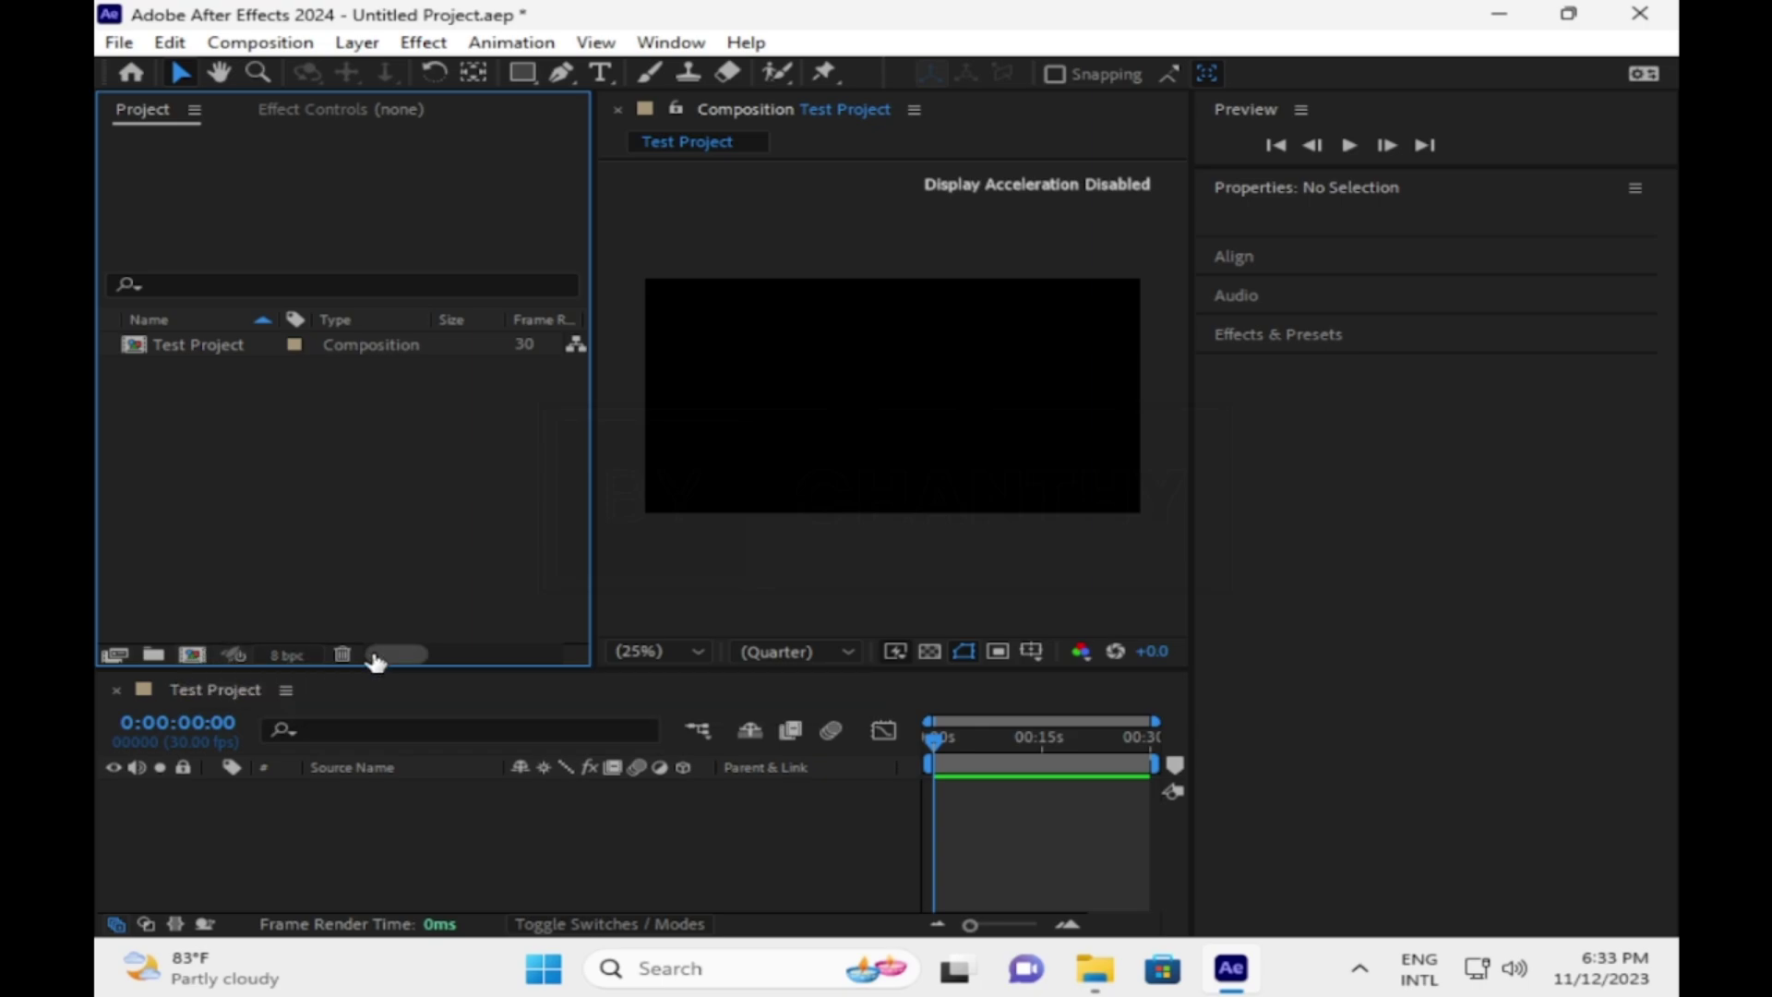
pyautogui.moveTo(397, 657); pyautogui.dragTo(151, 735)
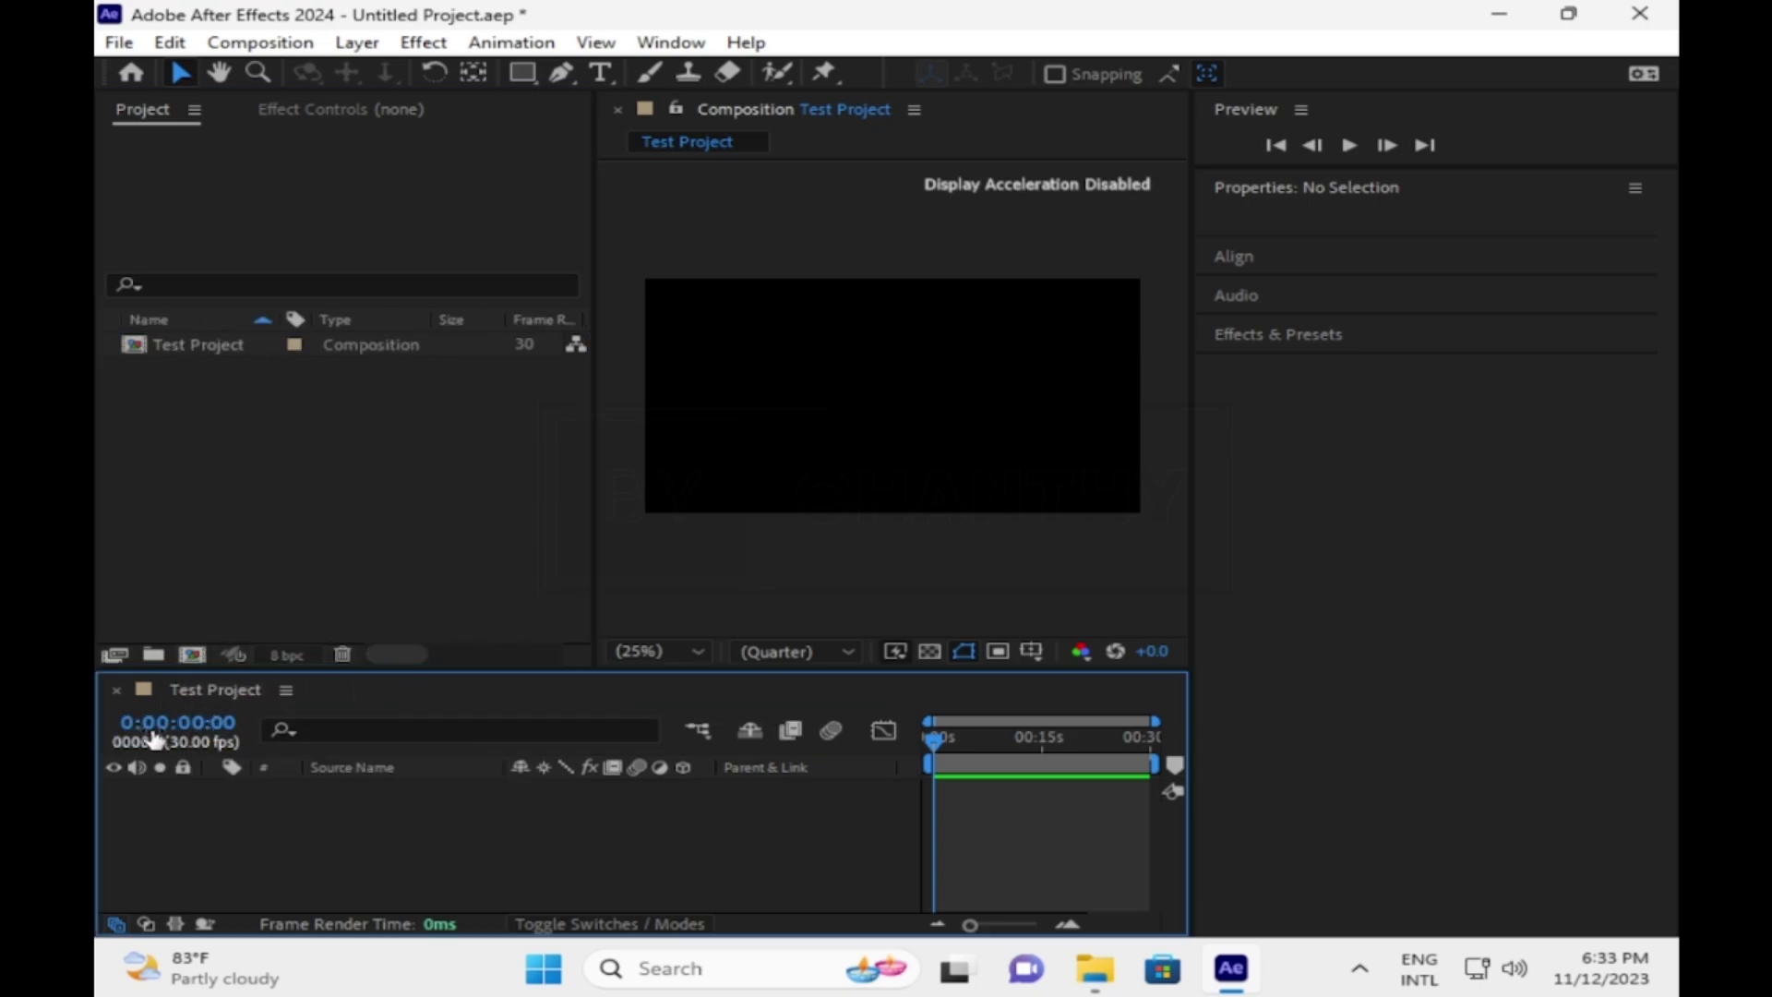
pyautogui.click(146, 923)
pyautogui.click(146, 924)
pyautogui.click(116, 924)
pyautogui.press('Tab')
pyautogui.press('Escape')
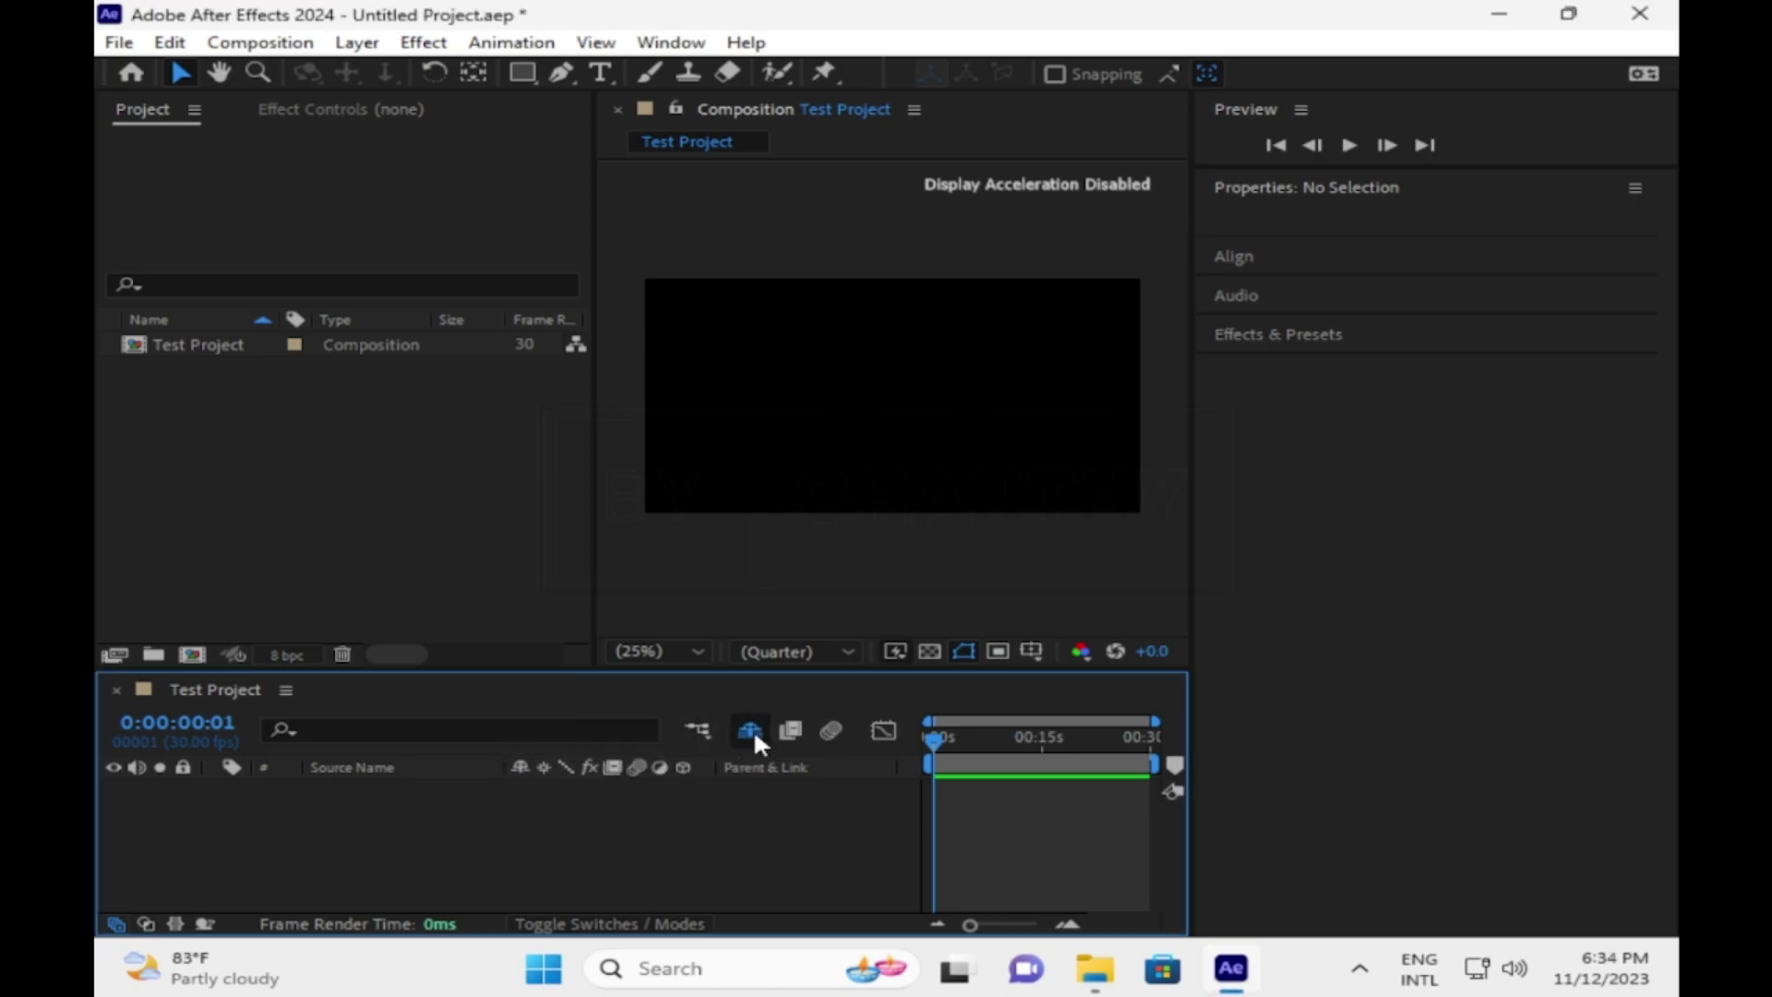
# Move the current time to 0:00:05:17 and add a text layer reading "Welcome to After Effect 2024"
pyautogui.moveTo(939, 735); pyautogui.dragTo(974, 747)
pyautogui.rightClick(971, 810)
pyautogui.moveTo(1203, 491)
pyautogui.click(683, 526)
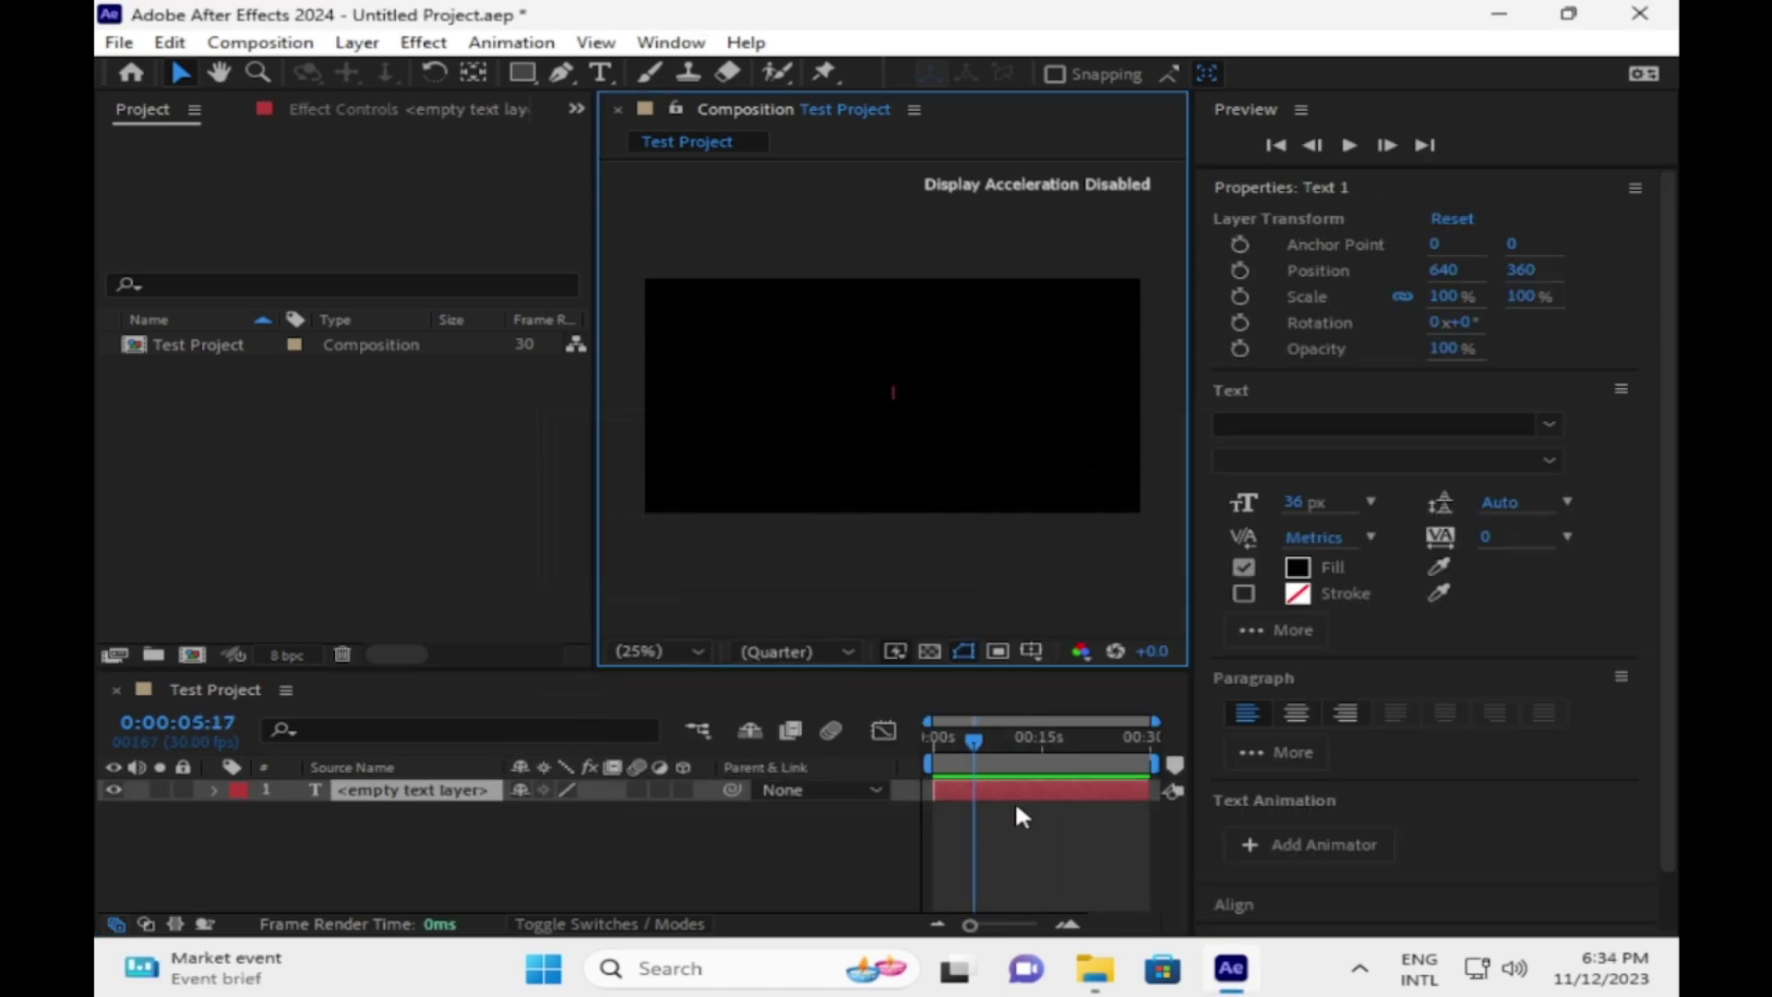
pyautogui.write('Welcome to ')
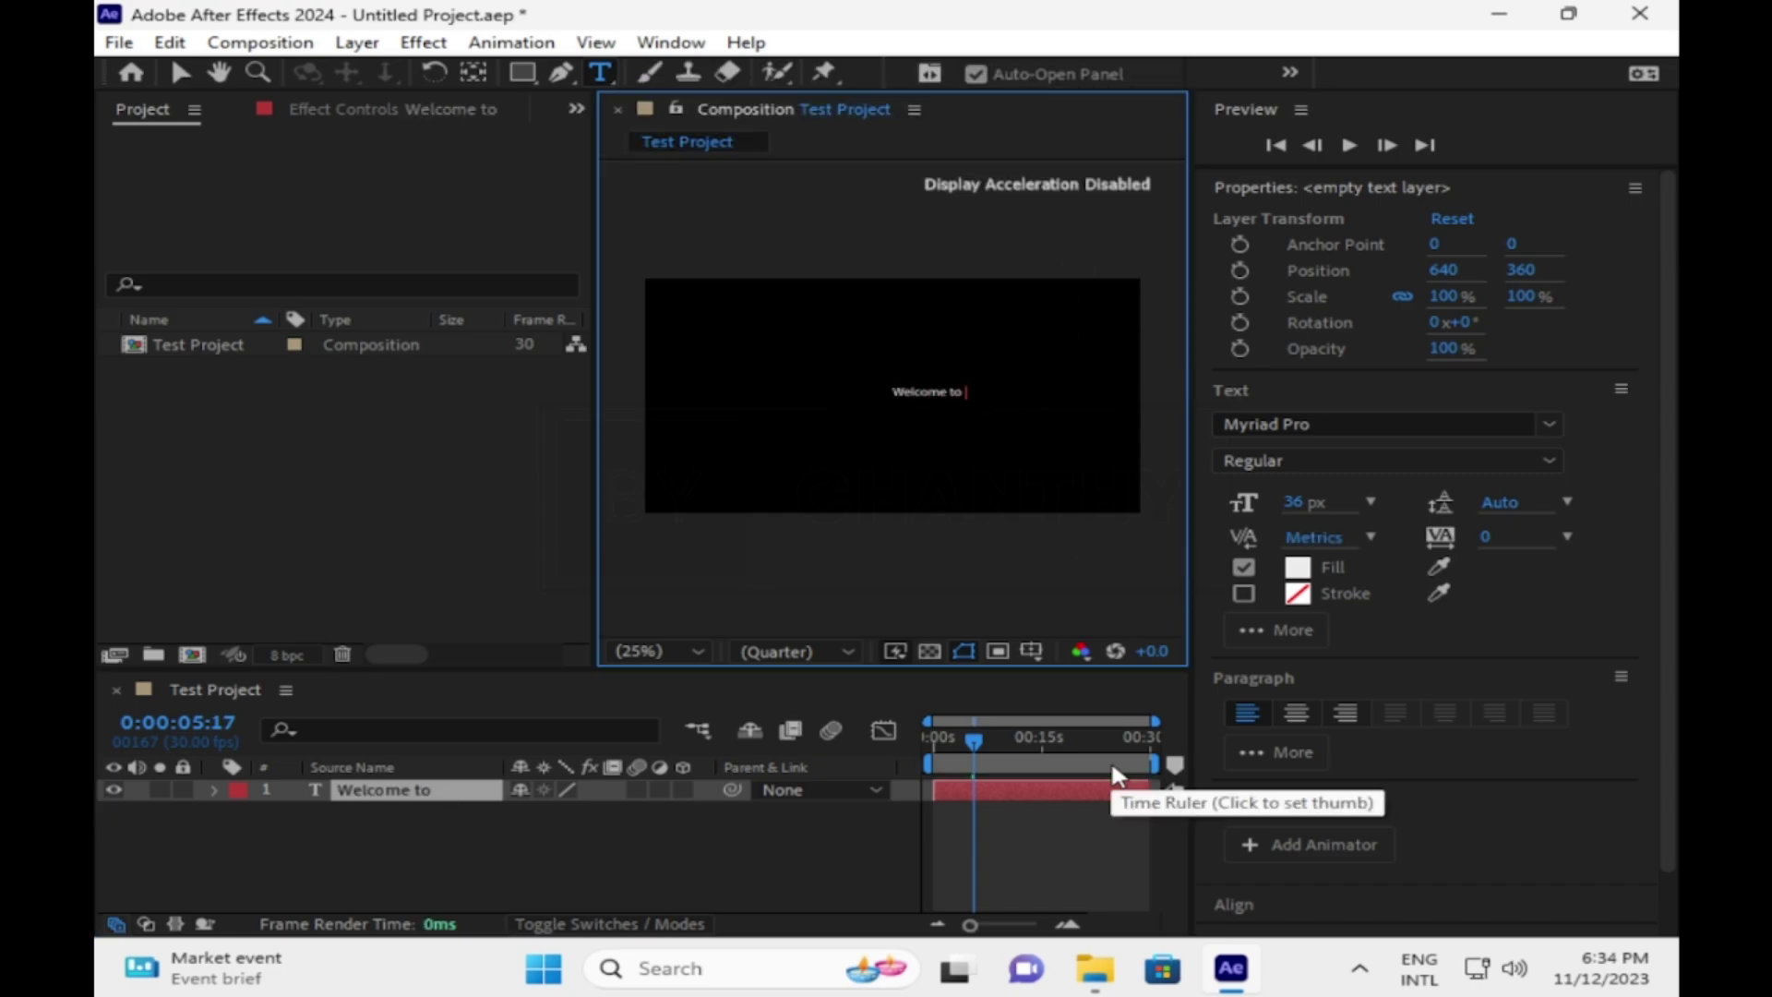
pyautogui.write('After Effect 2024')
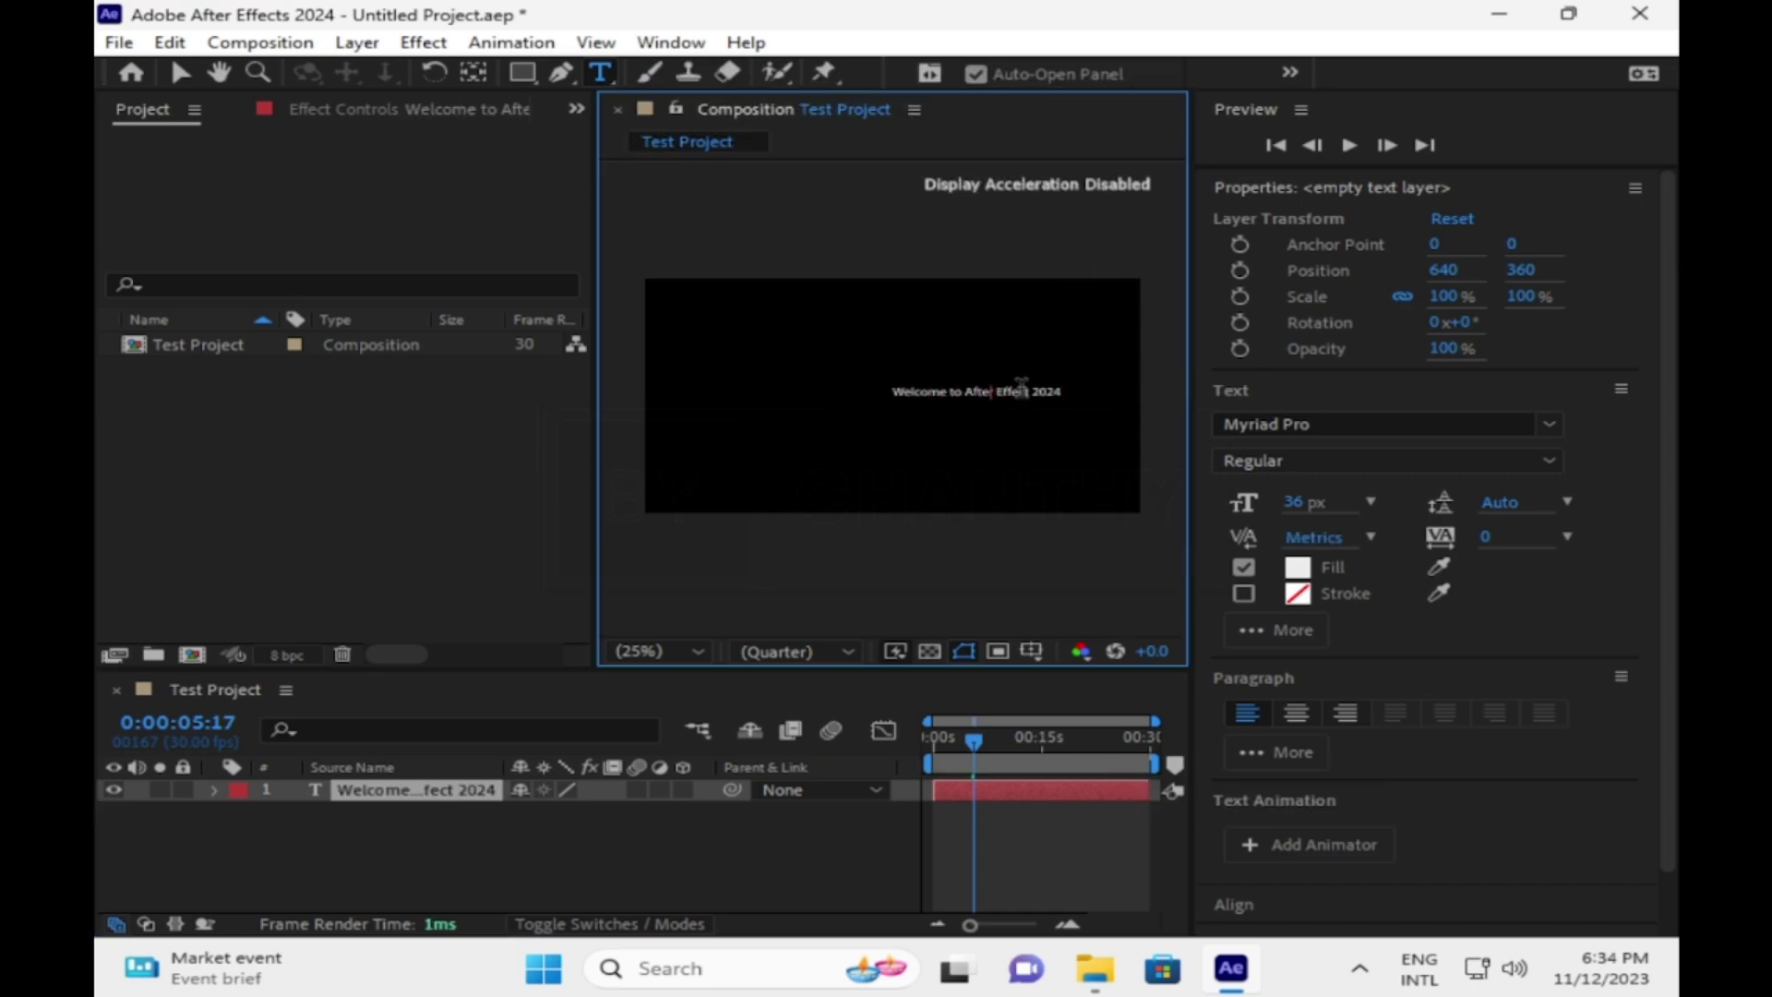
# Finish the text entry, move the text lower in the composition frame, and check it at other times
pyautogui.press('Escape')
pyautogui.moveTo(1015, 391); pyautogui.dragTo(993, 469)
pyautogui.click(993, 469)
pyautogui.click(1040, 738)
pyautogui.click(999, 738)
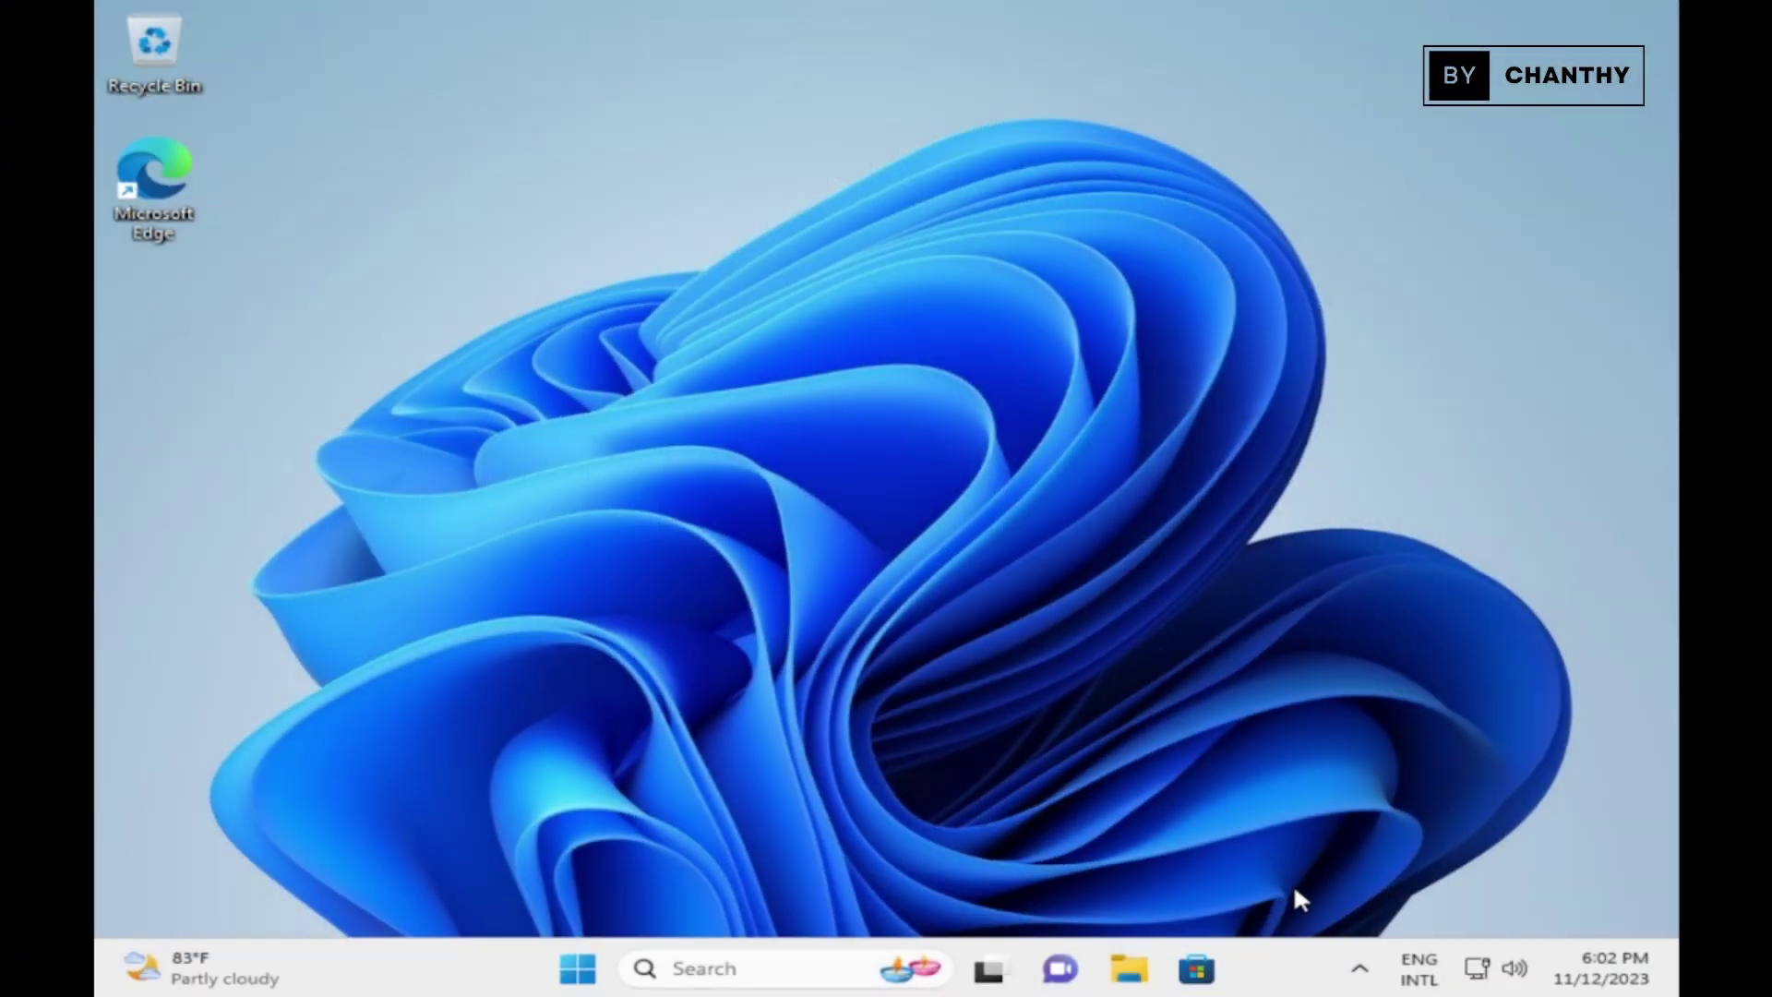
# Switch to File Explorer, run the Set-up application from CD Drive (D:), and minimize the folder window
pyautogui.click(1128, 969)
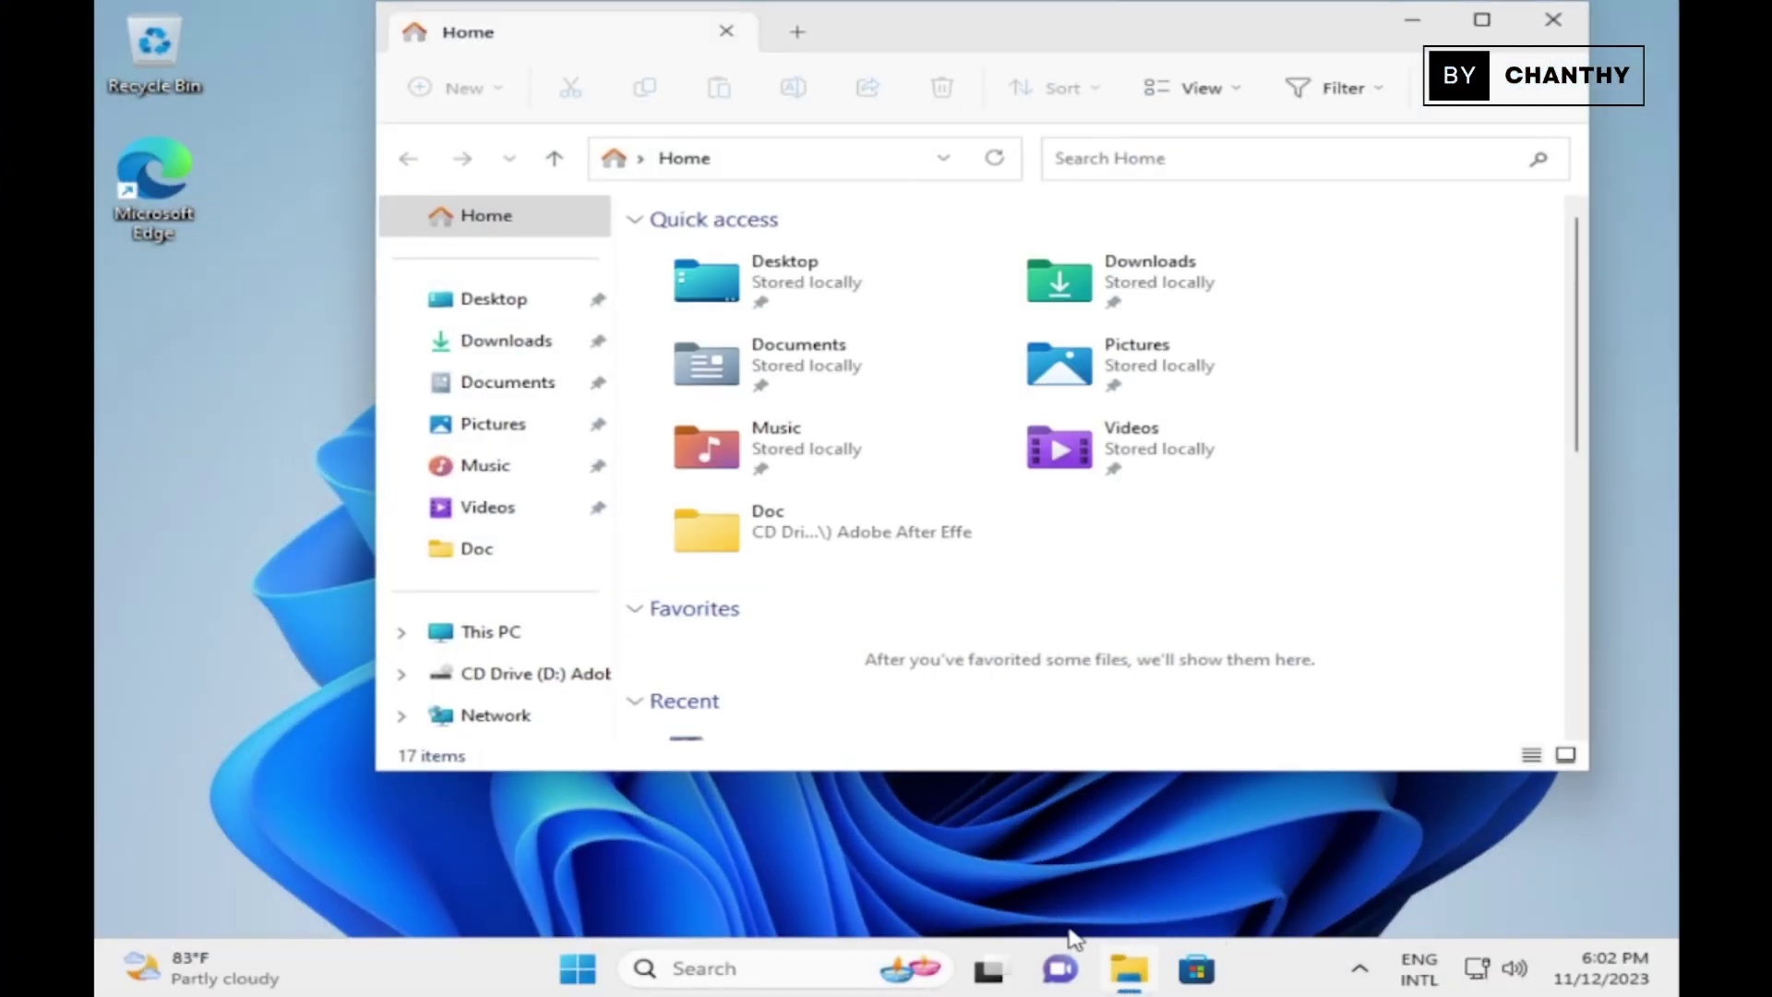
pyautogui.click(556, 674)
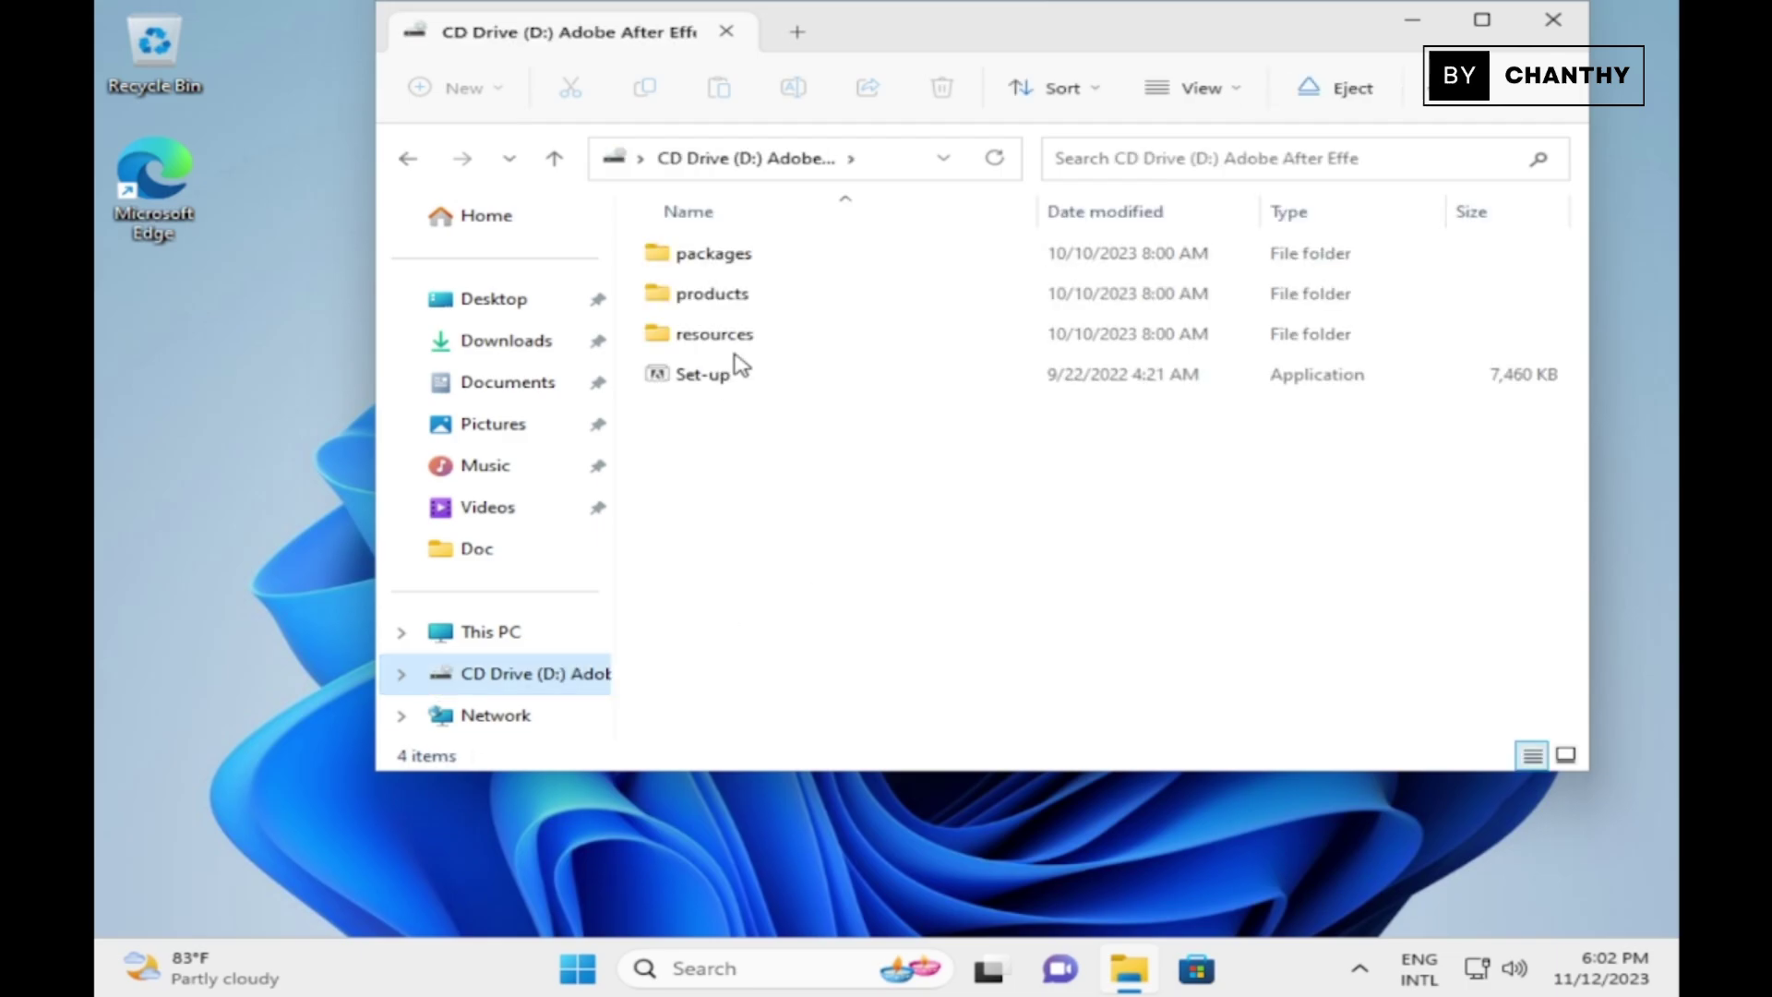
pyautogui.click(699, 378)
pyautogui.click(704, 387)
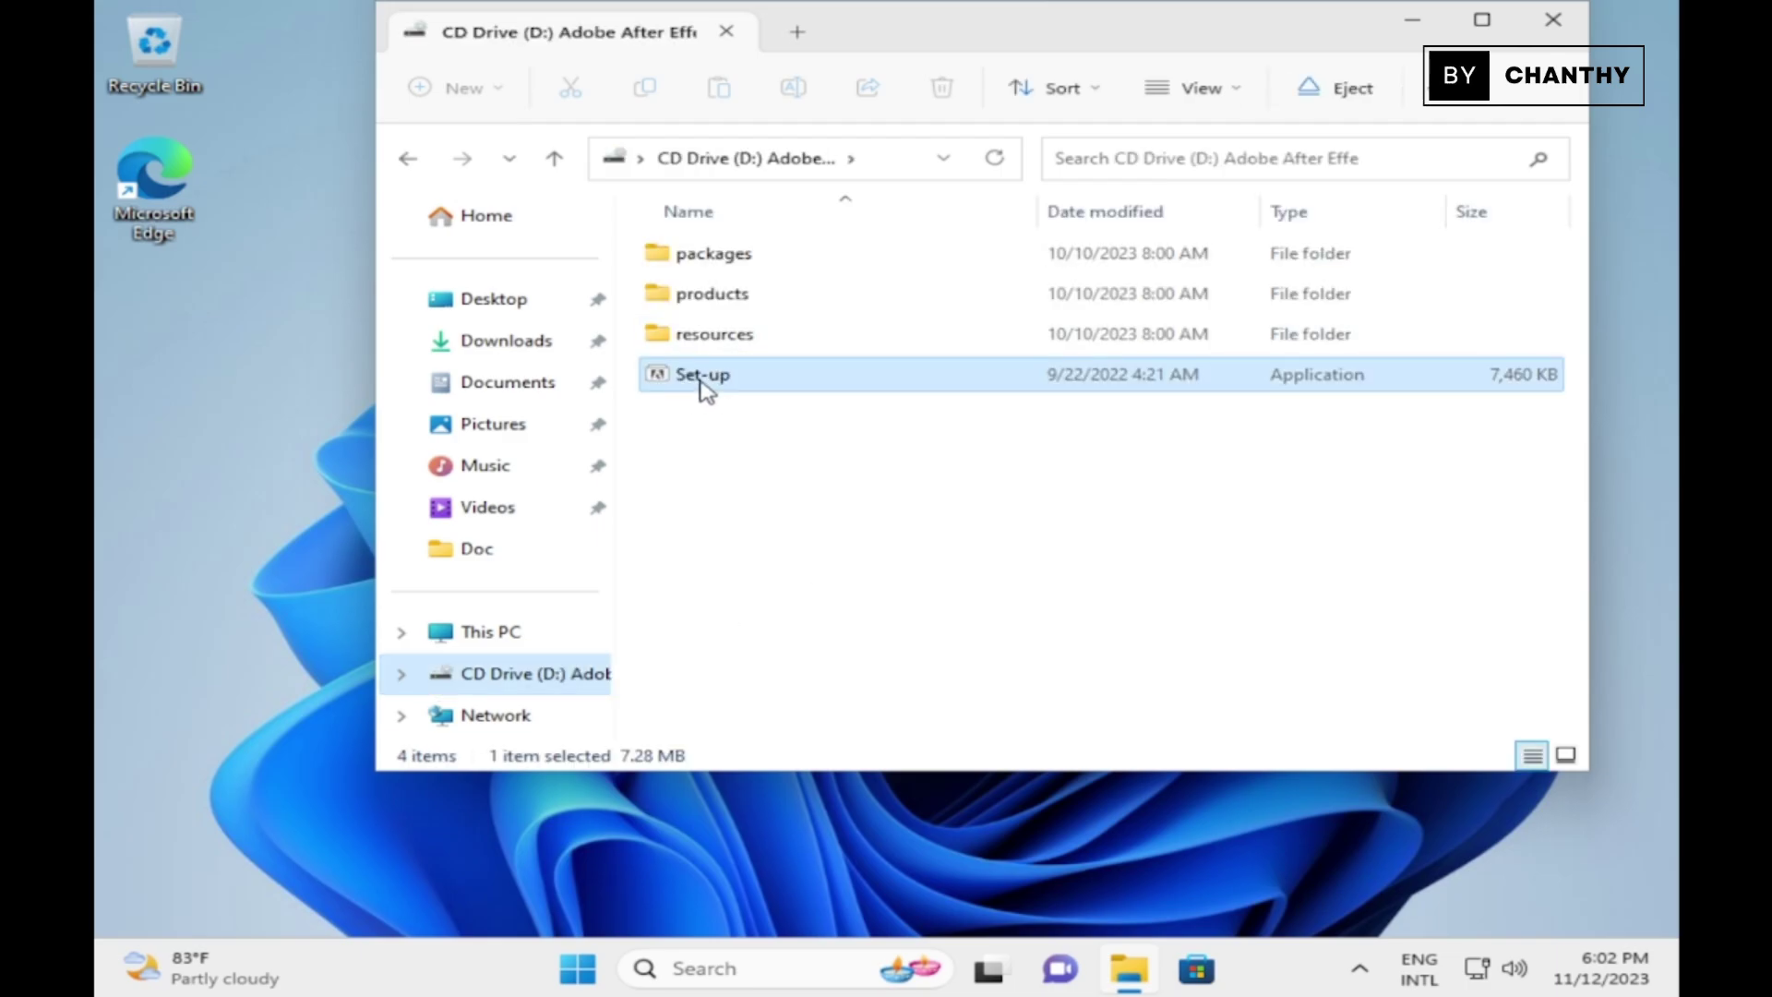
pyautogui.rightClick(704, 388)
pyautogui.click(826, 508)
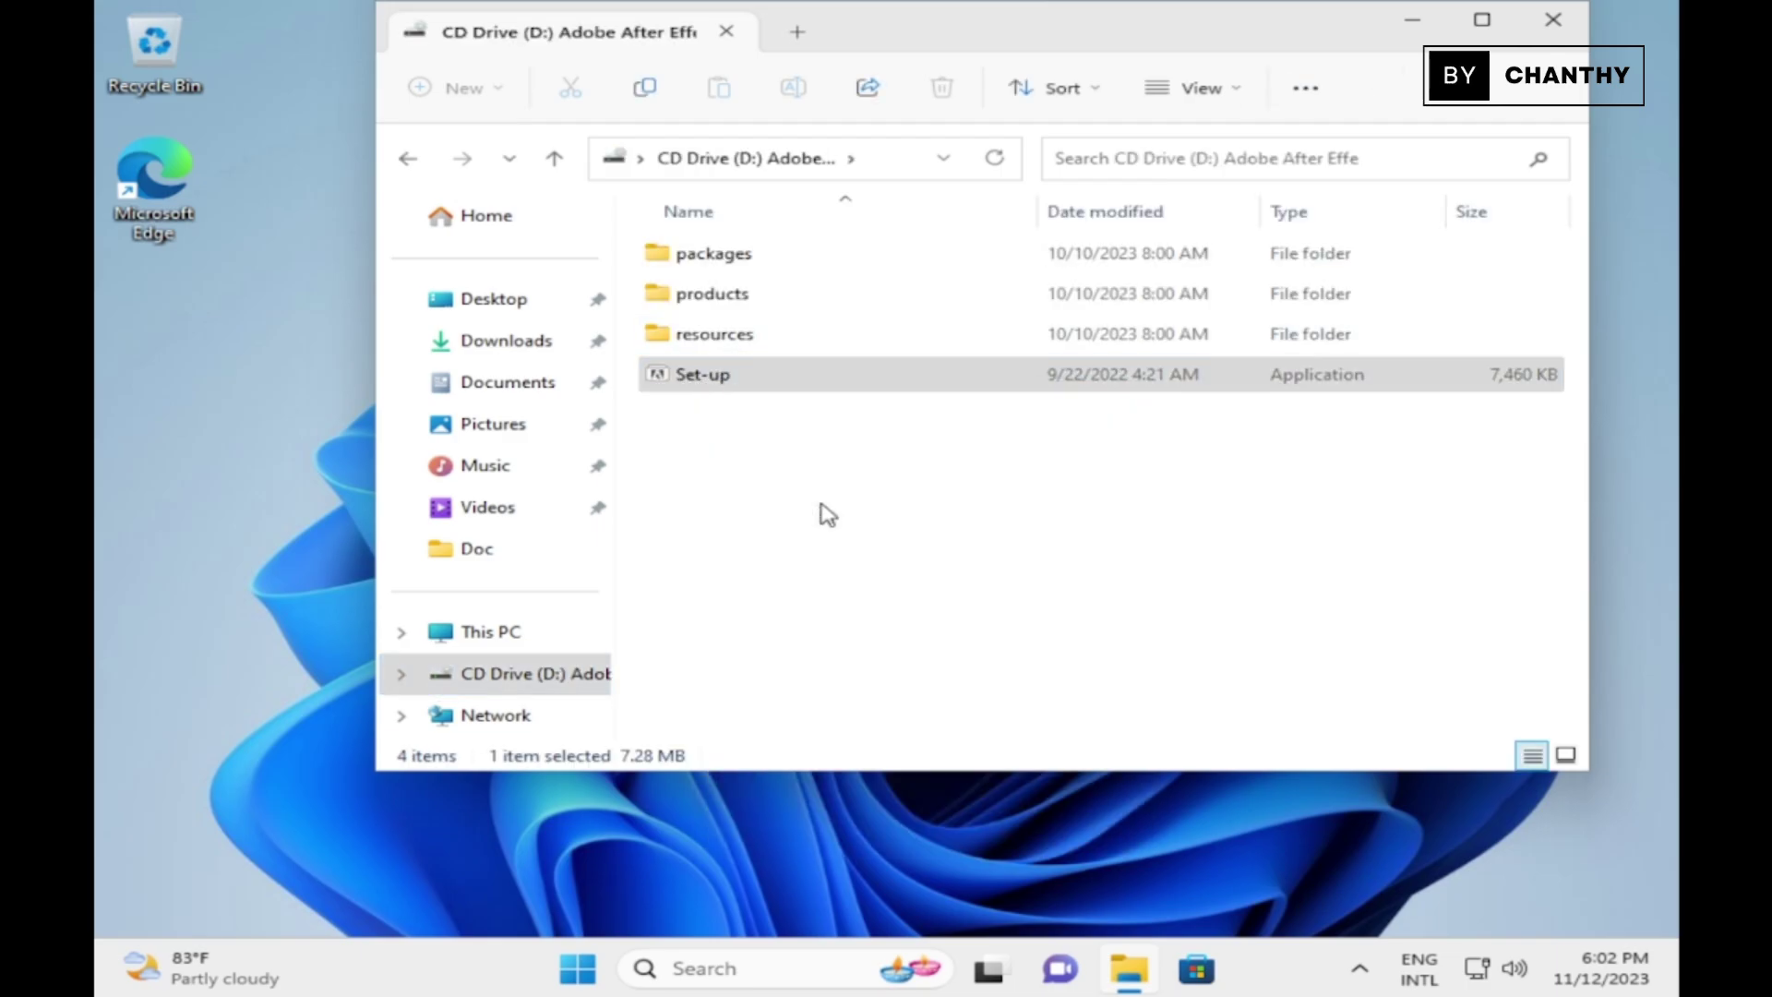
pyautogui.click(791, 728)
pyautogui.click(1412, 20)
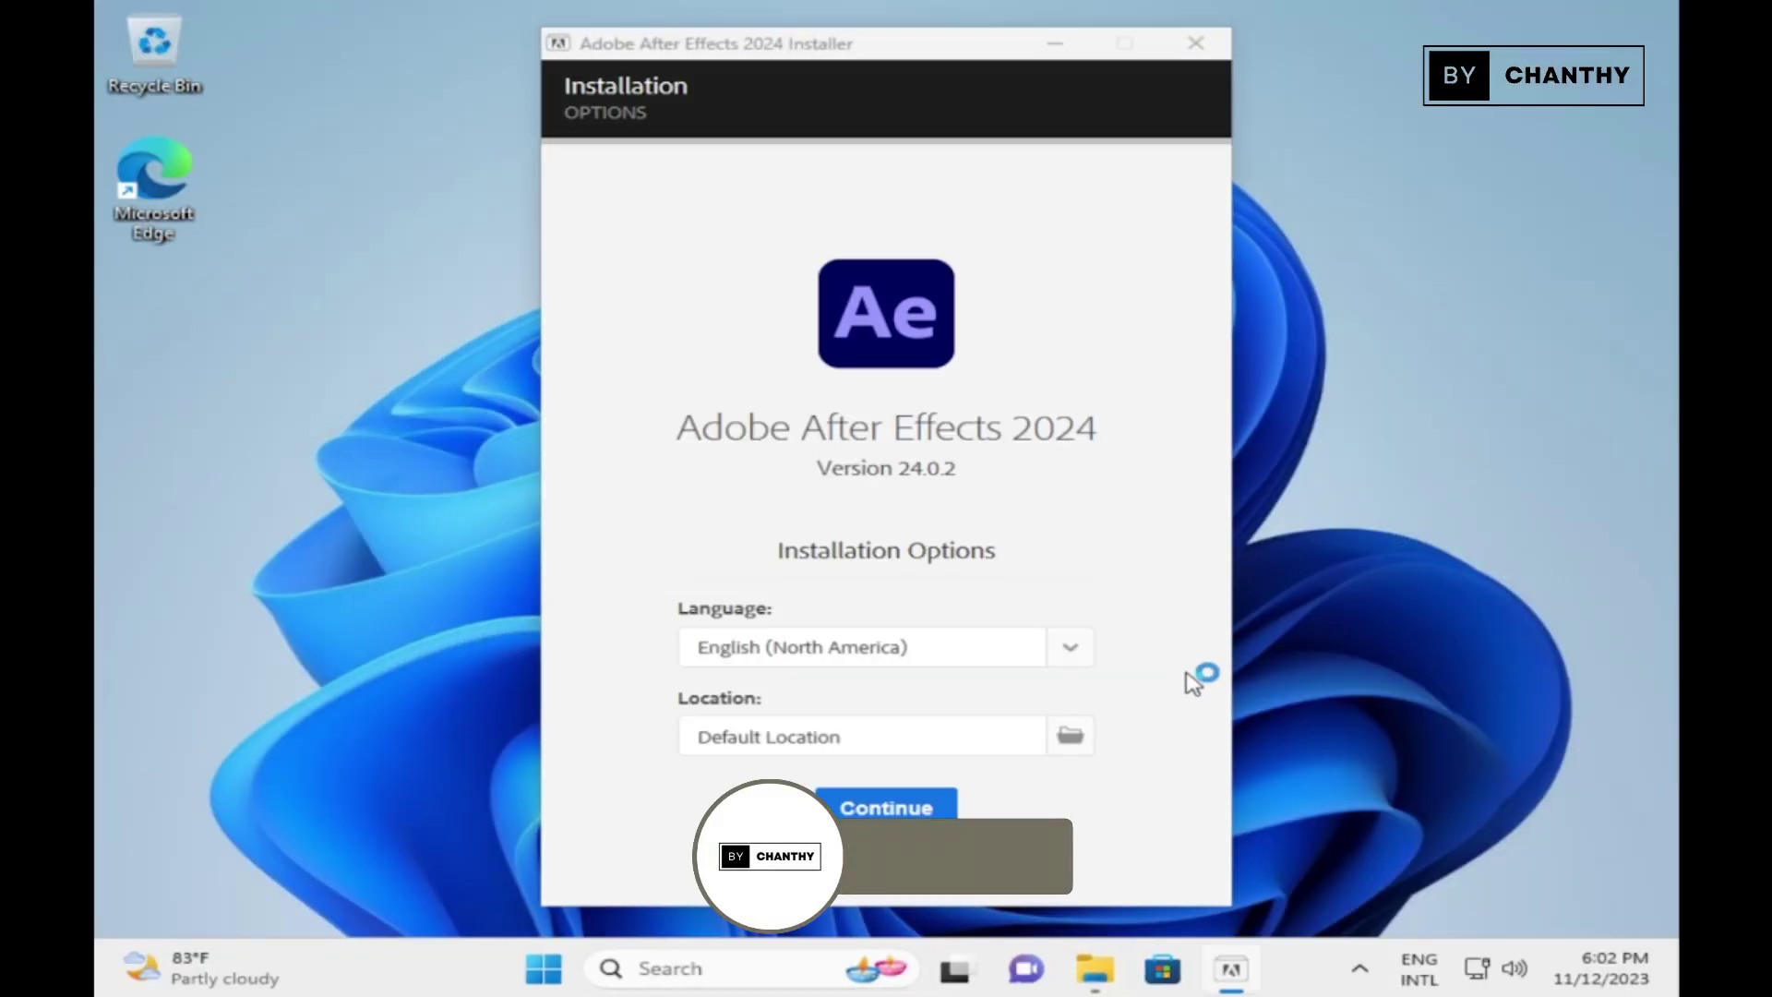
# Set the installation language to English (International), keep Default Location, and start the installation
pyautogui.click(1072, 649)
pyautogui.scroll(3, 1009, 764)
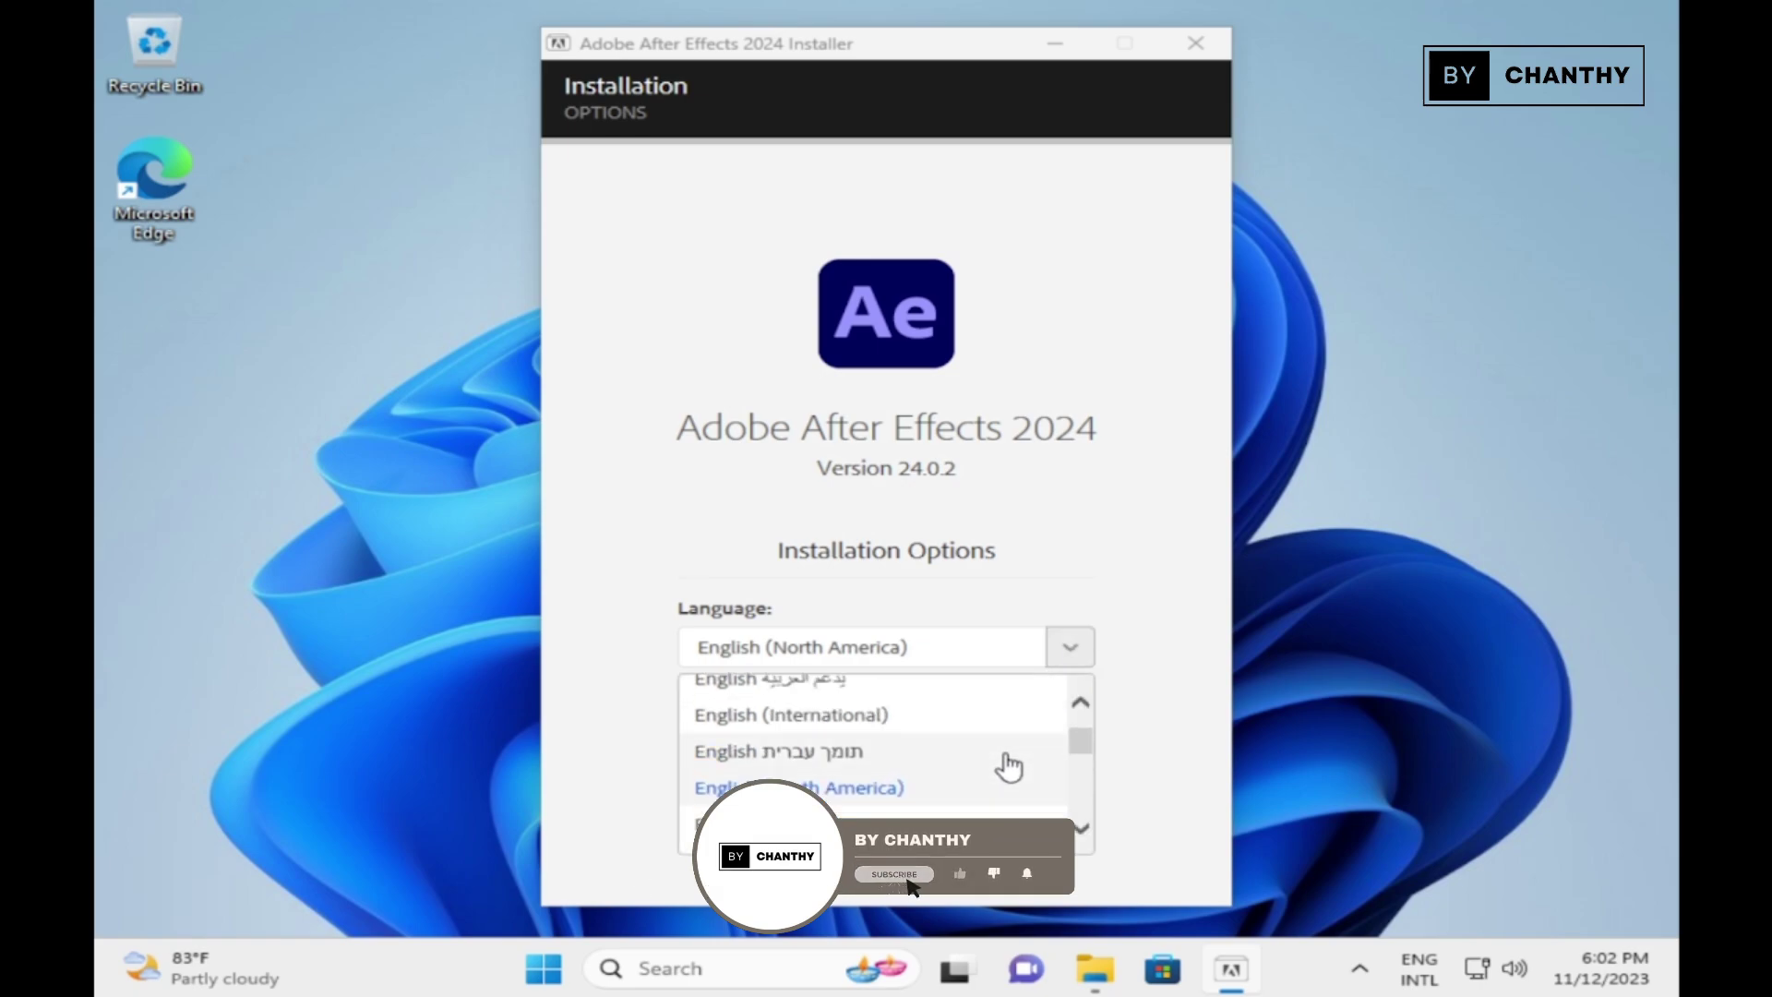
pyautogui.click(891, 743)
pyautogui.click(1068, 736)
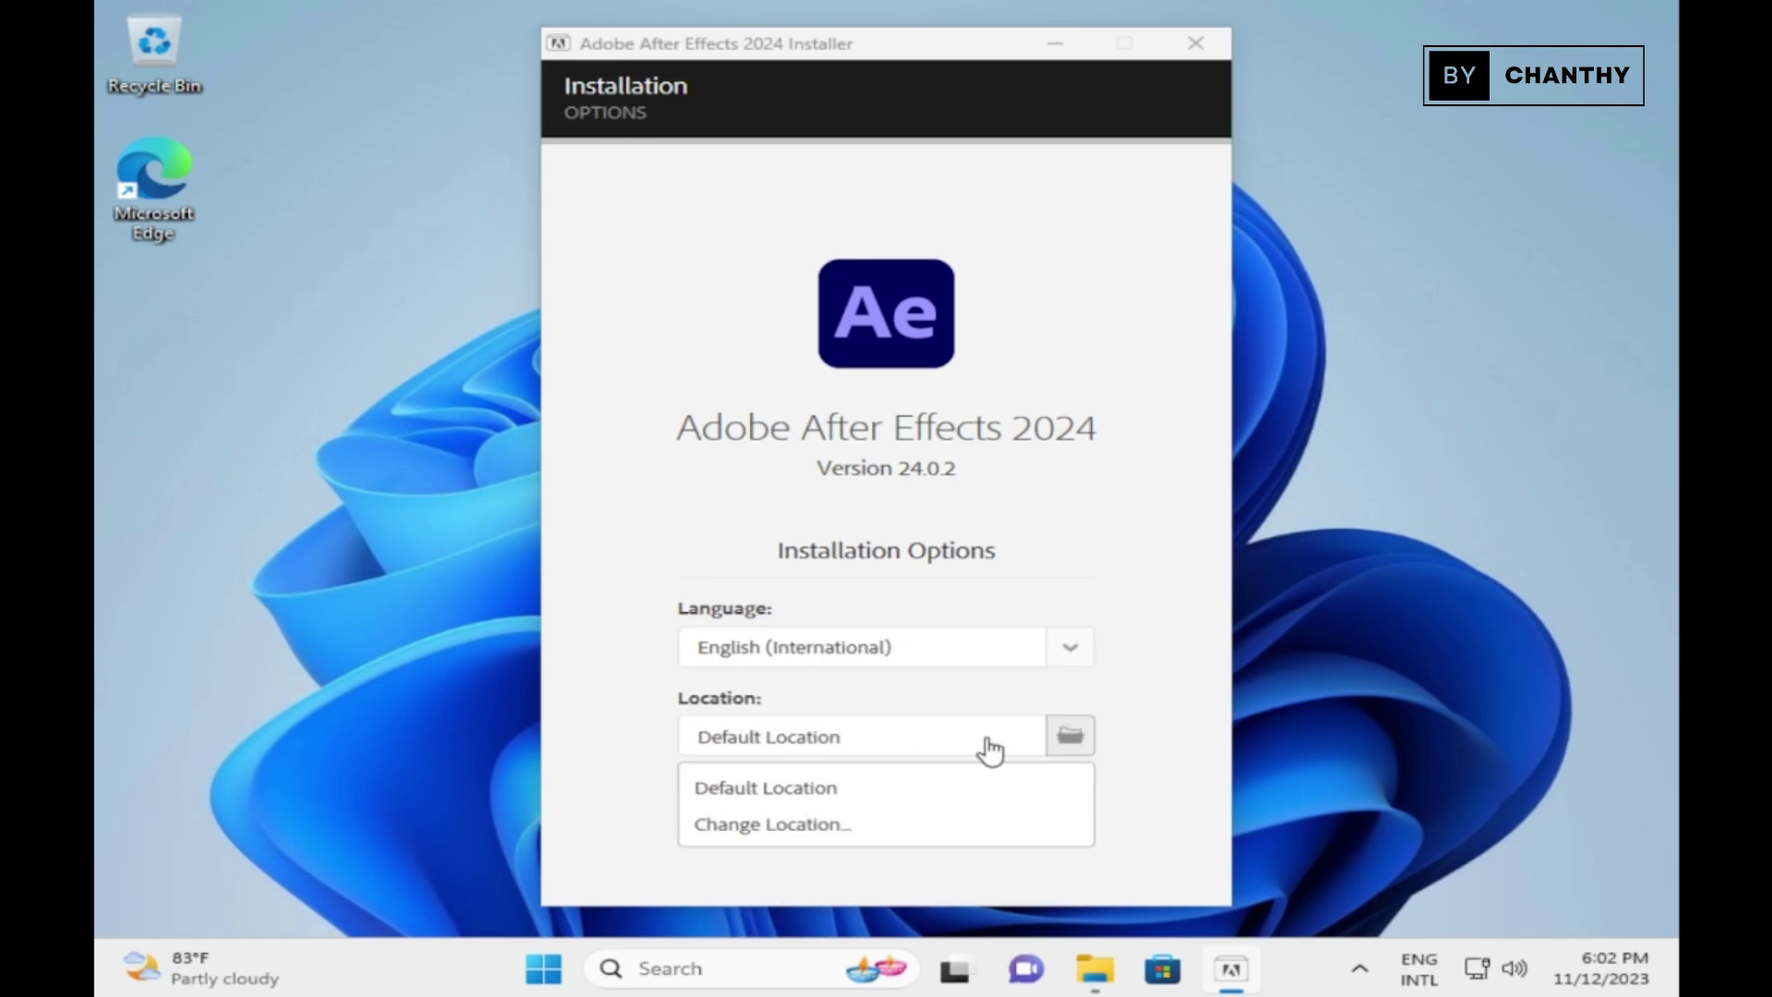
pyautogui.click(805, 789)
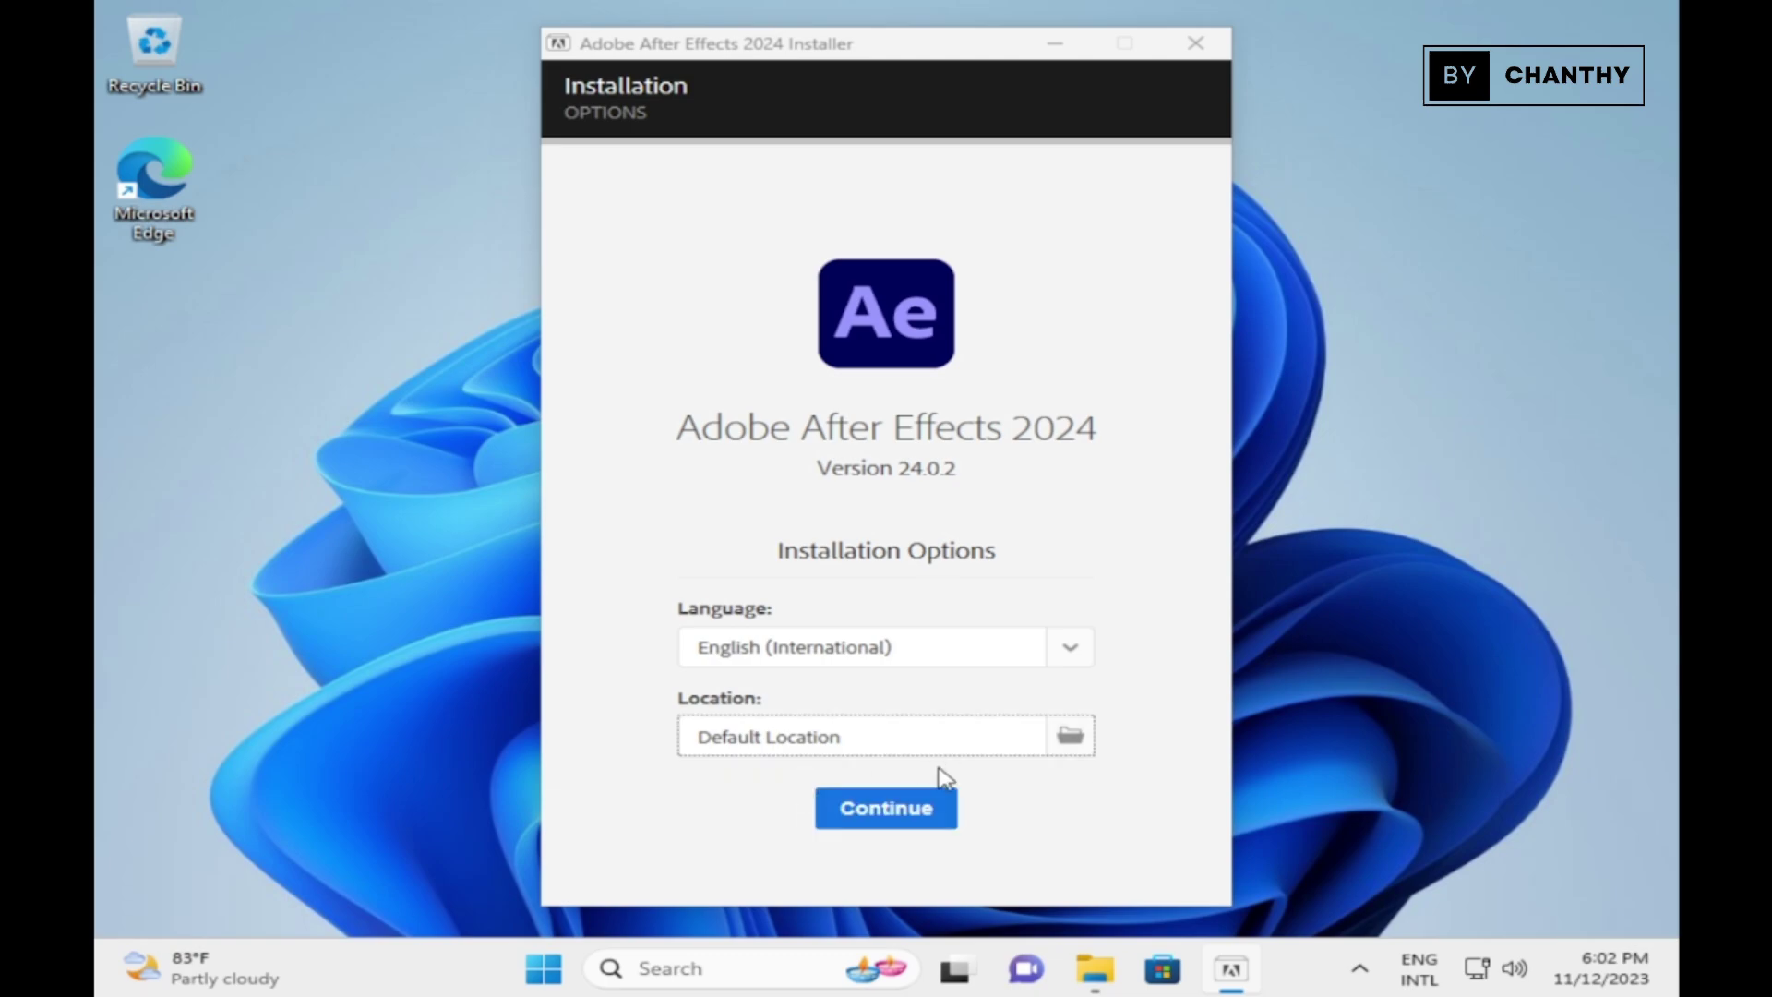
pyautogui.click(911, 809)
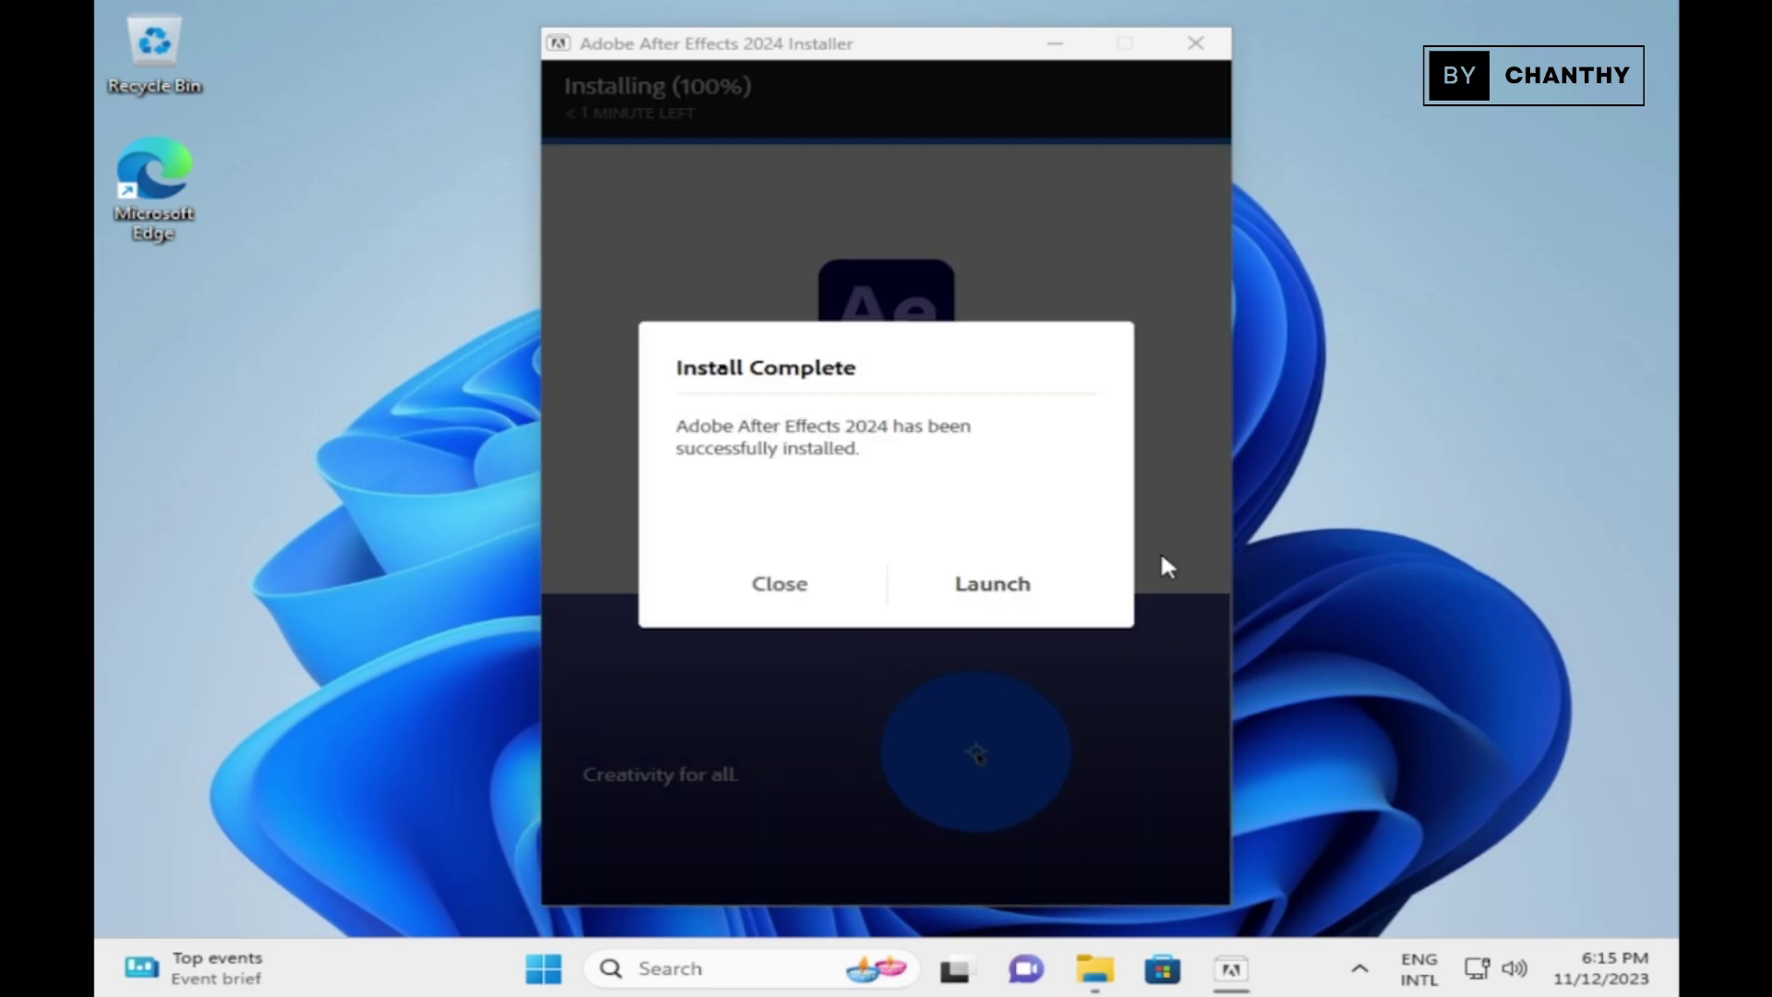
# Close the finished installer and launch Adobe After Effects 2024 from the list of installed apps
pyautogui.click(765, 593)
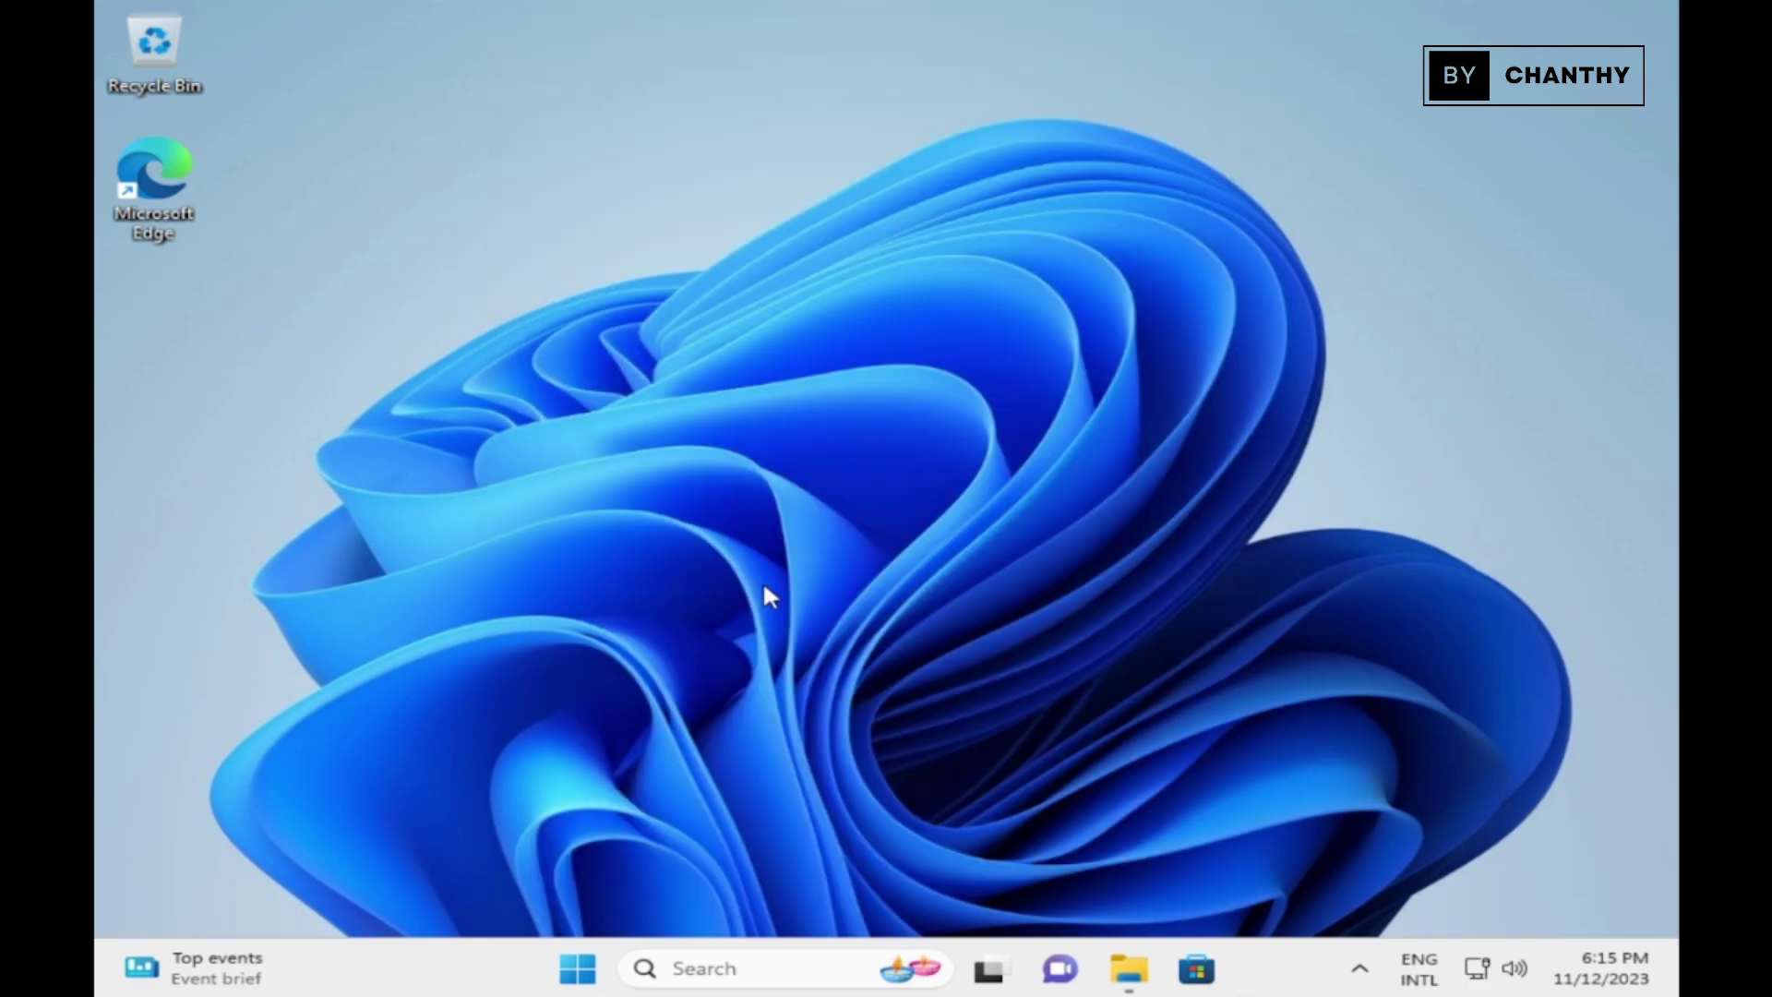
pyautogui.click(579, 968)
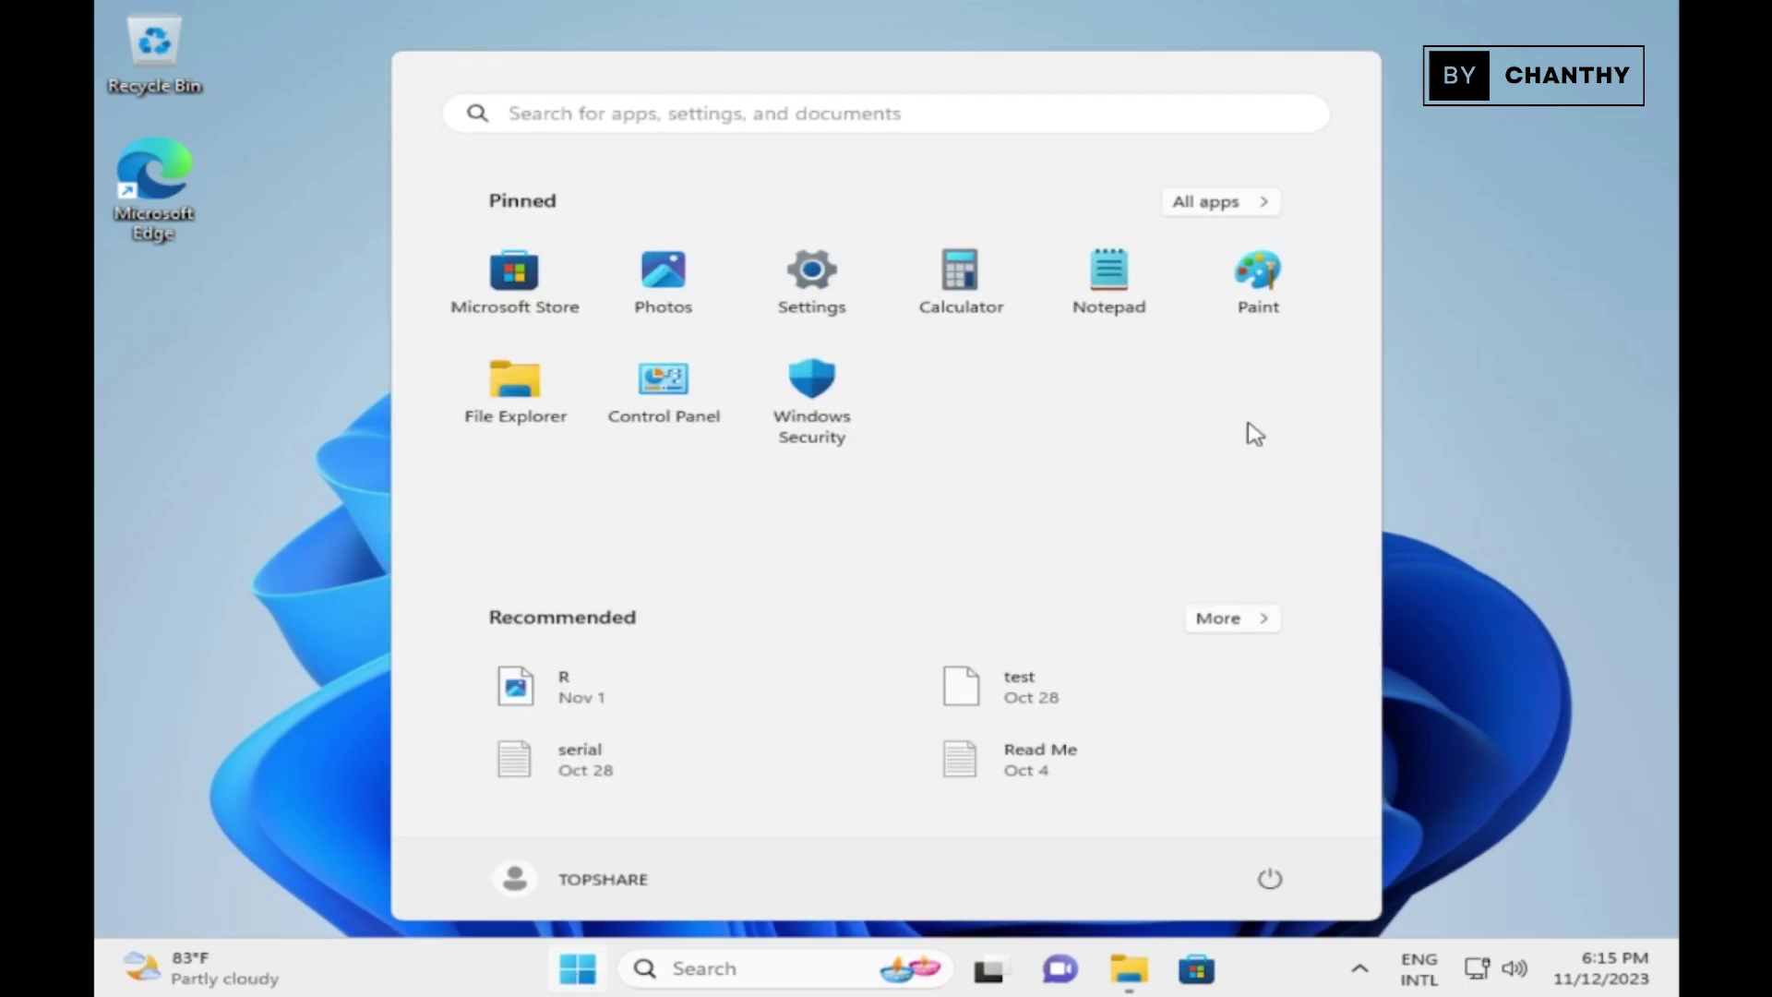
pyautogui.click(1260, 205)
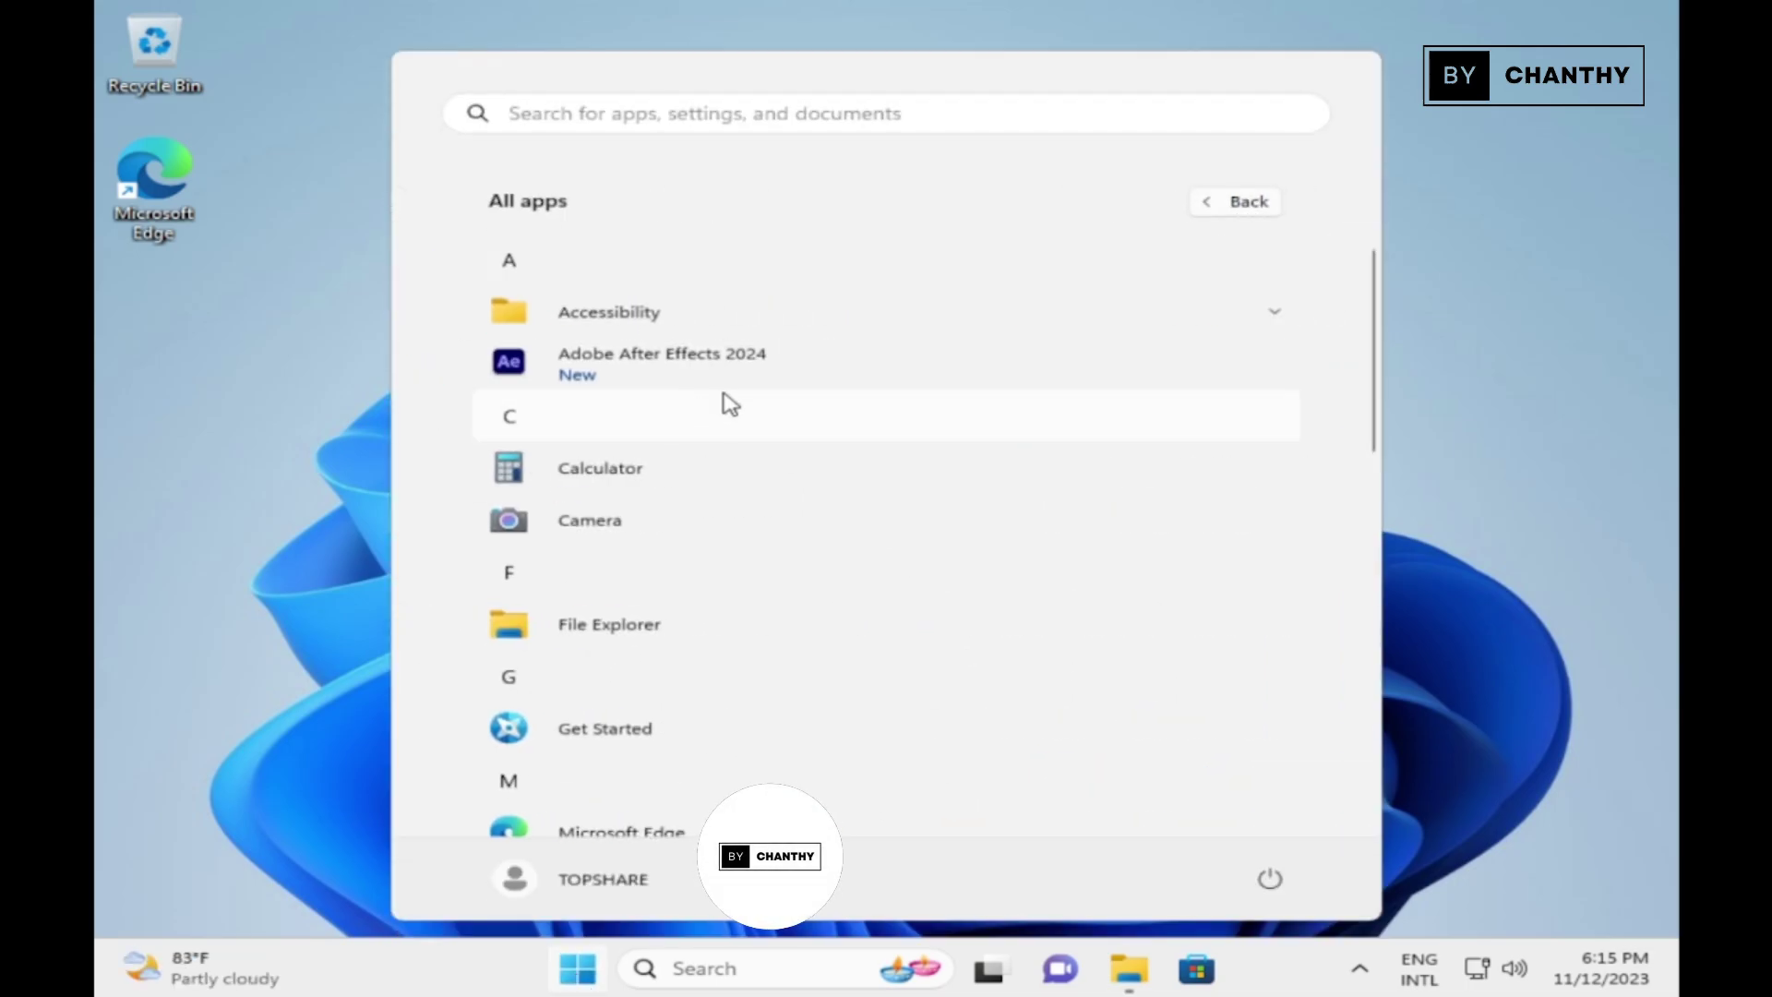
pyautogui.click(734, 363)
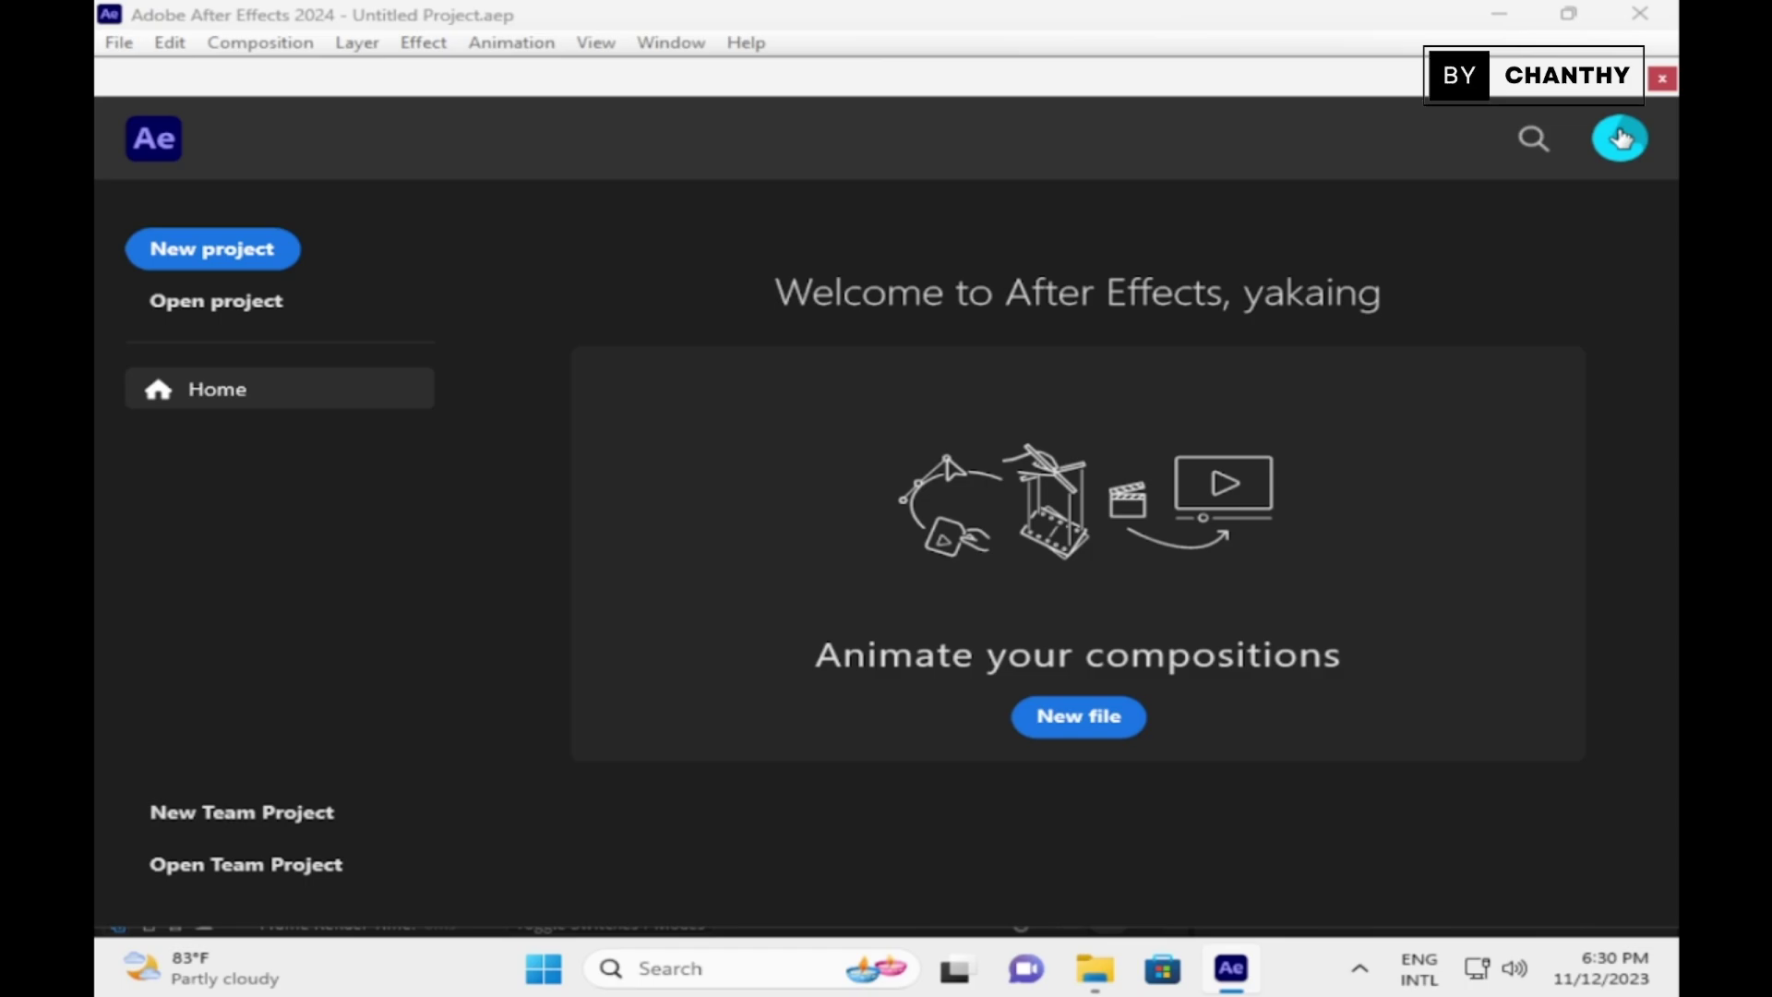
# Start a new project and a new composition, naming the composition "Test Project"
pyautogui.click(225, 255)
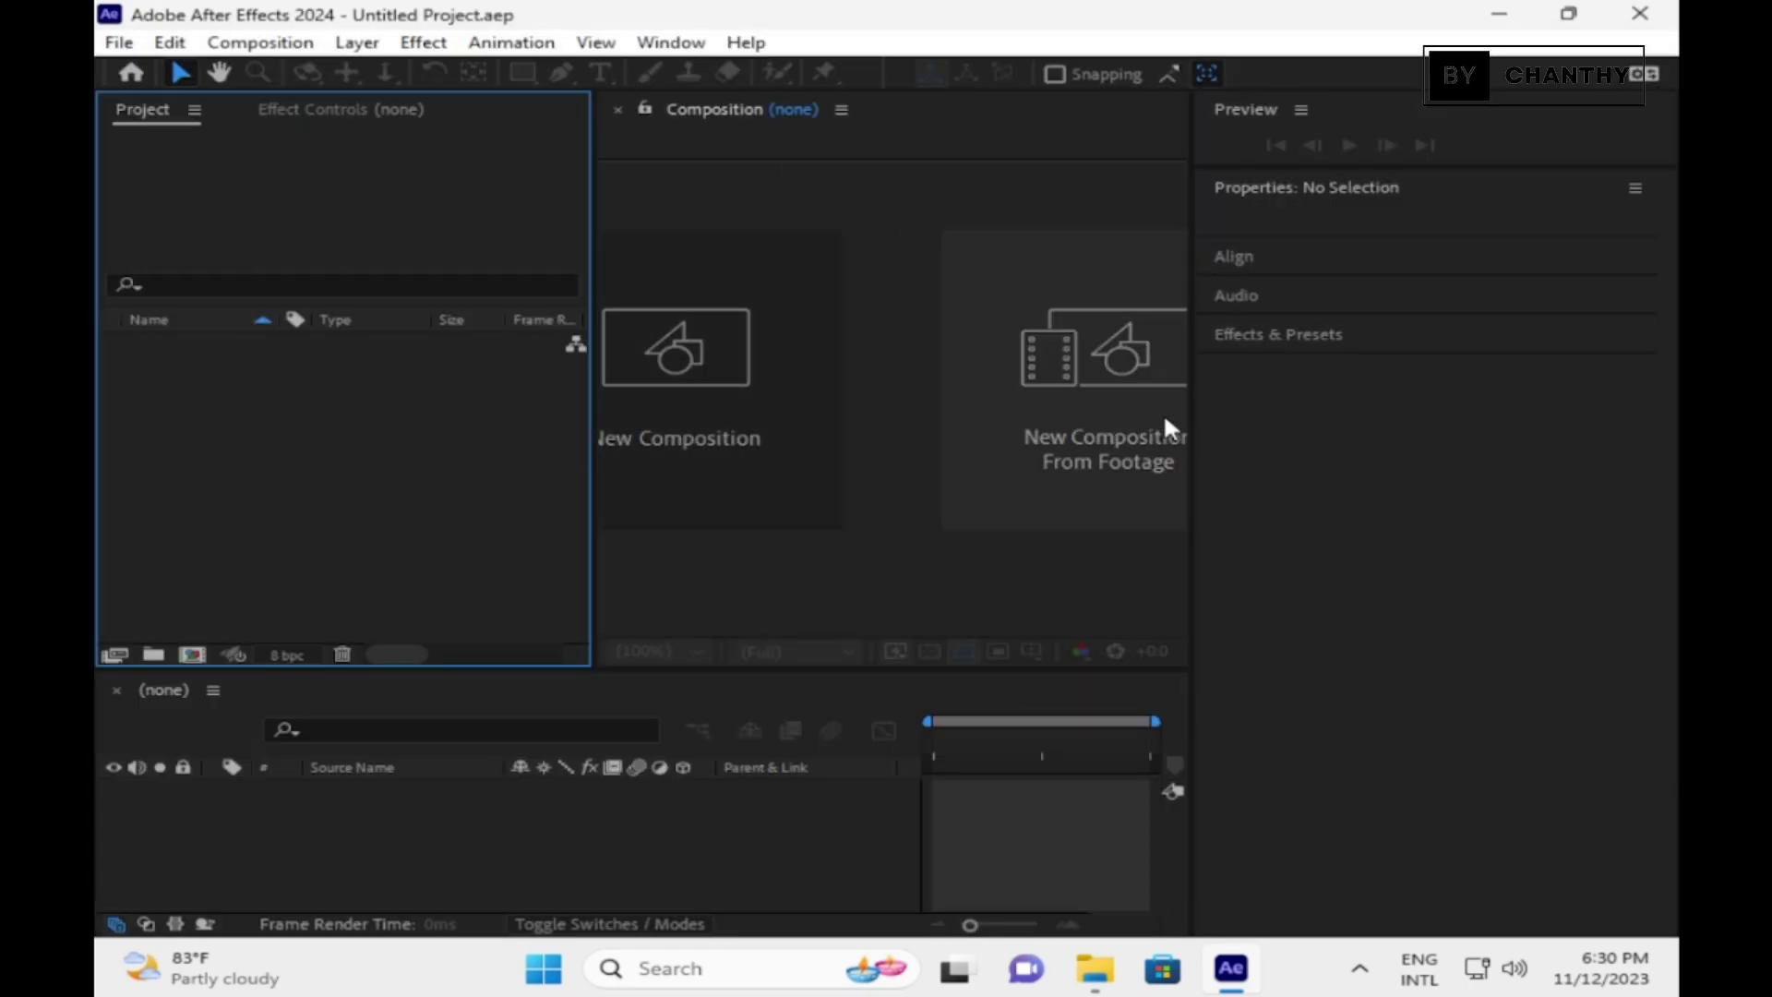
pyautogui.click(790, 380)
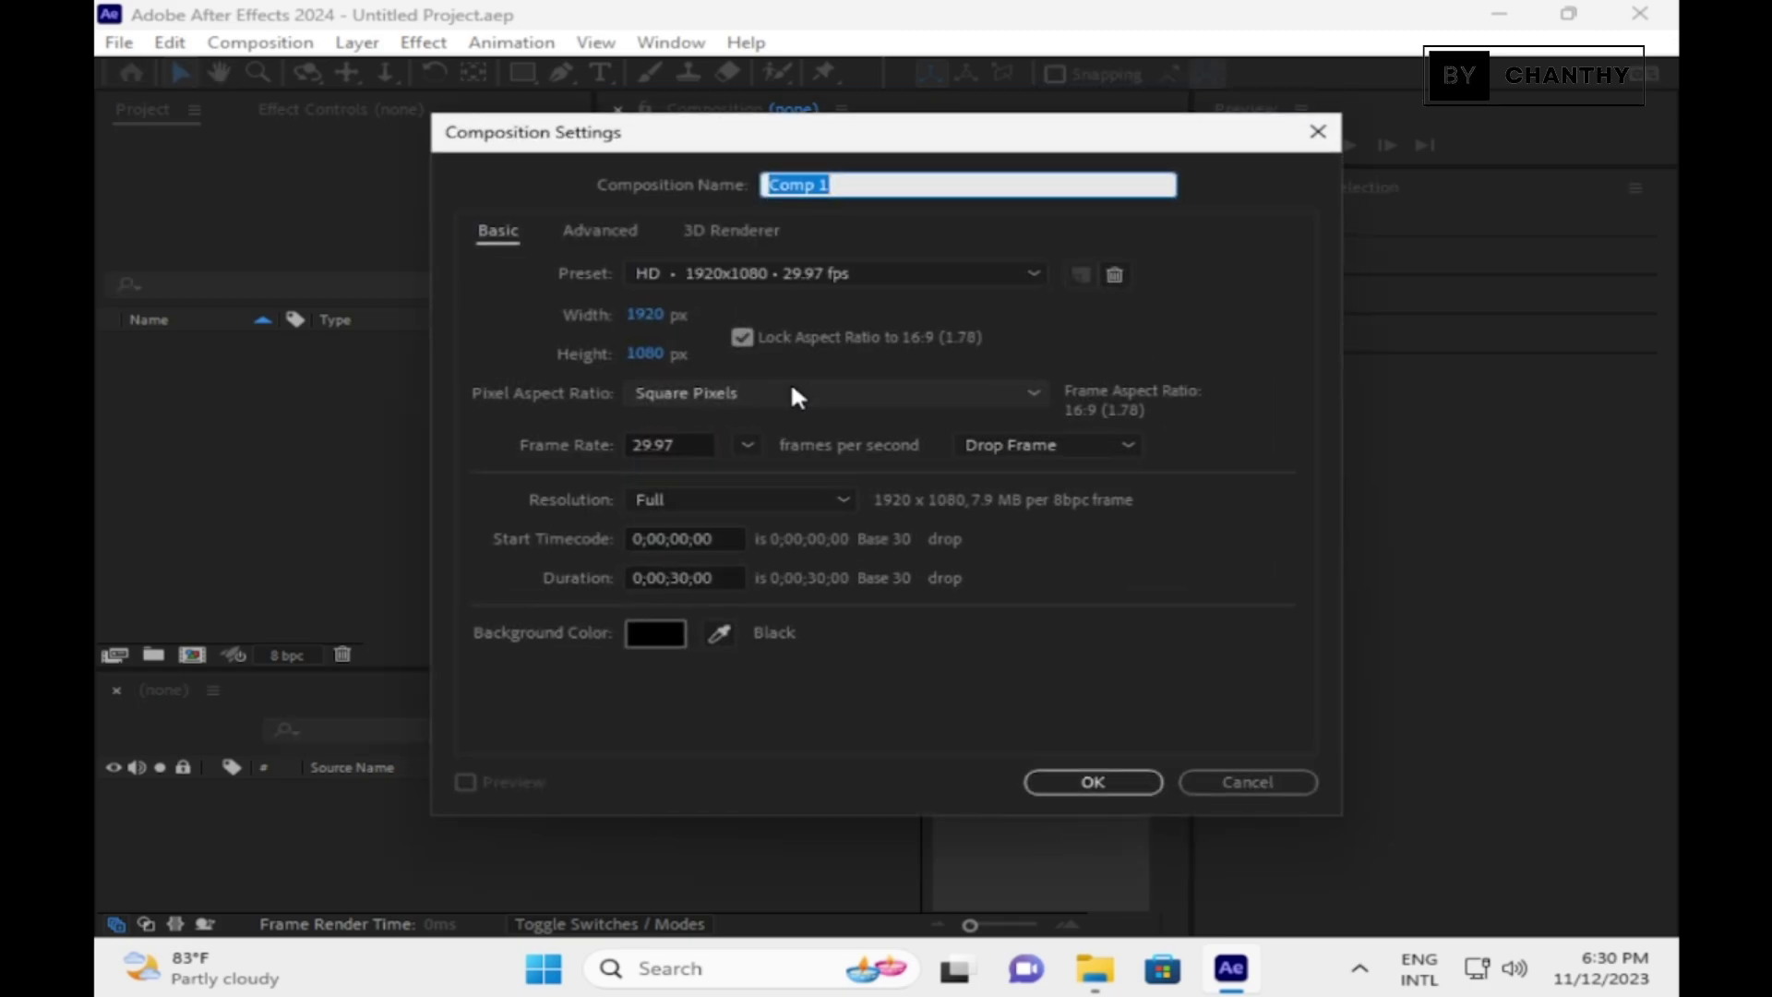
pyautogui.write('Test Project')
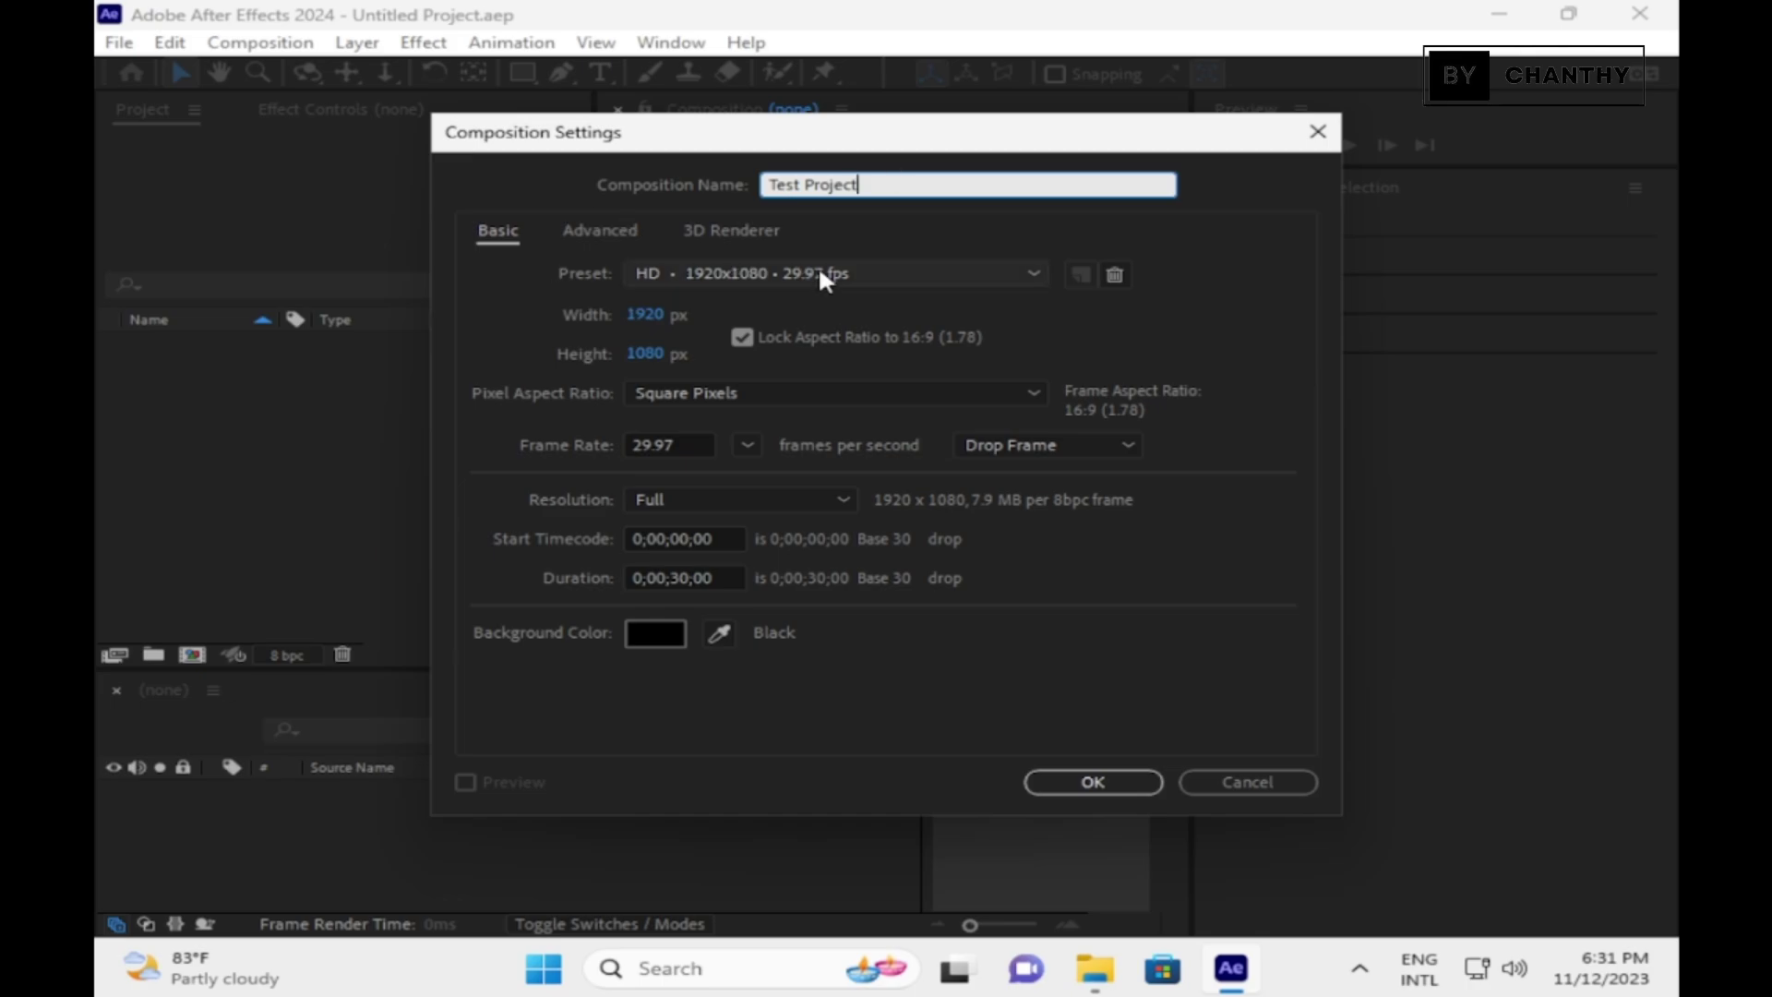
# Apply the HDV/HDTV 1280x720 25 fps preset to the composition and set its frame rate to 30 fps
pyautogui.click(956, 275)
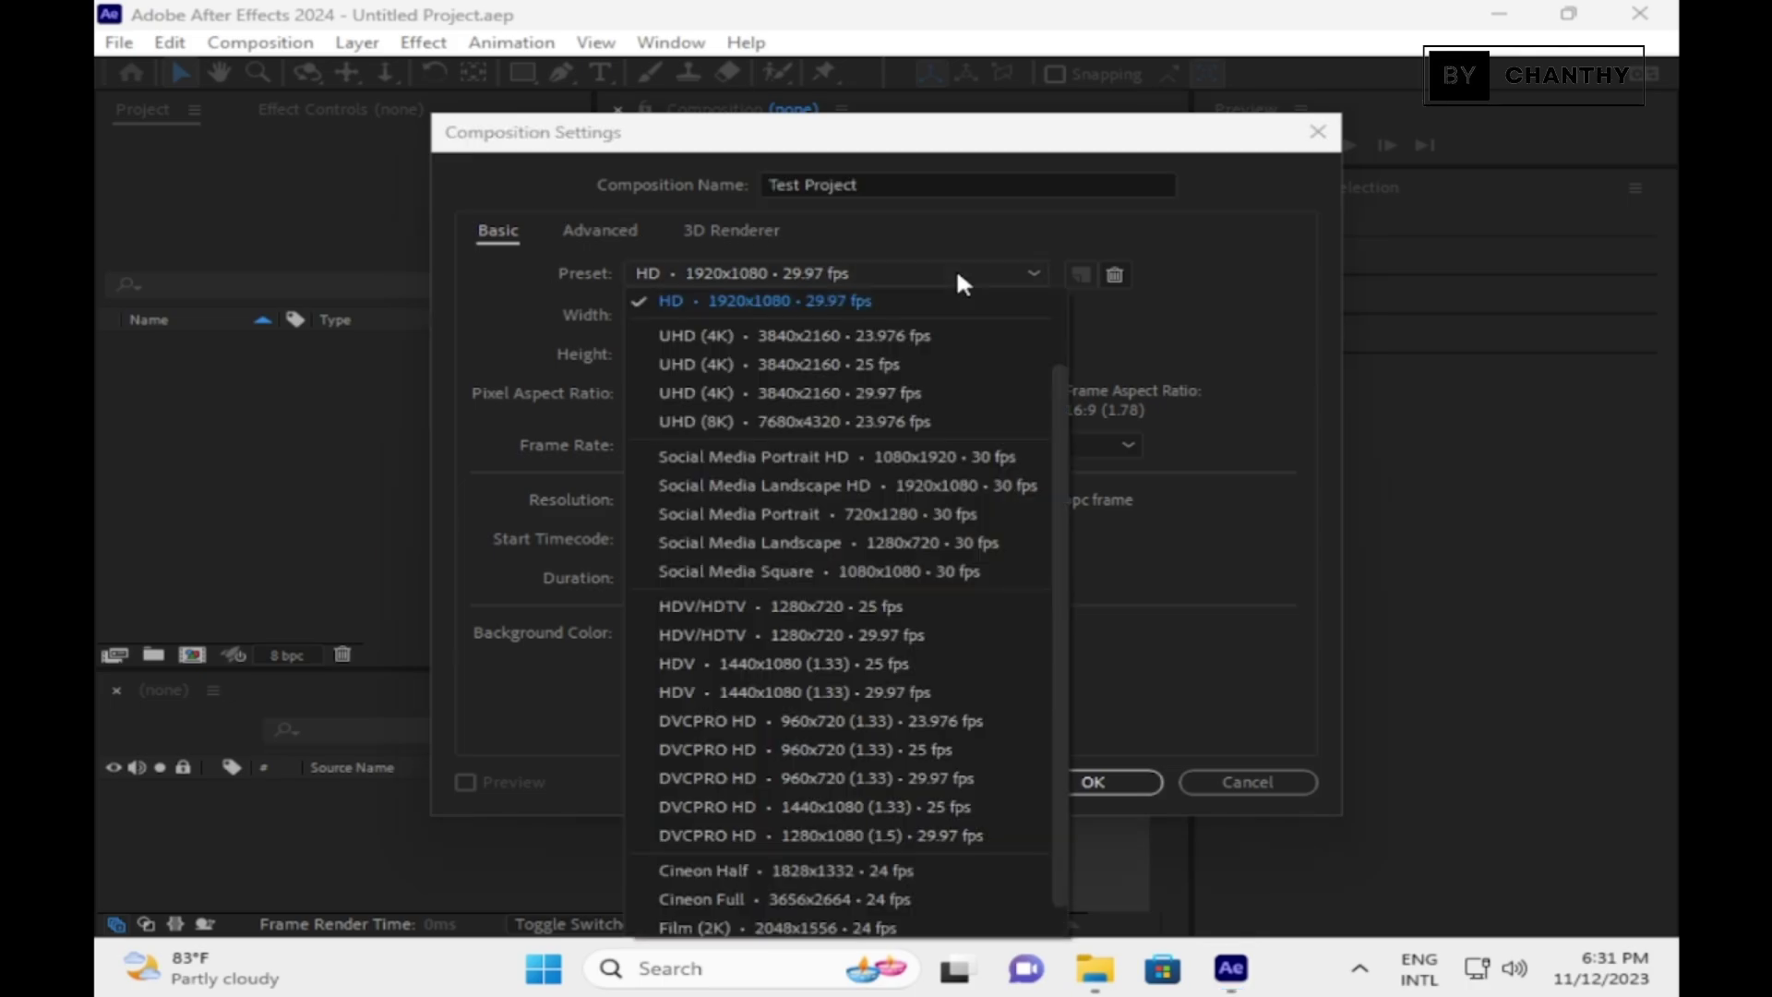
pyautogui.click(914, 607)
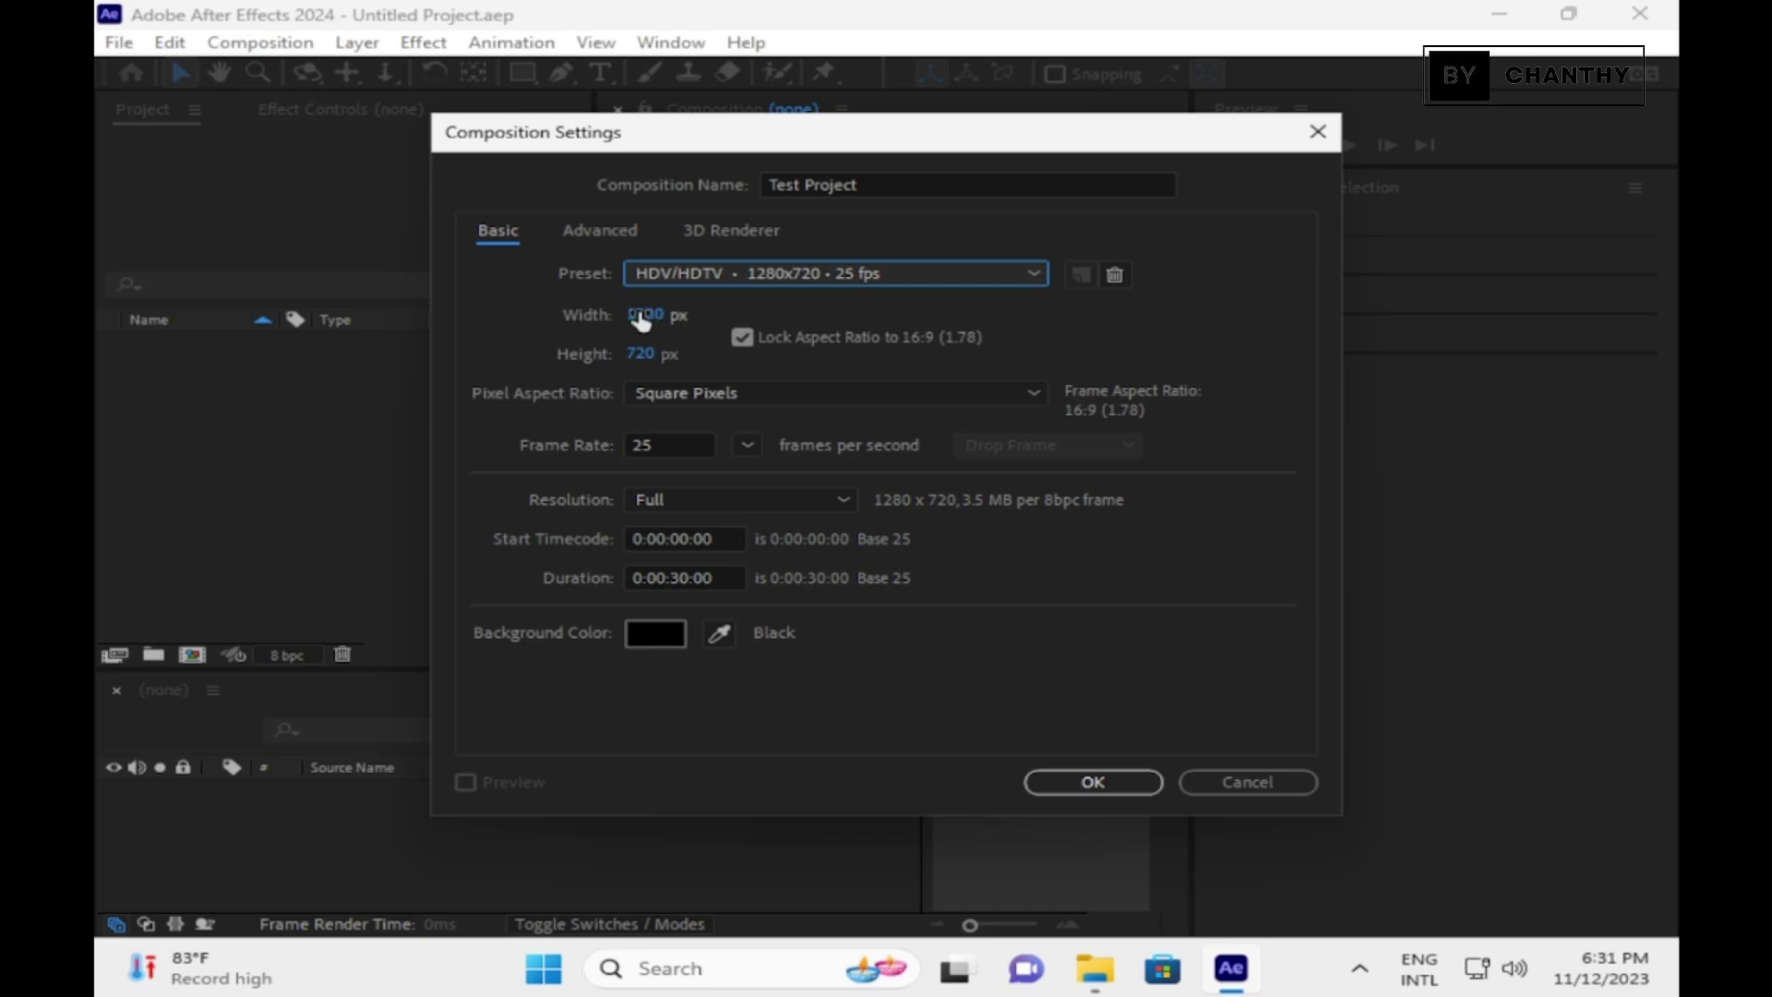
pyautogui.moveTo(640, 316); pyautogui.dragTo(642, 316)
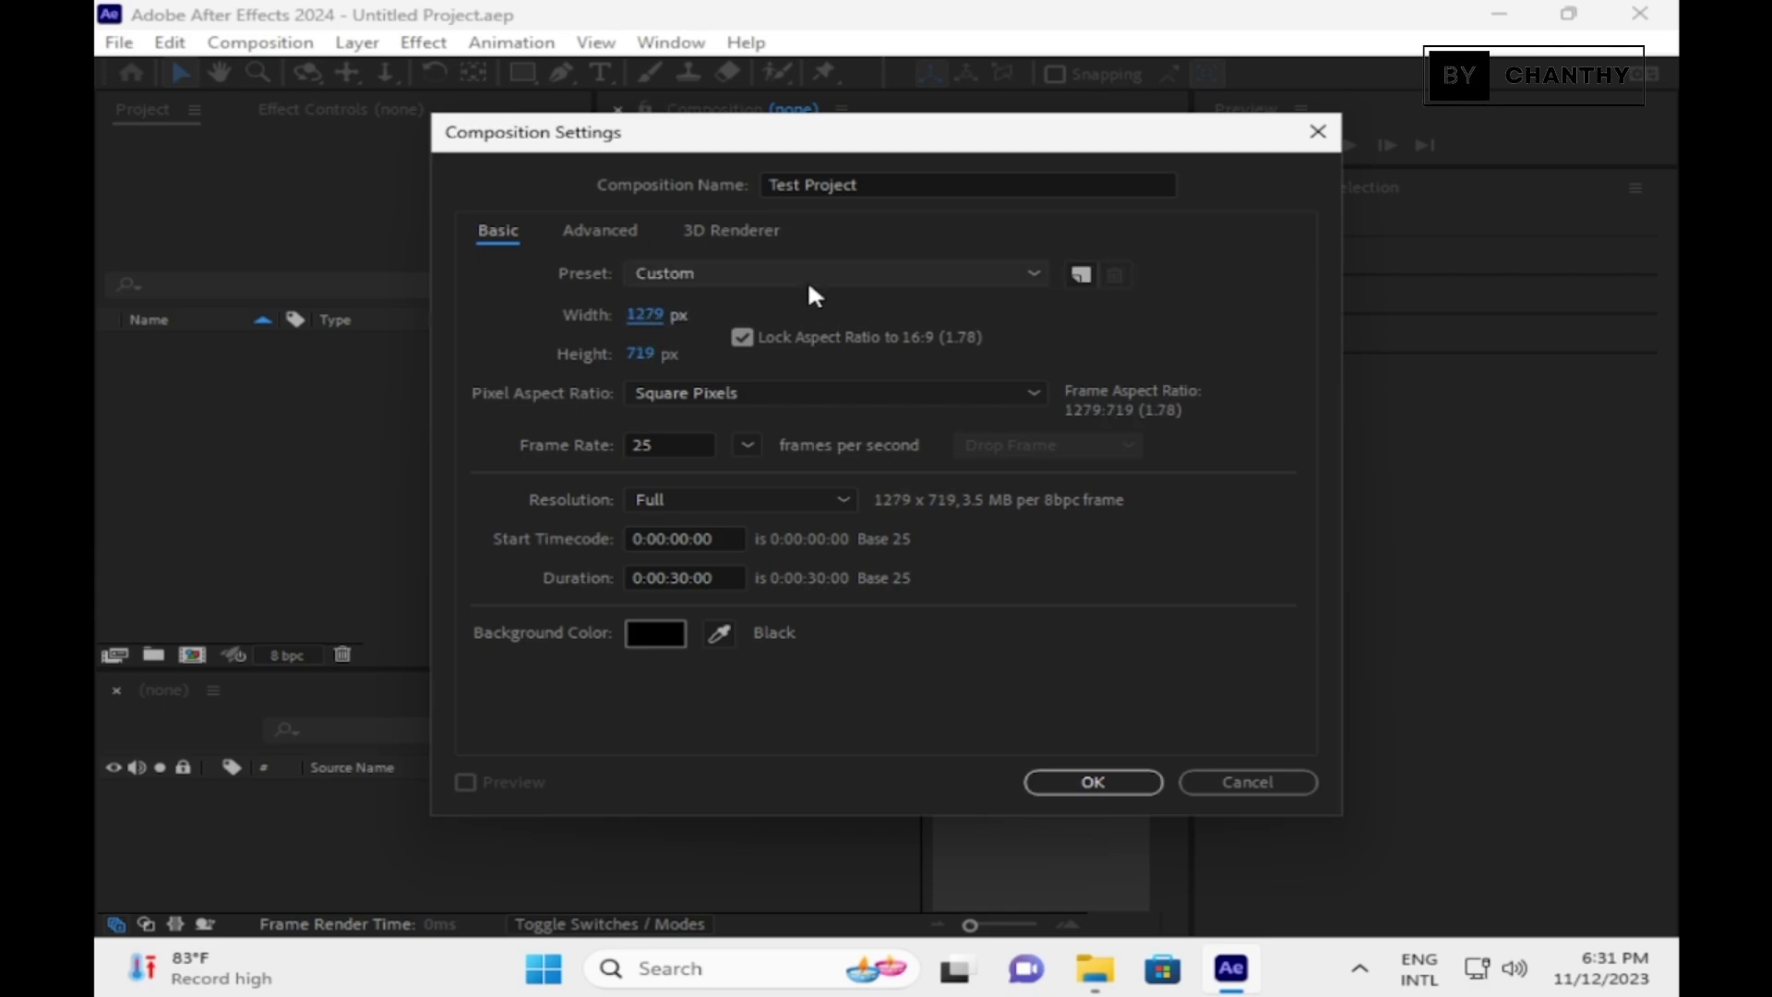
pyautogui.click(845, 271)
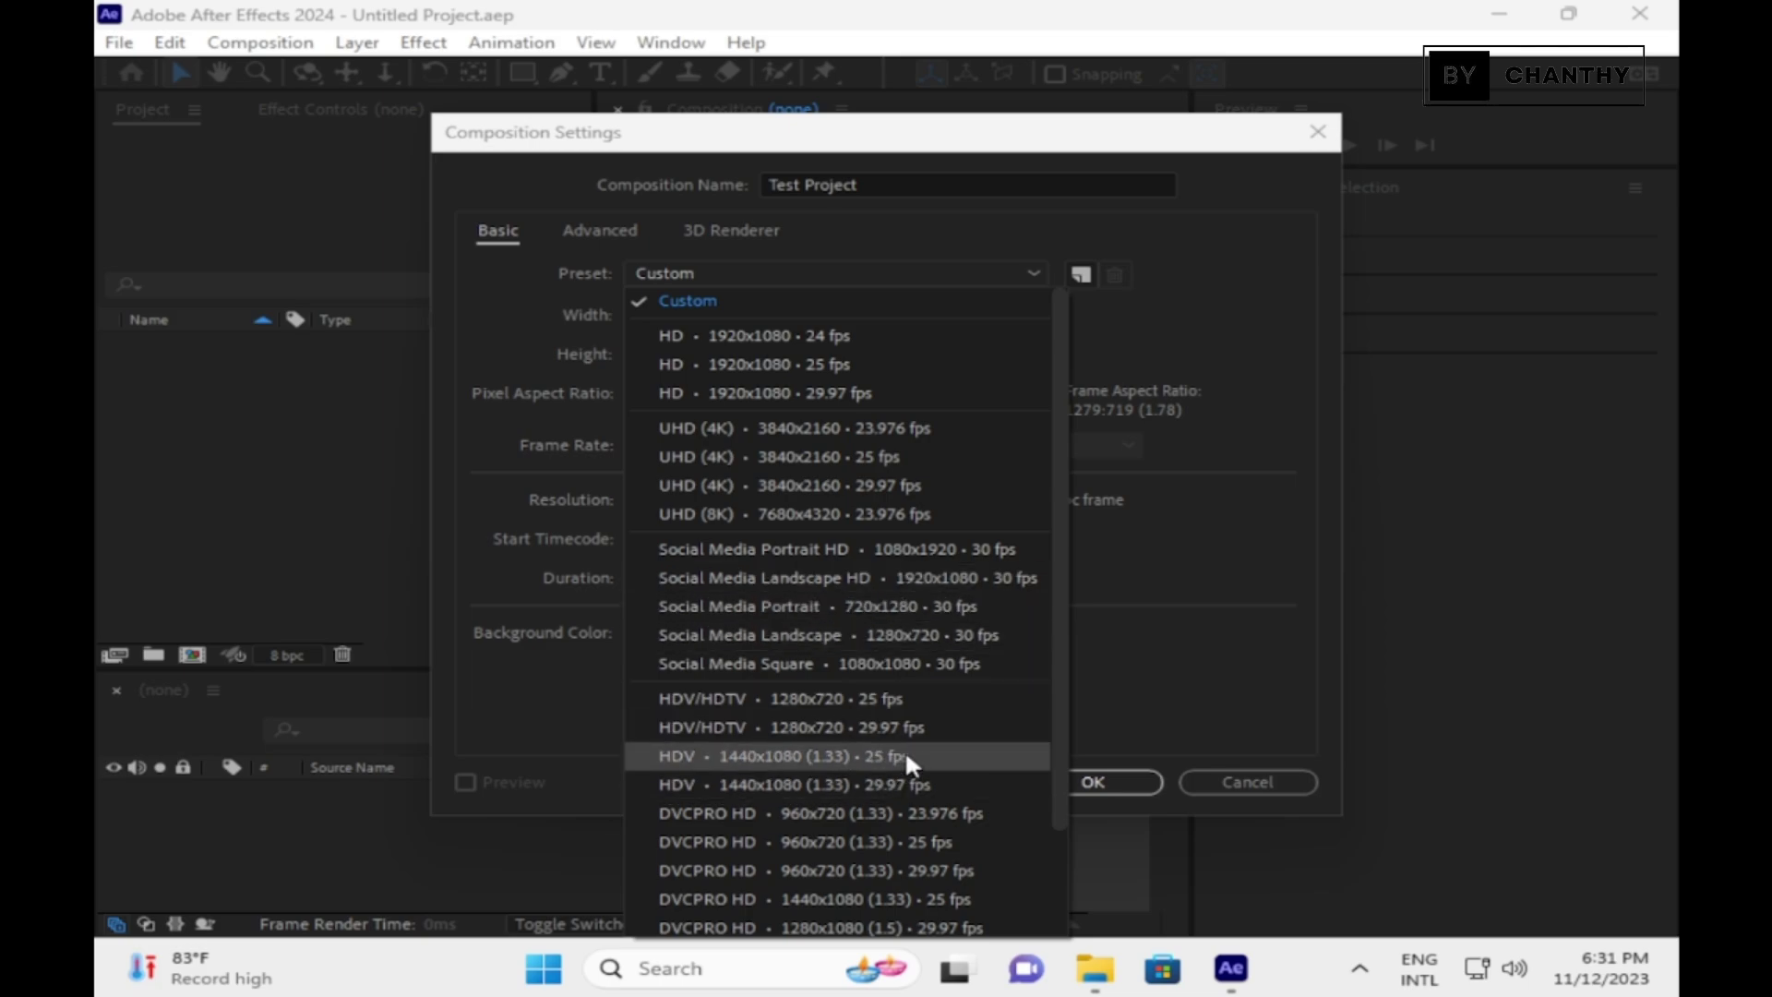
pyautogui.click(935, 696)
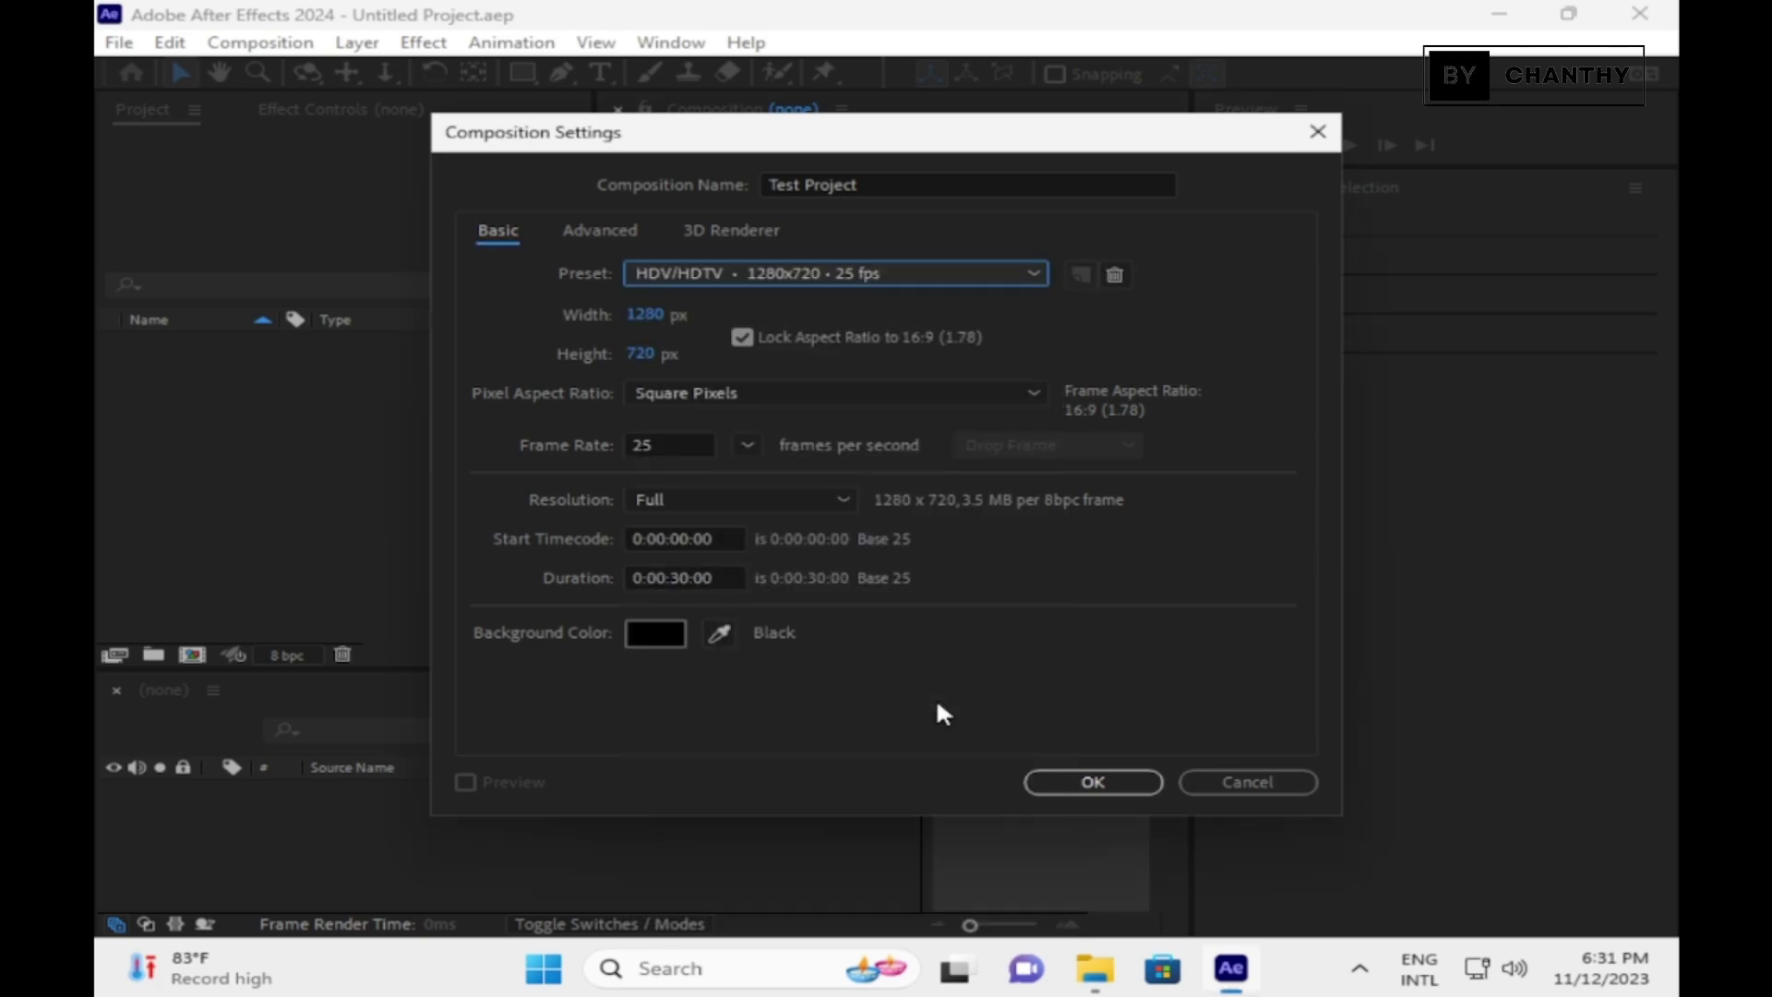
pyautogui.click(746, 439)
pyautogui.click(826, 667)
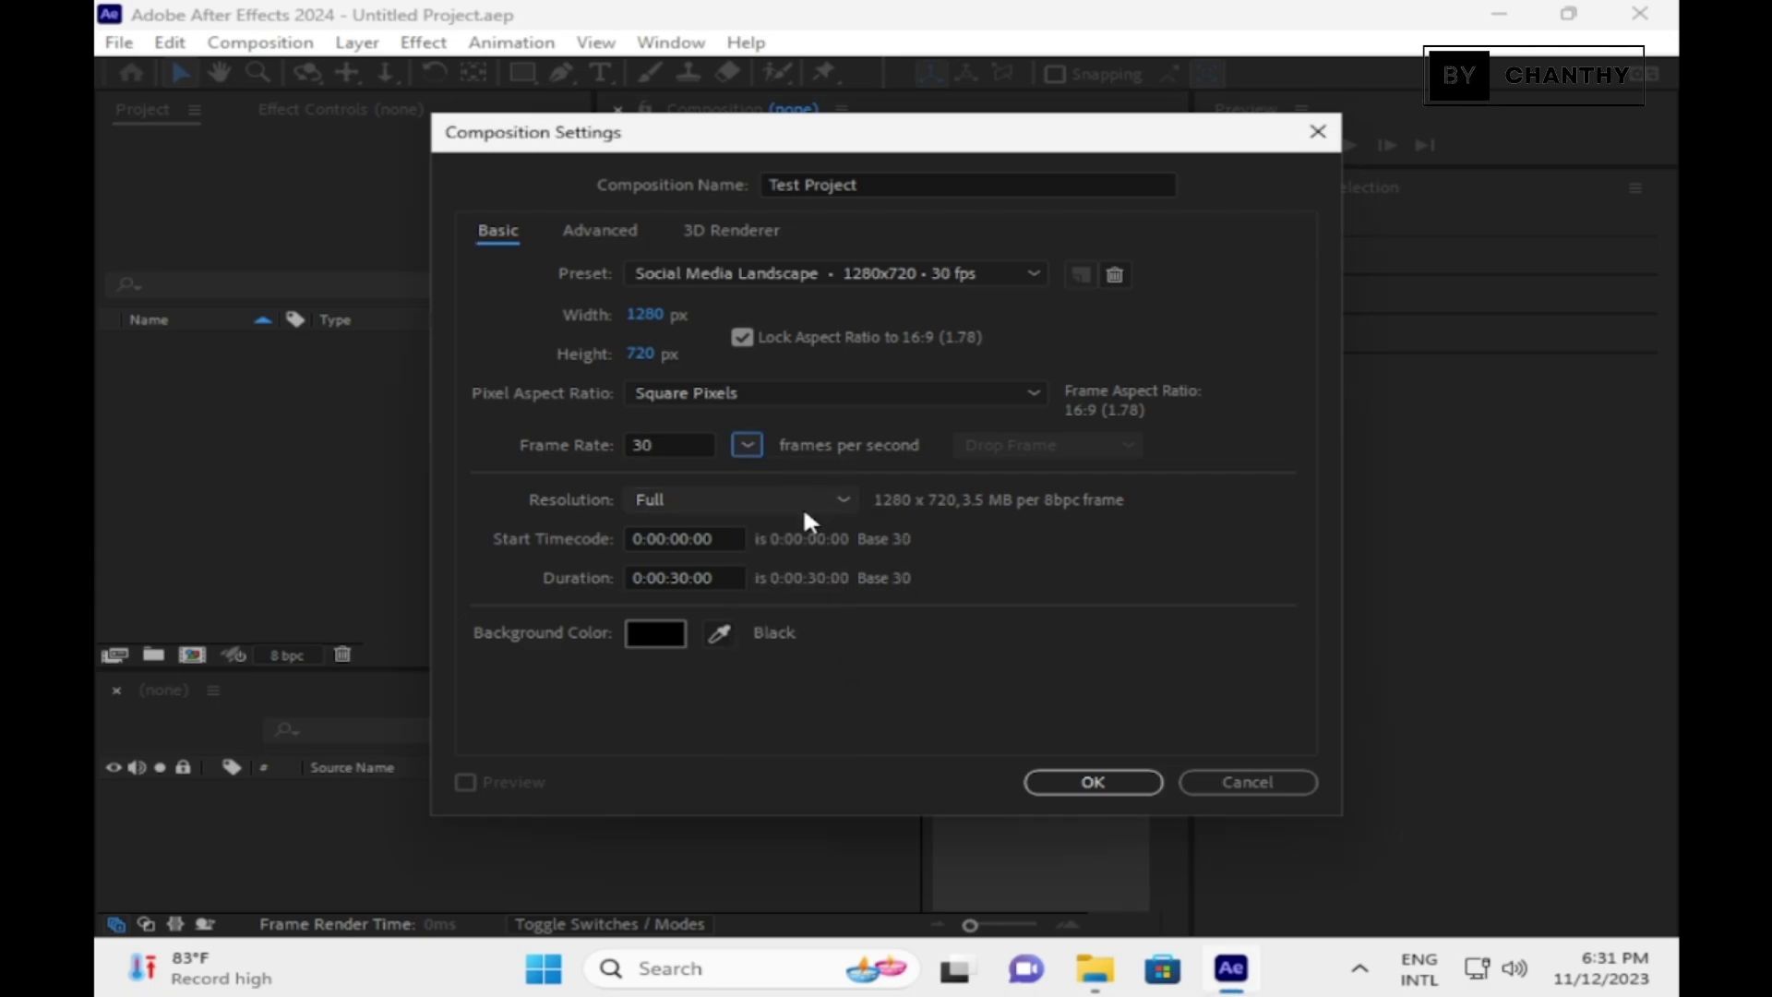
# Try white (FFFFFF) as the composition's background colour and change it back to black
pyautogui.click(638, 634)
pyautogui.moveTo(618, 479); pyautogui.dragTo(514, 289)
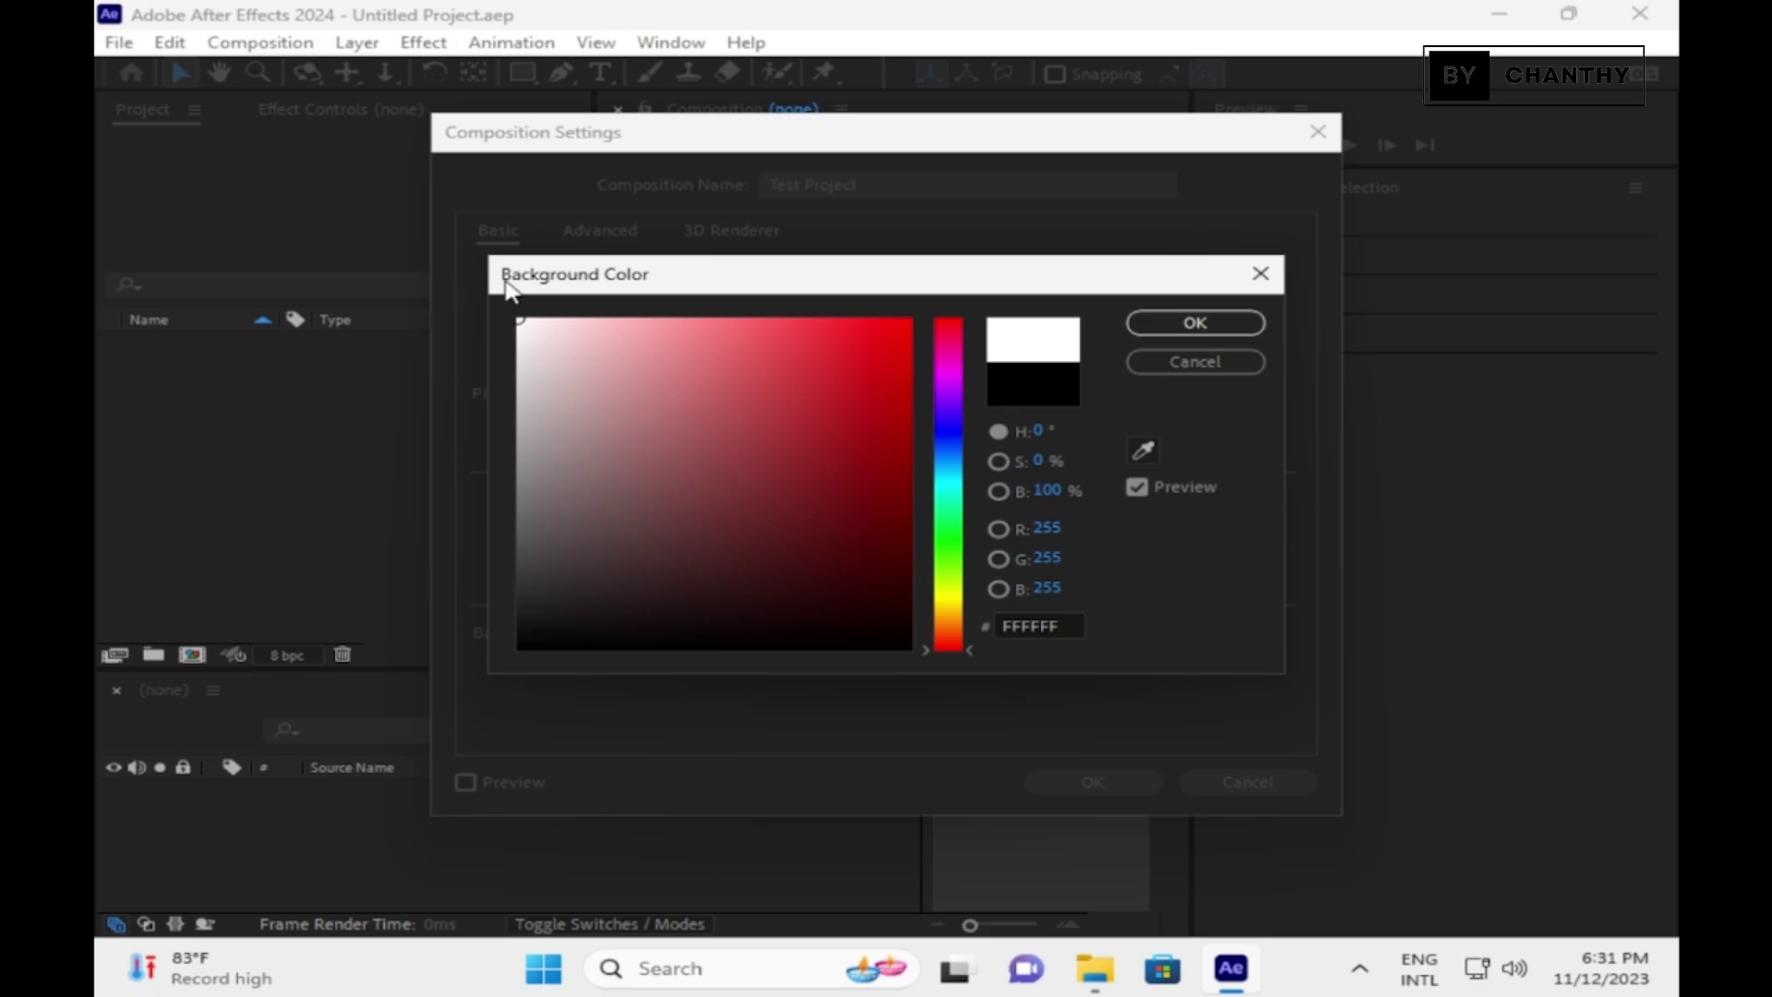
pyautogui.click(1213, 327)
pyautogui.click(635, 642)
pyautogui.moveTo(653, 616); pyautogui.dragTo(590, 676)
pyautogui.click(1209, 323)
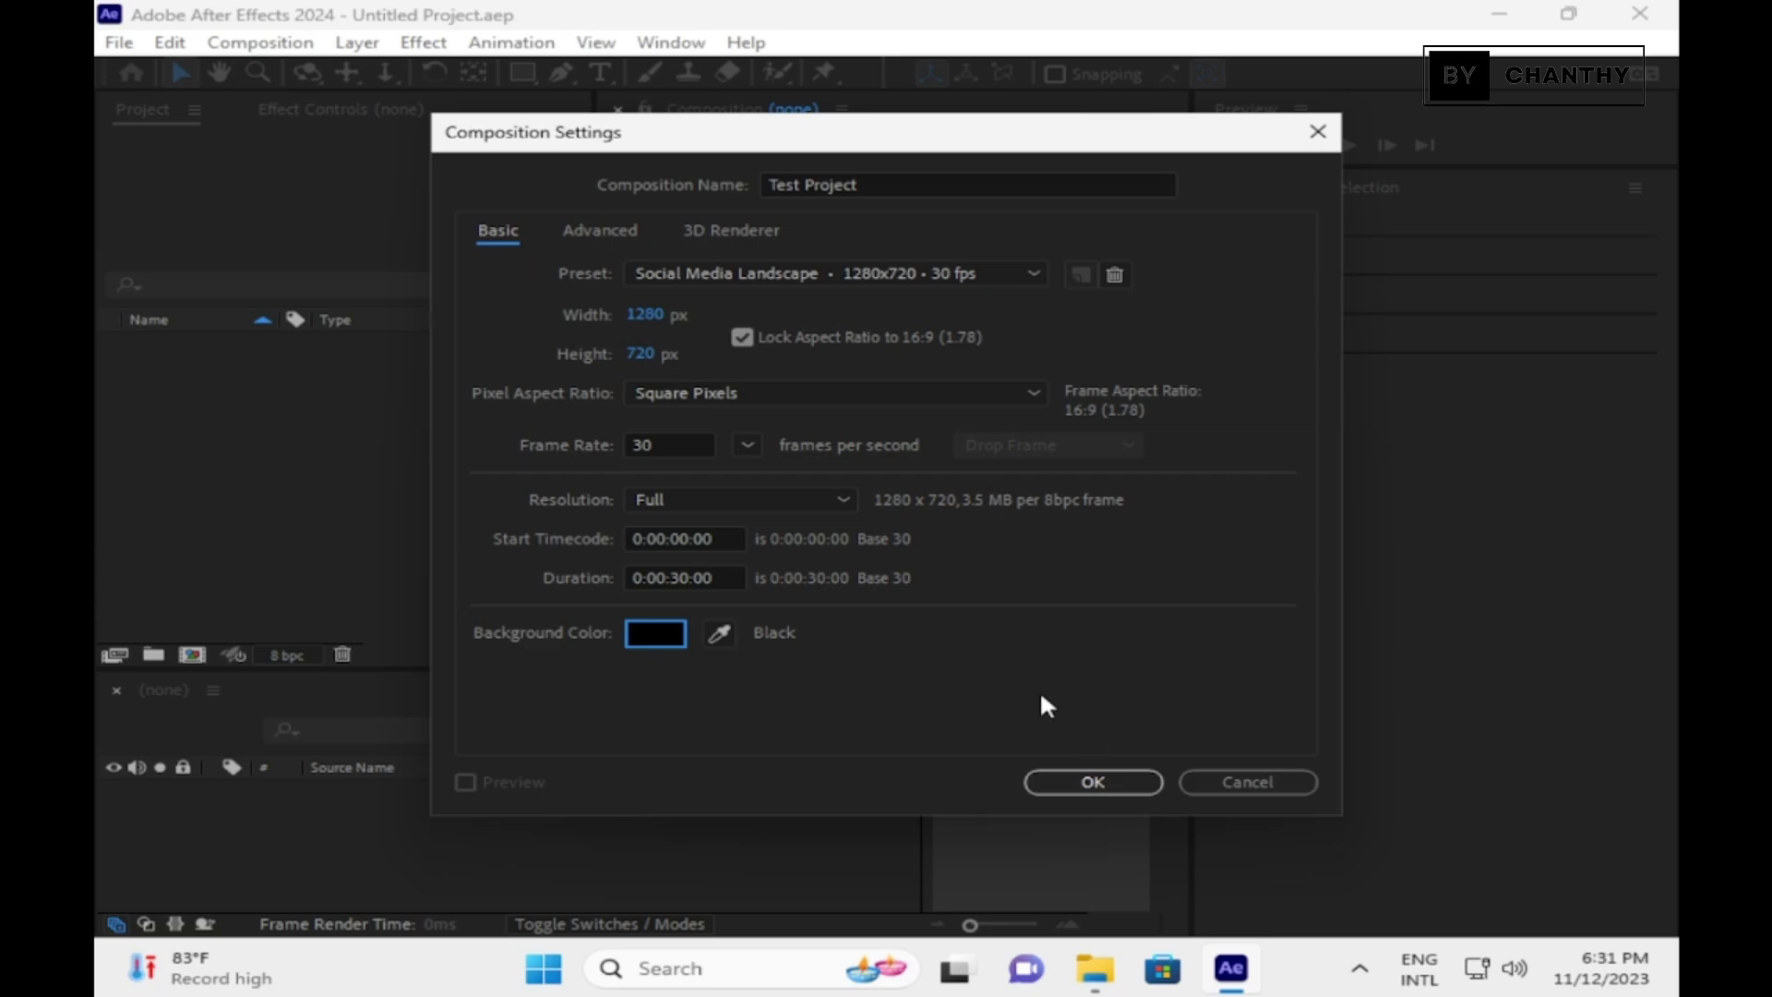
# Review the composition's Advanced and 3D Renderer settings and create the composition
pyautogui.click(598, 233)
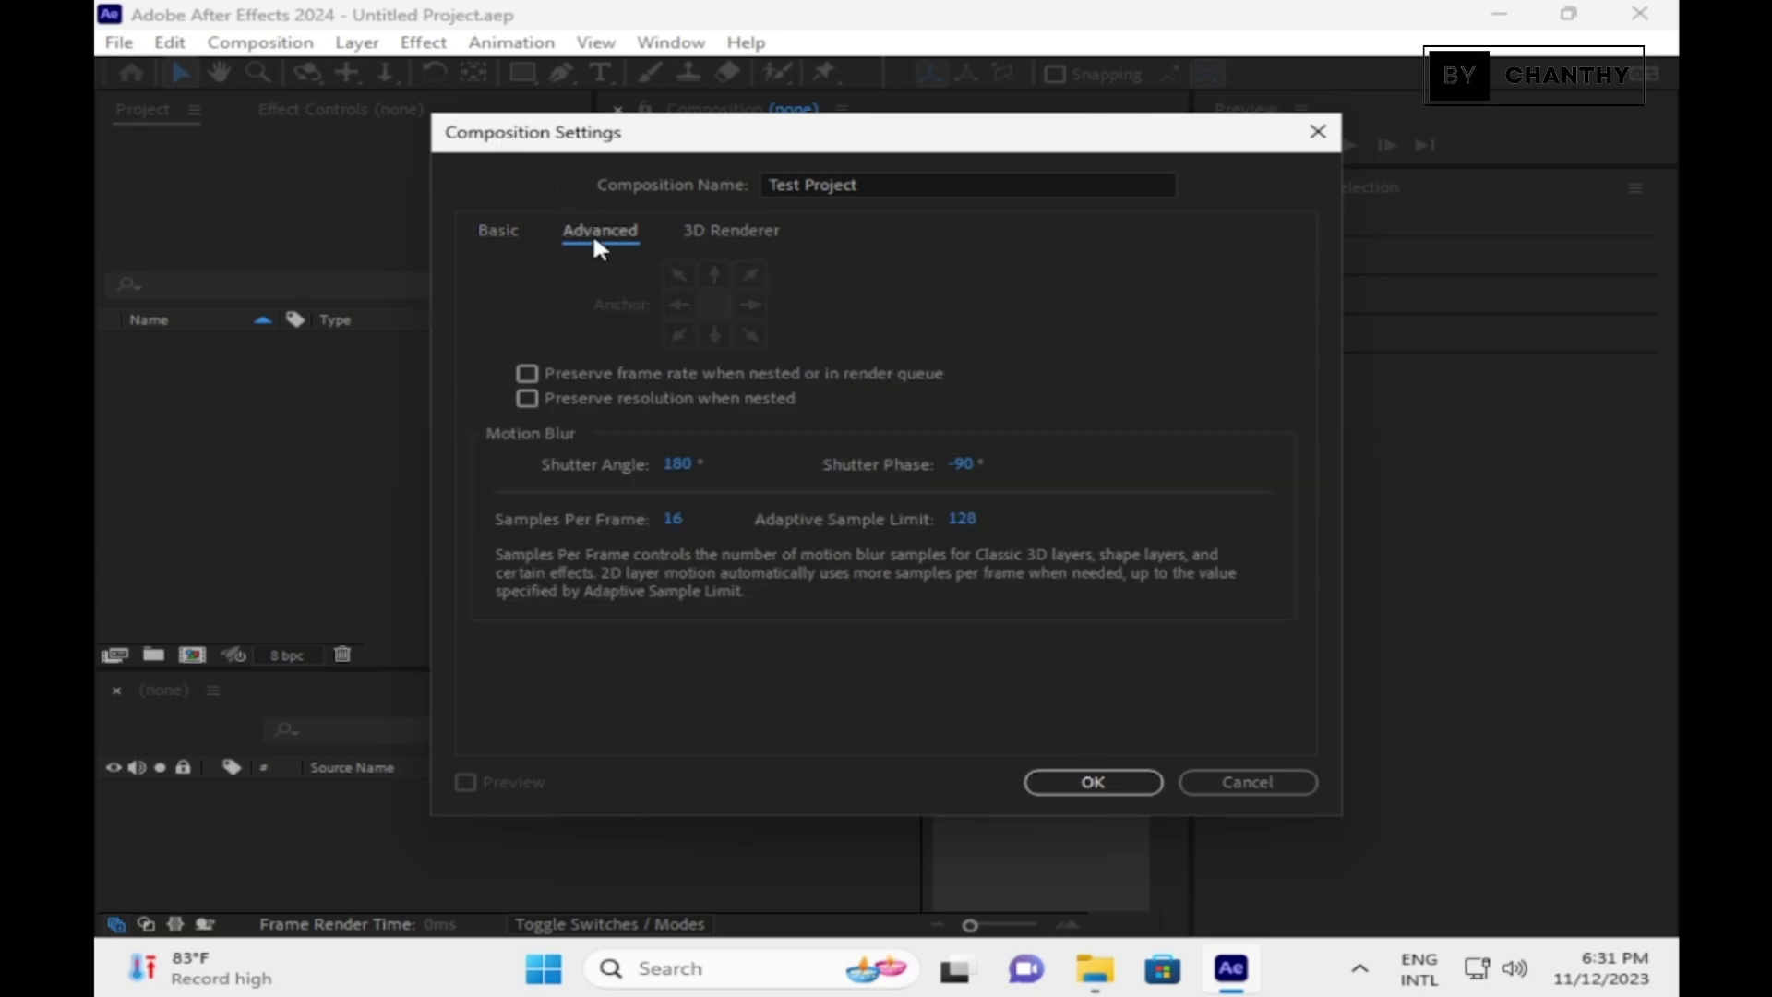
pyautogui.click(743, 230)
pyautogui.click(833, 349)
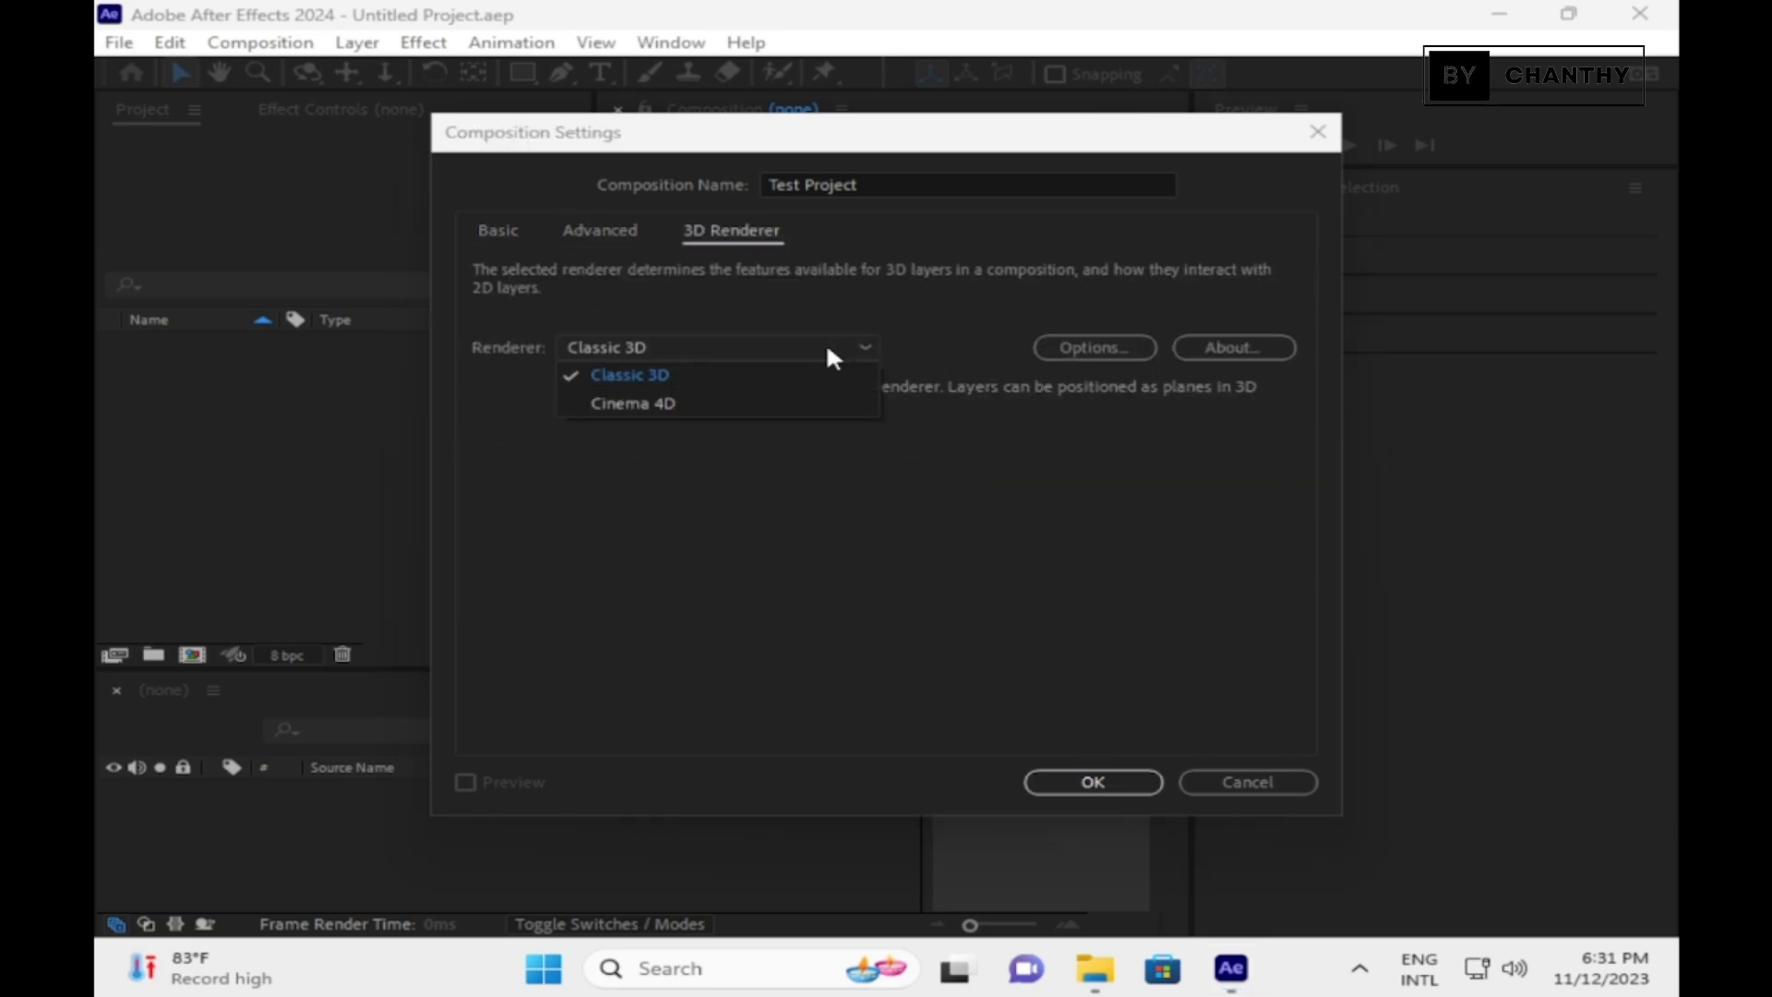
pyautogui.click(775, 508)
pyautogui.click(486, 229)
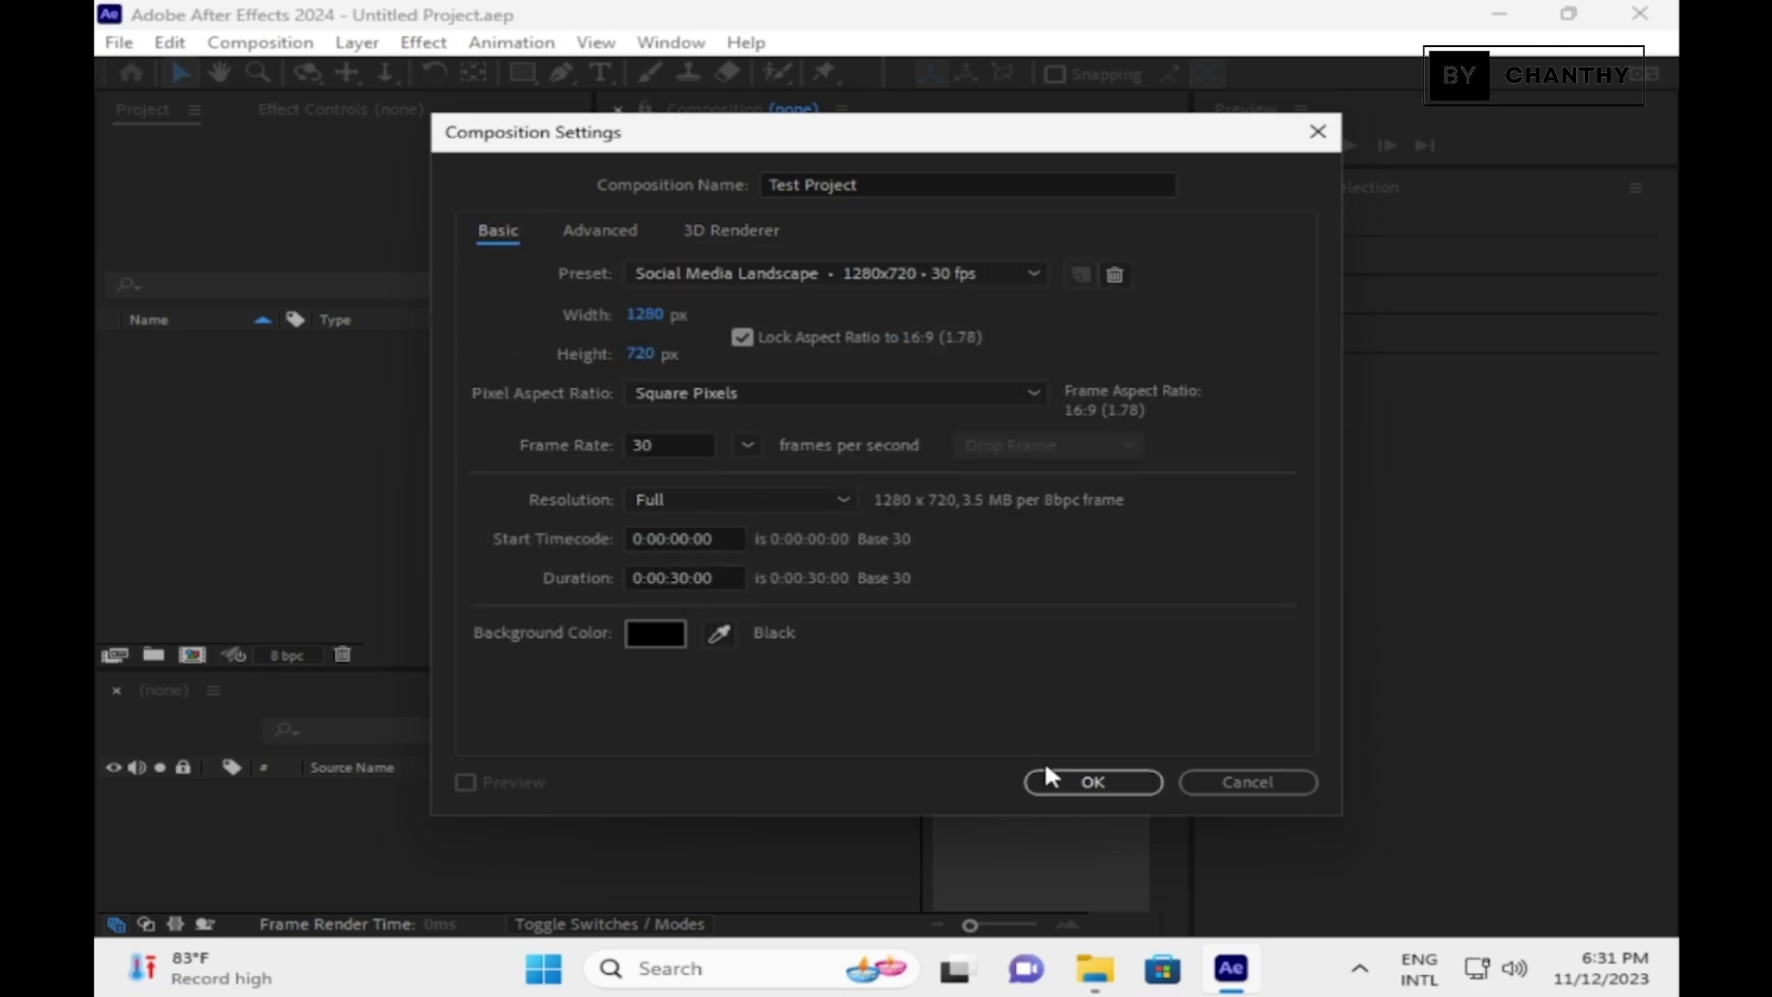
pyautogui.click(1117, 780)
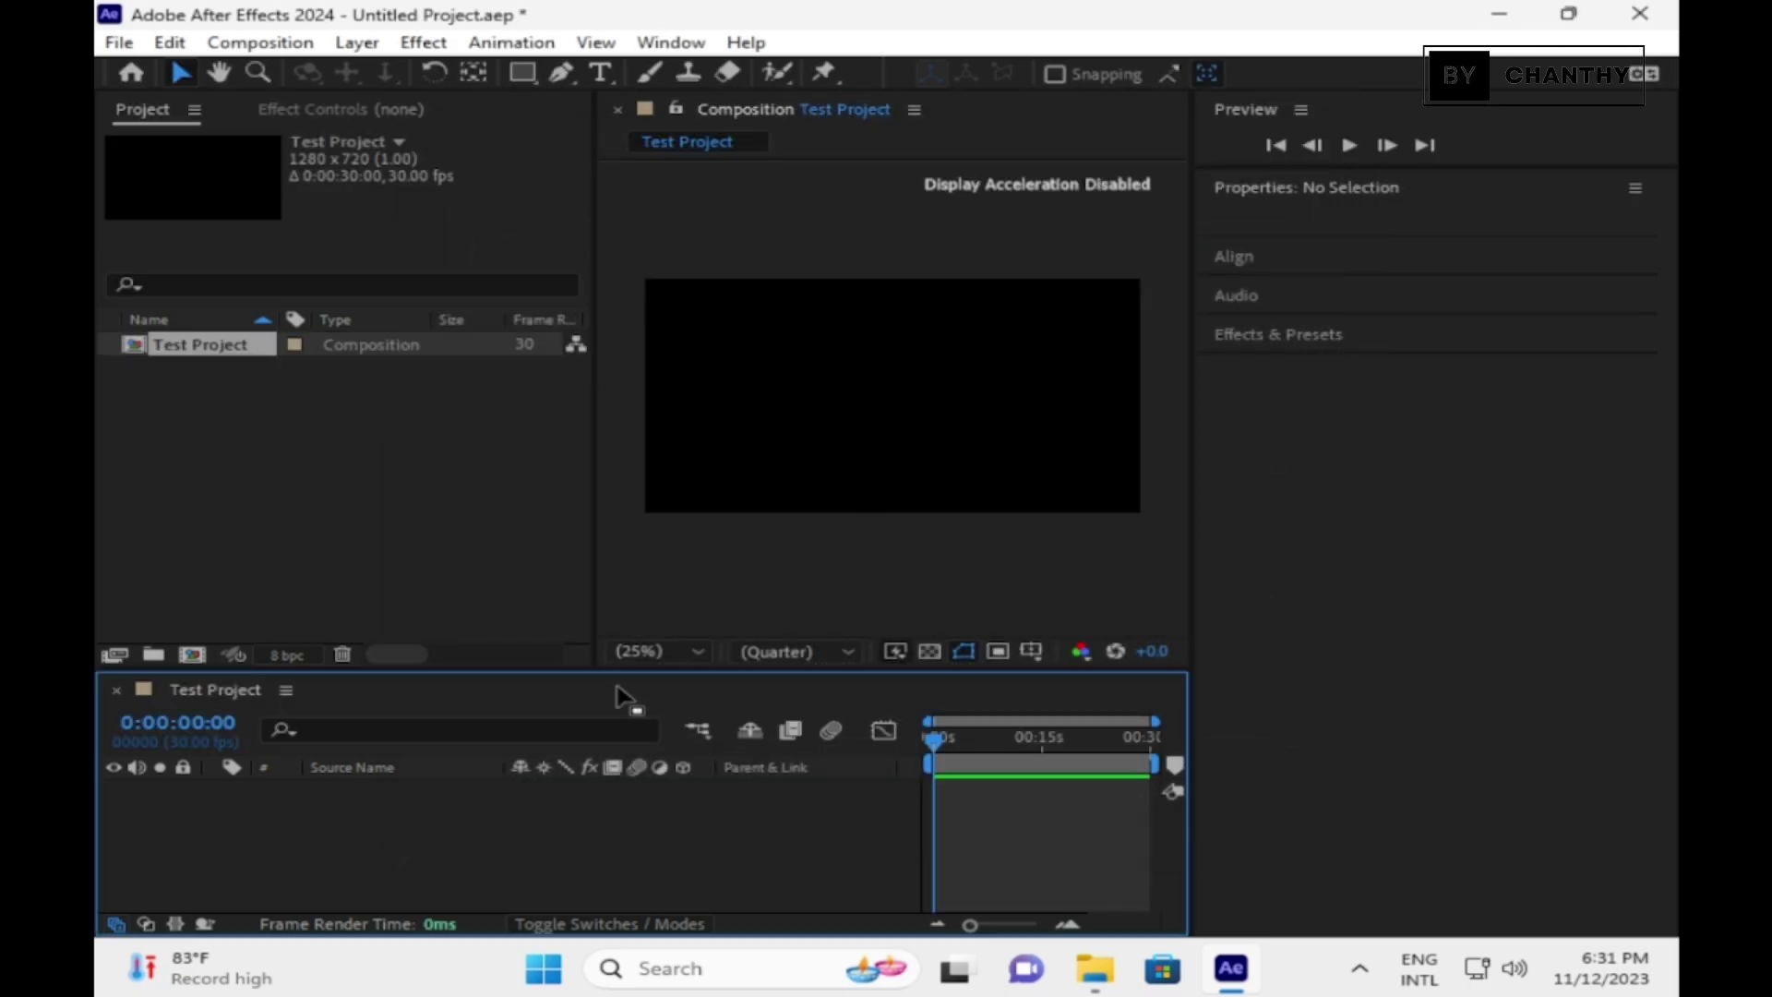
# Look through the file and editing commands, including new project types, saving, dependencies, proxies, purging and templates
pyautogui.click(111, 43)
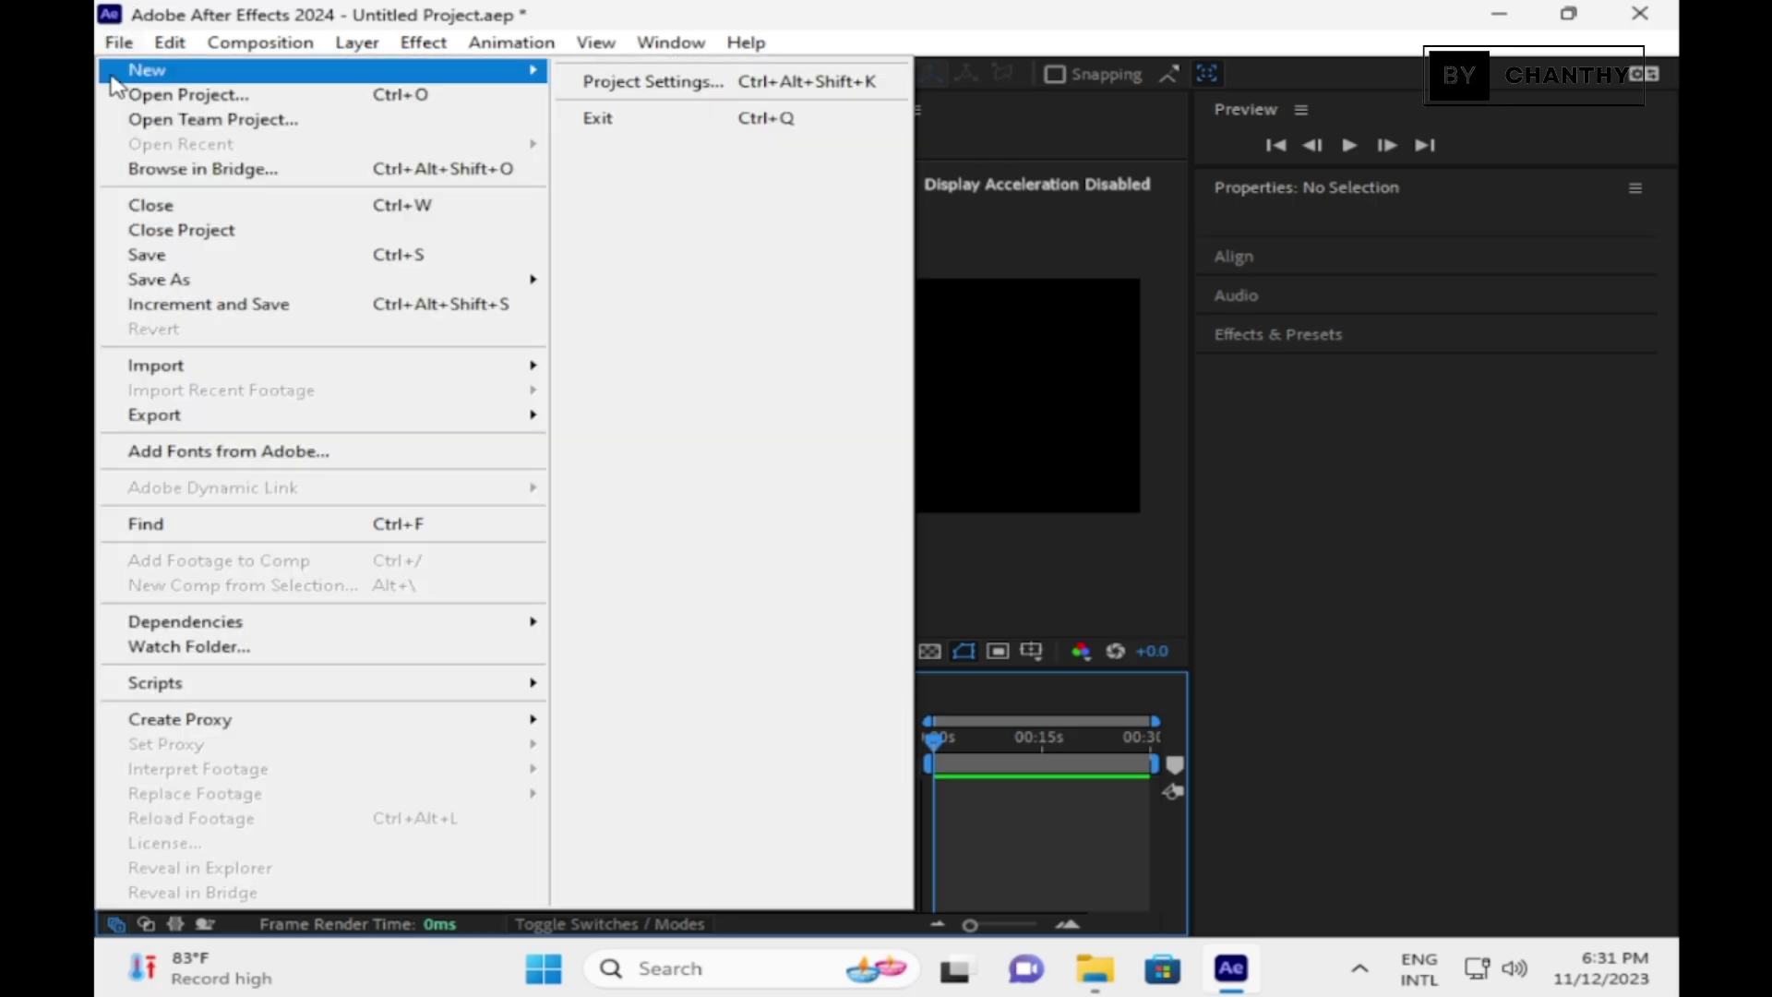
pyautogui.moveTo(132, 74)
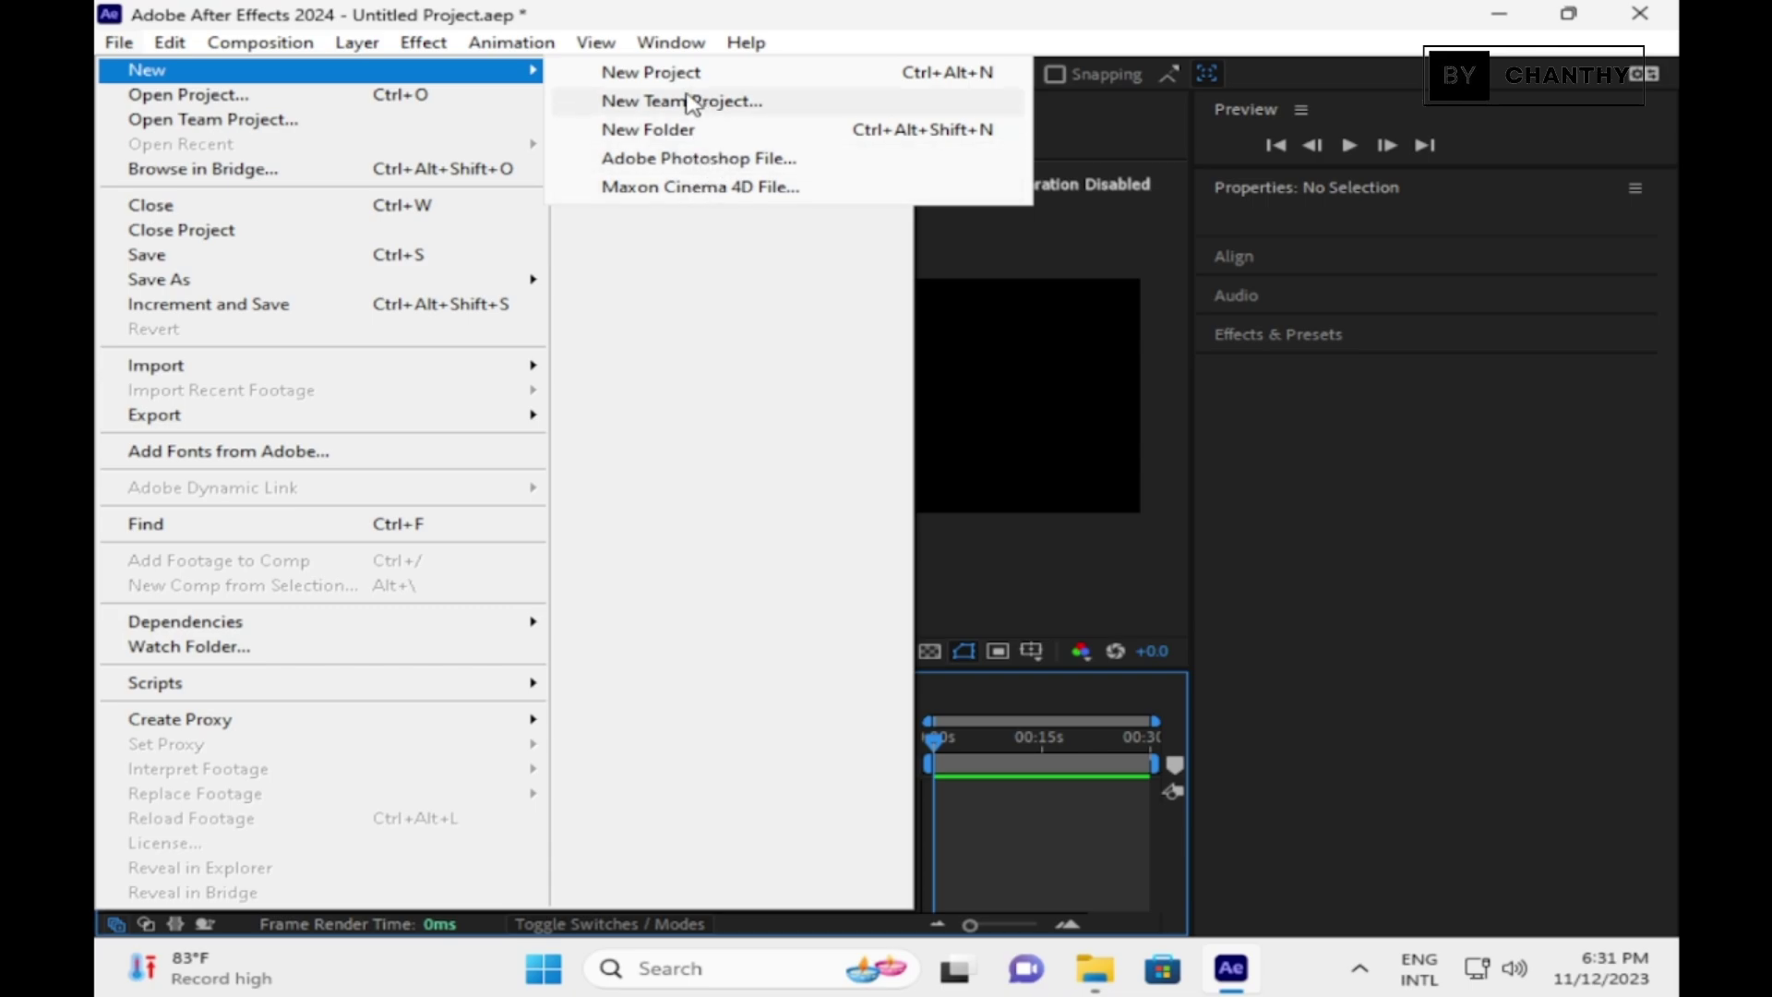
pyautogui.moveTo(490, 281)
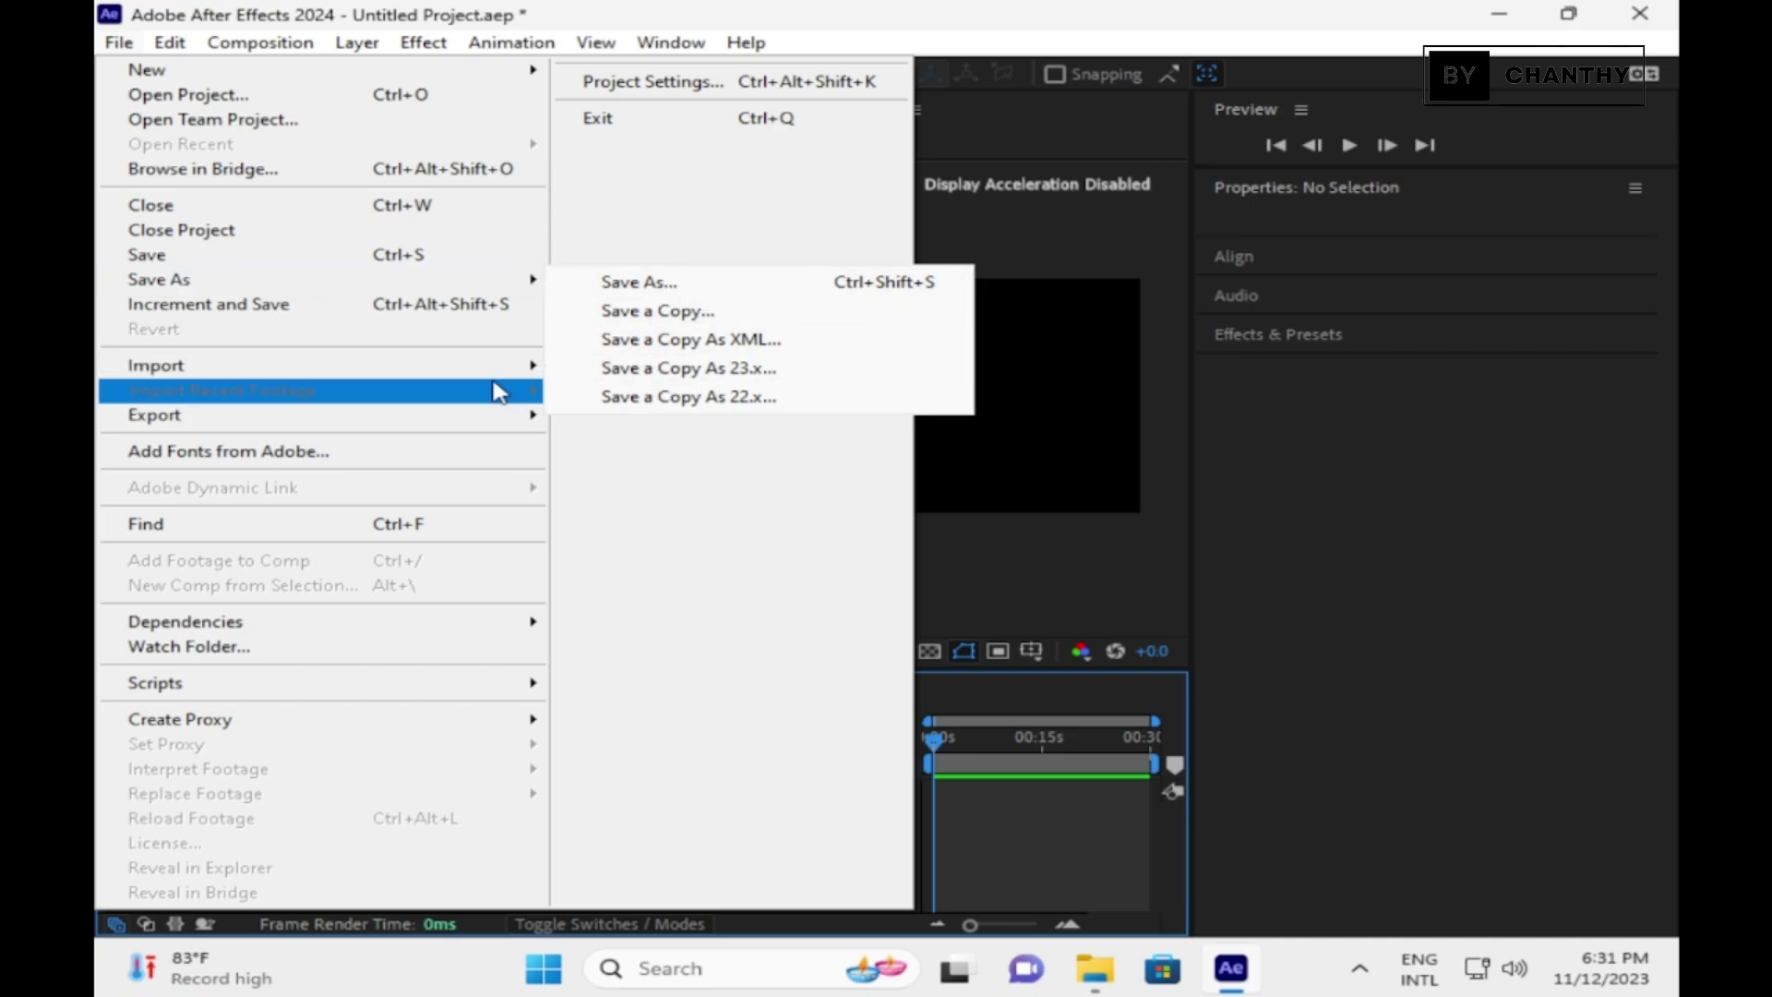
pyautogui.moveTo(510, 376)
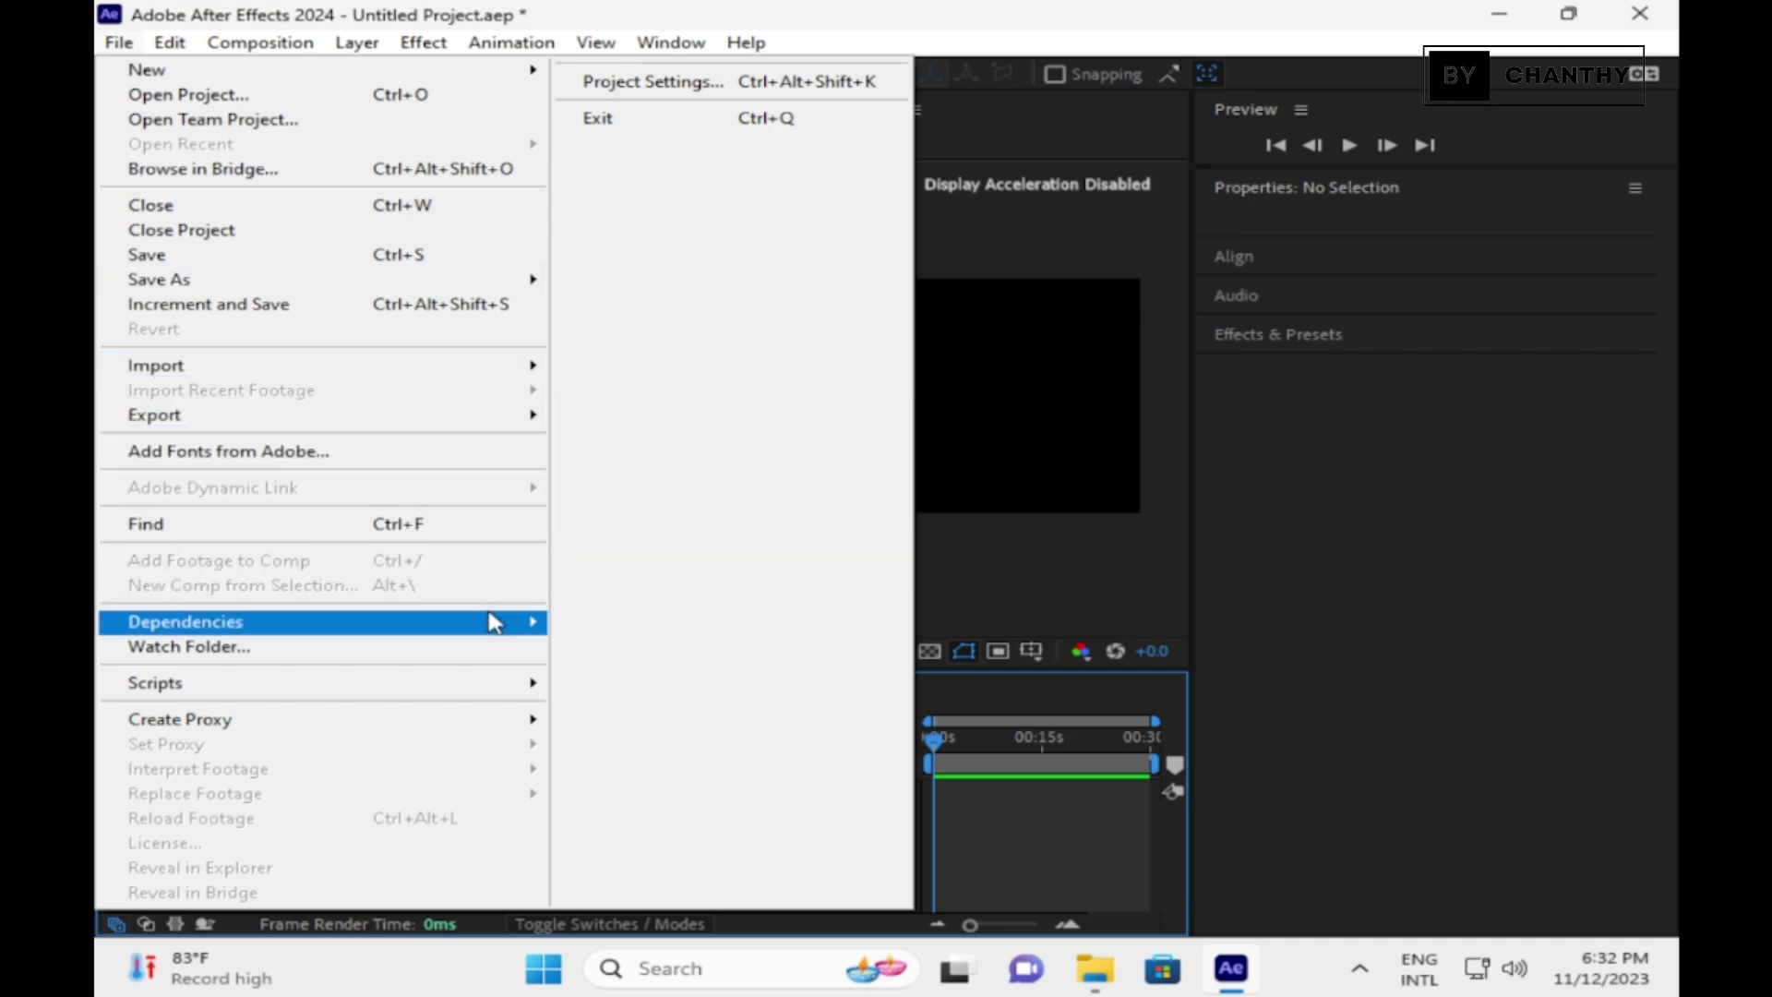
pyautogui.moveTo(494, 623)
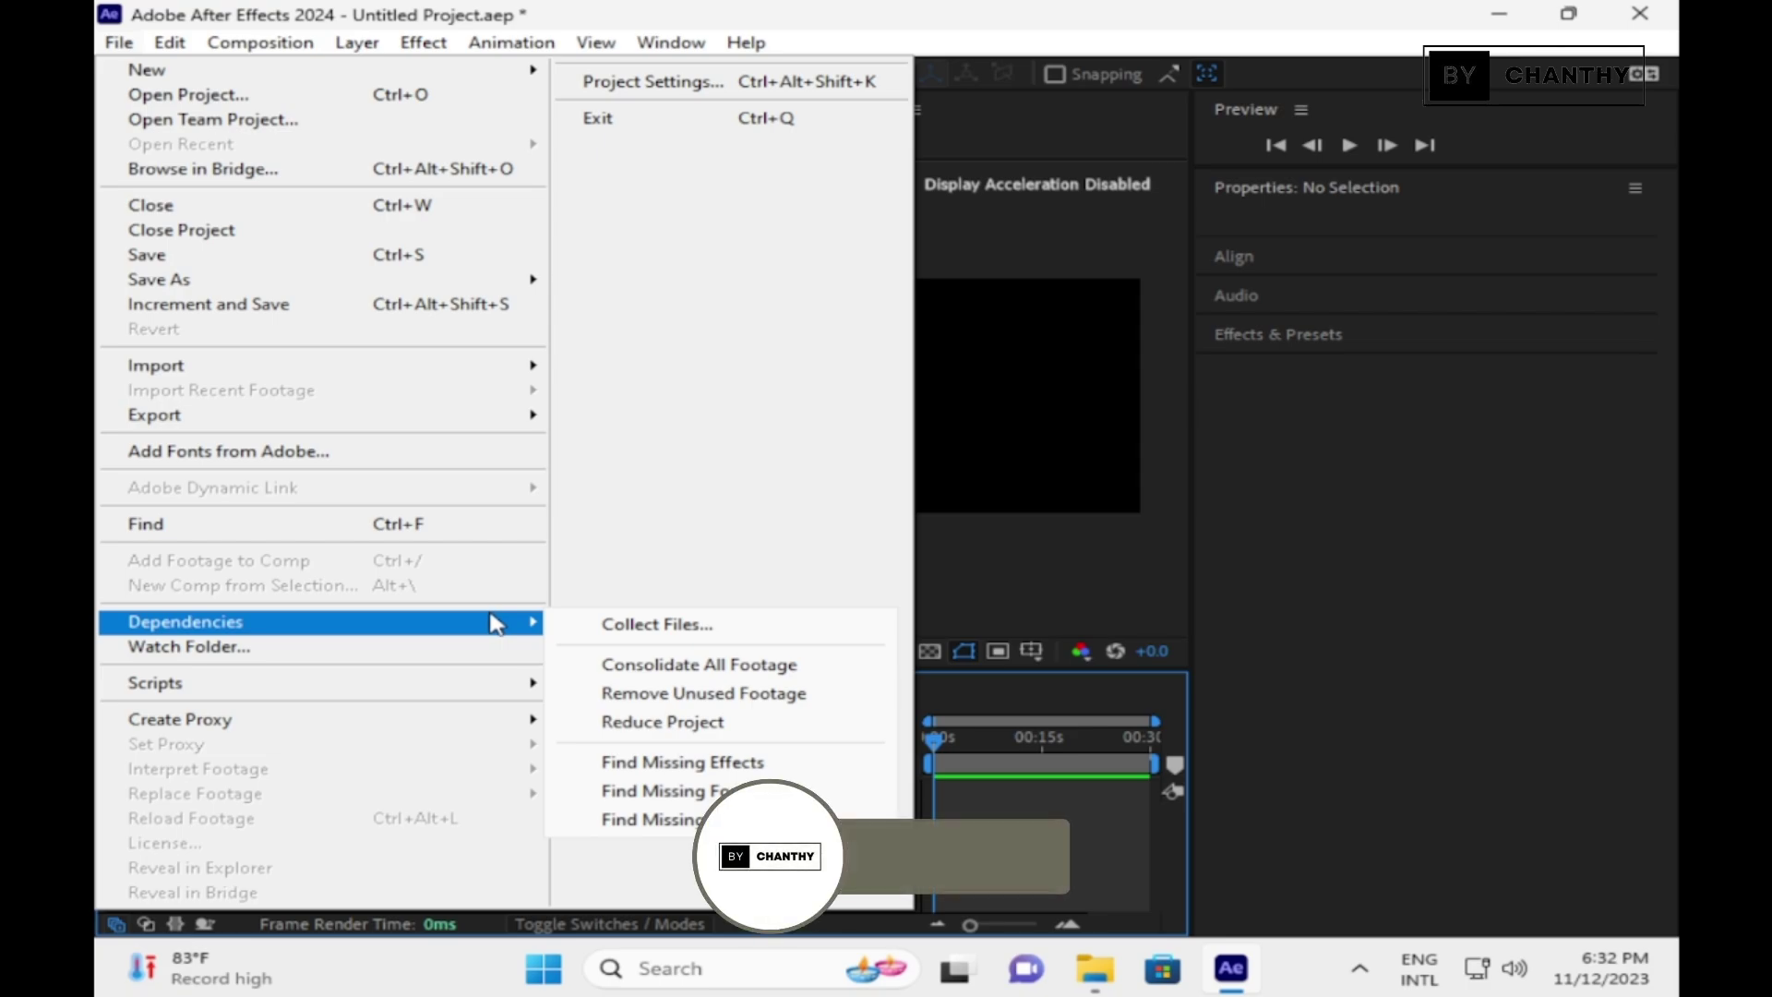
pyautogui.moveTo(483, 699)
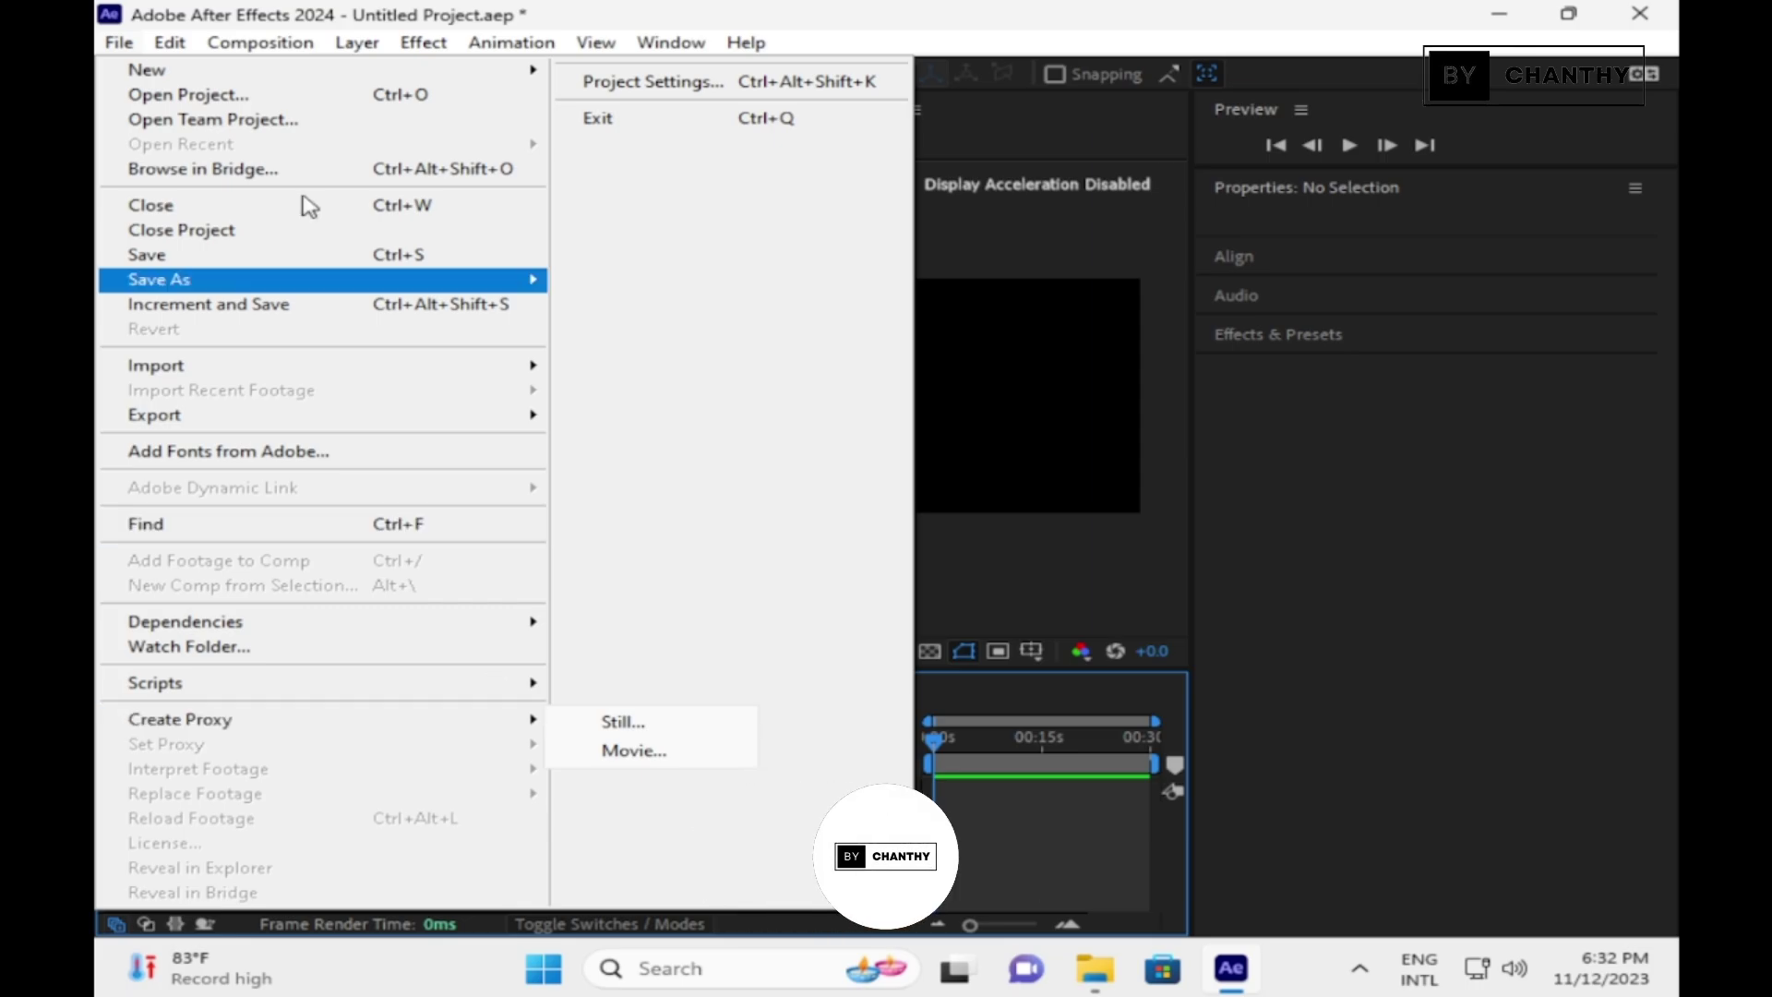
pyautogui.moveTo(159, 47)
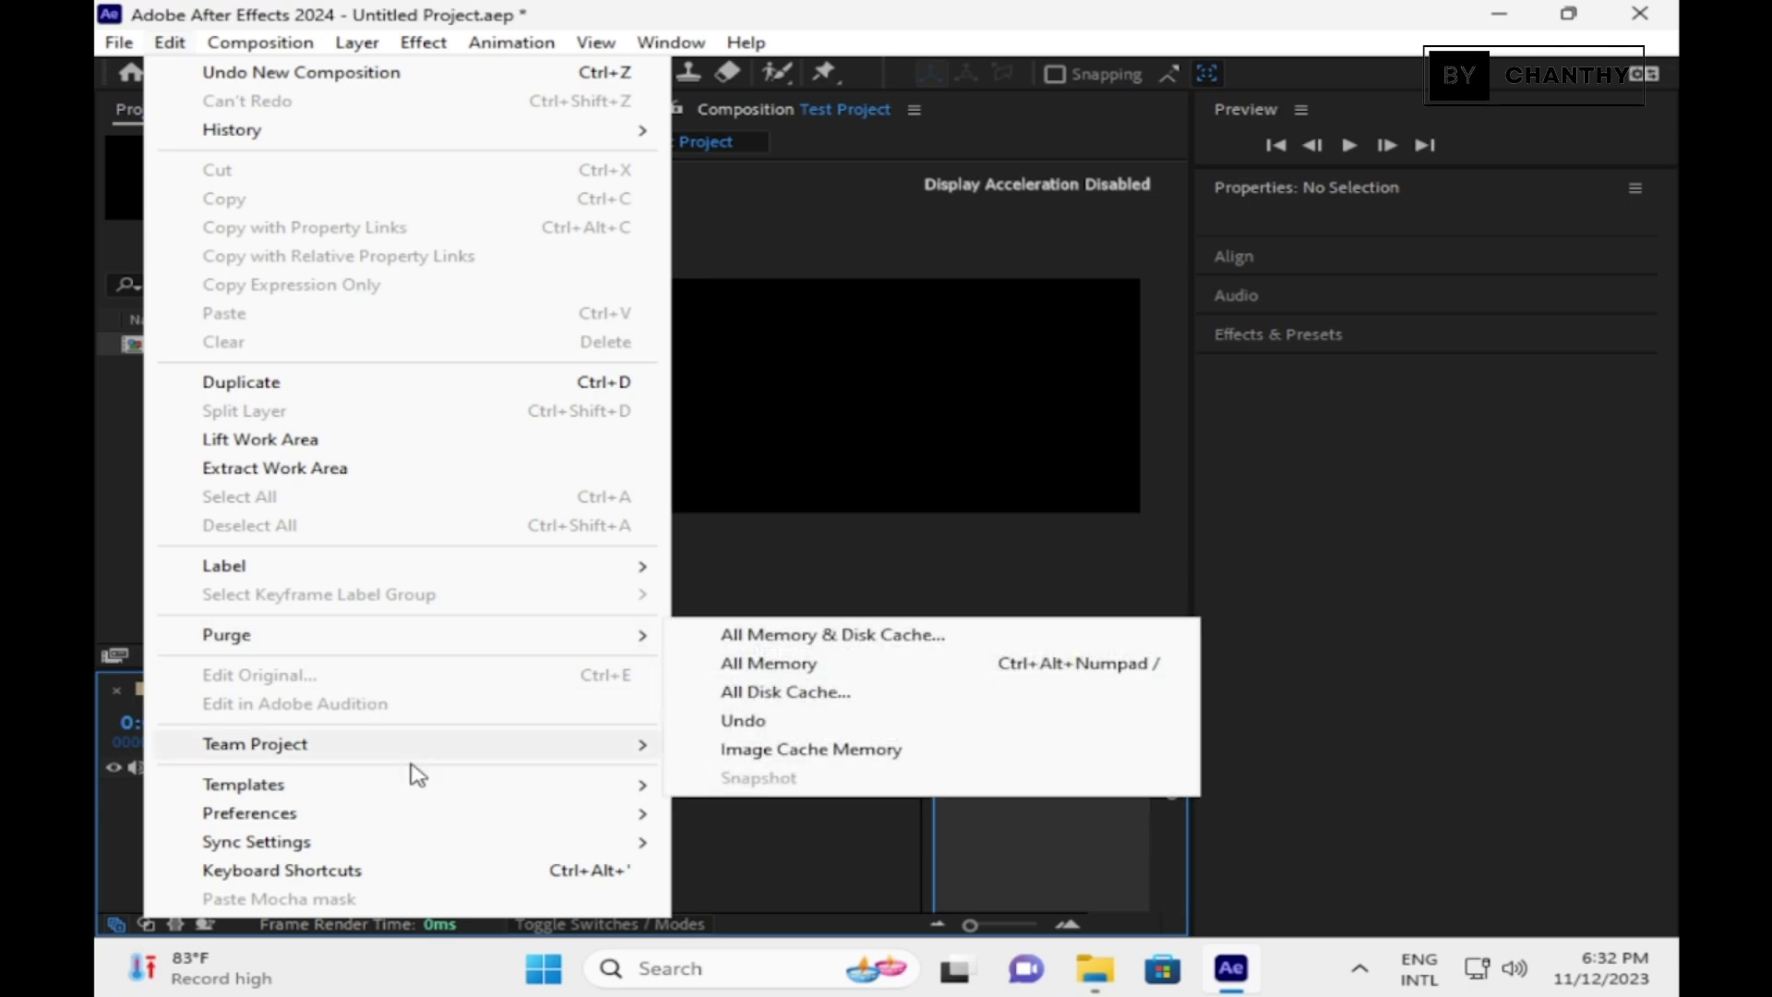
pyautogui.moveTo(457, 750)
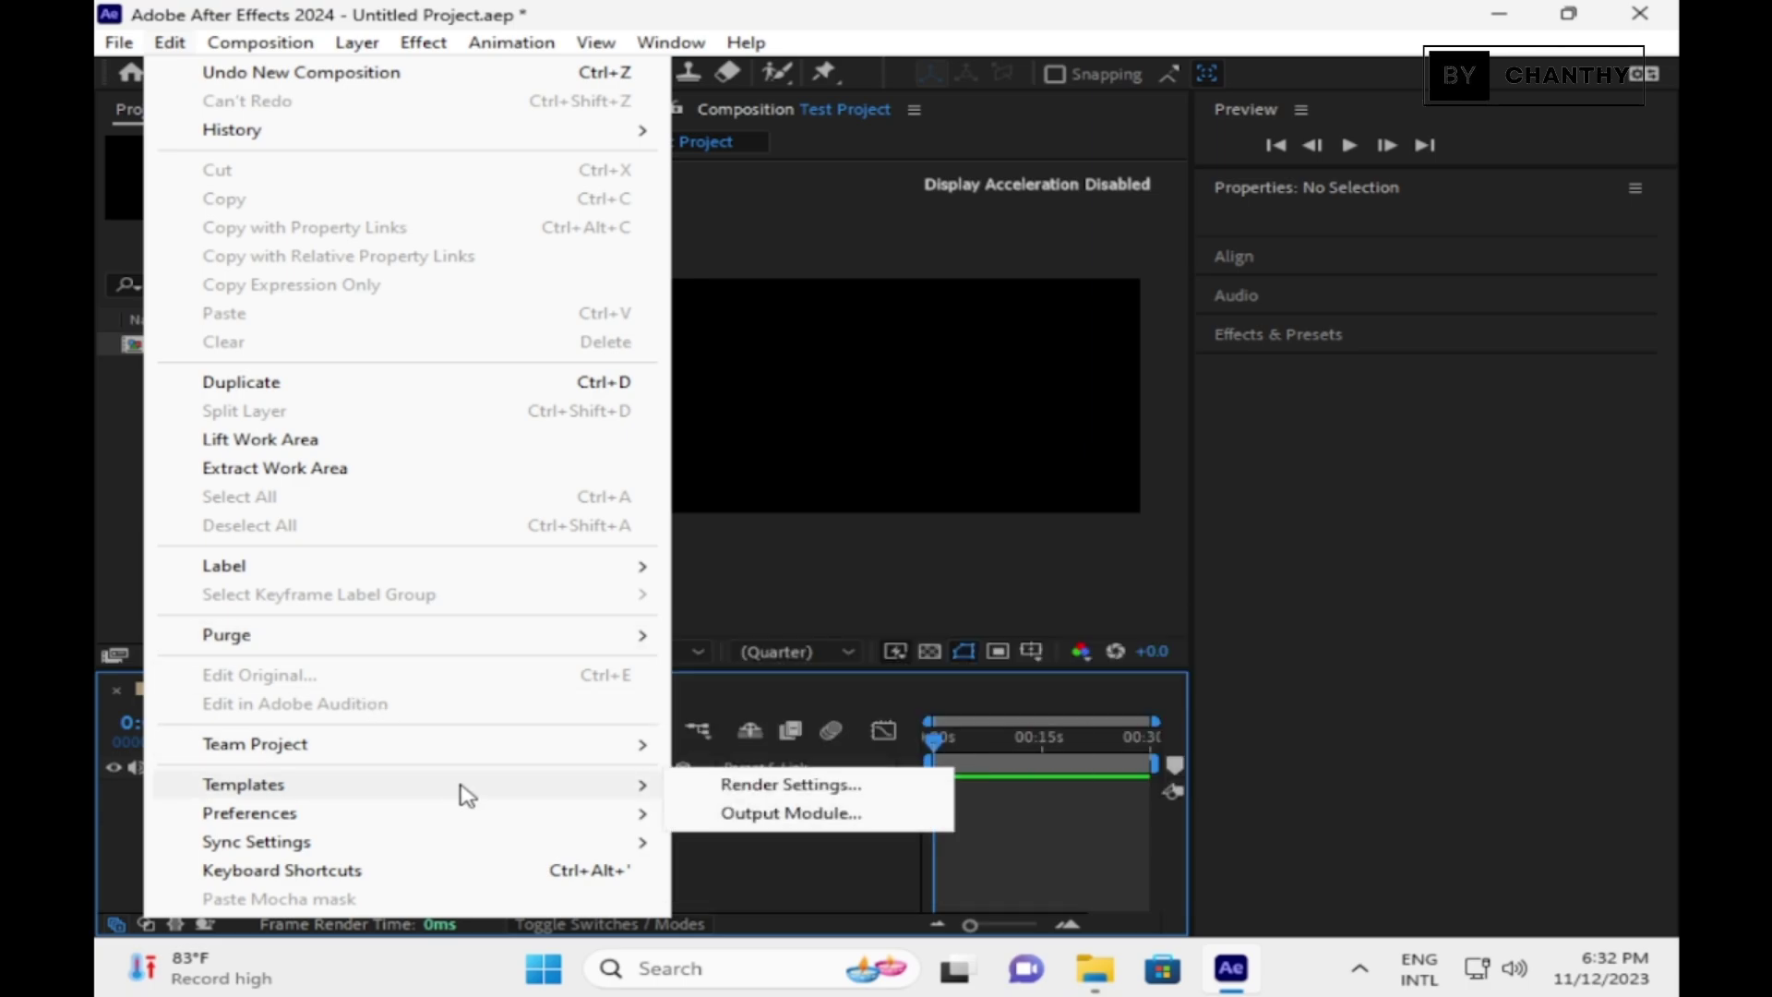
pyautogui.moveTo(463, 828)
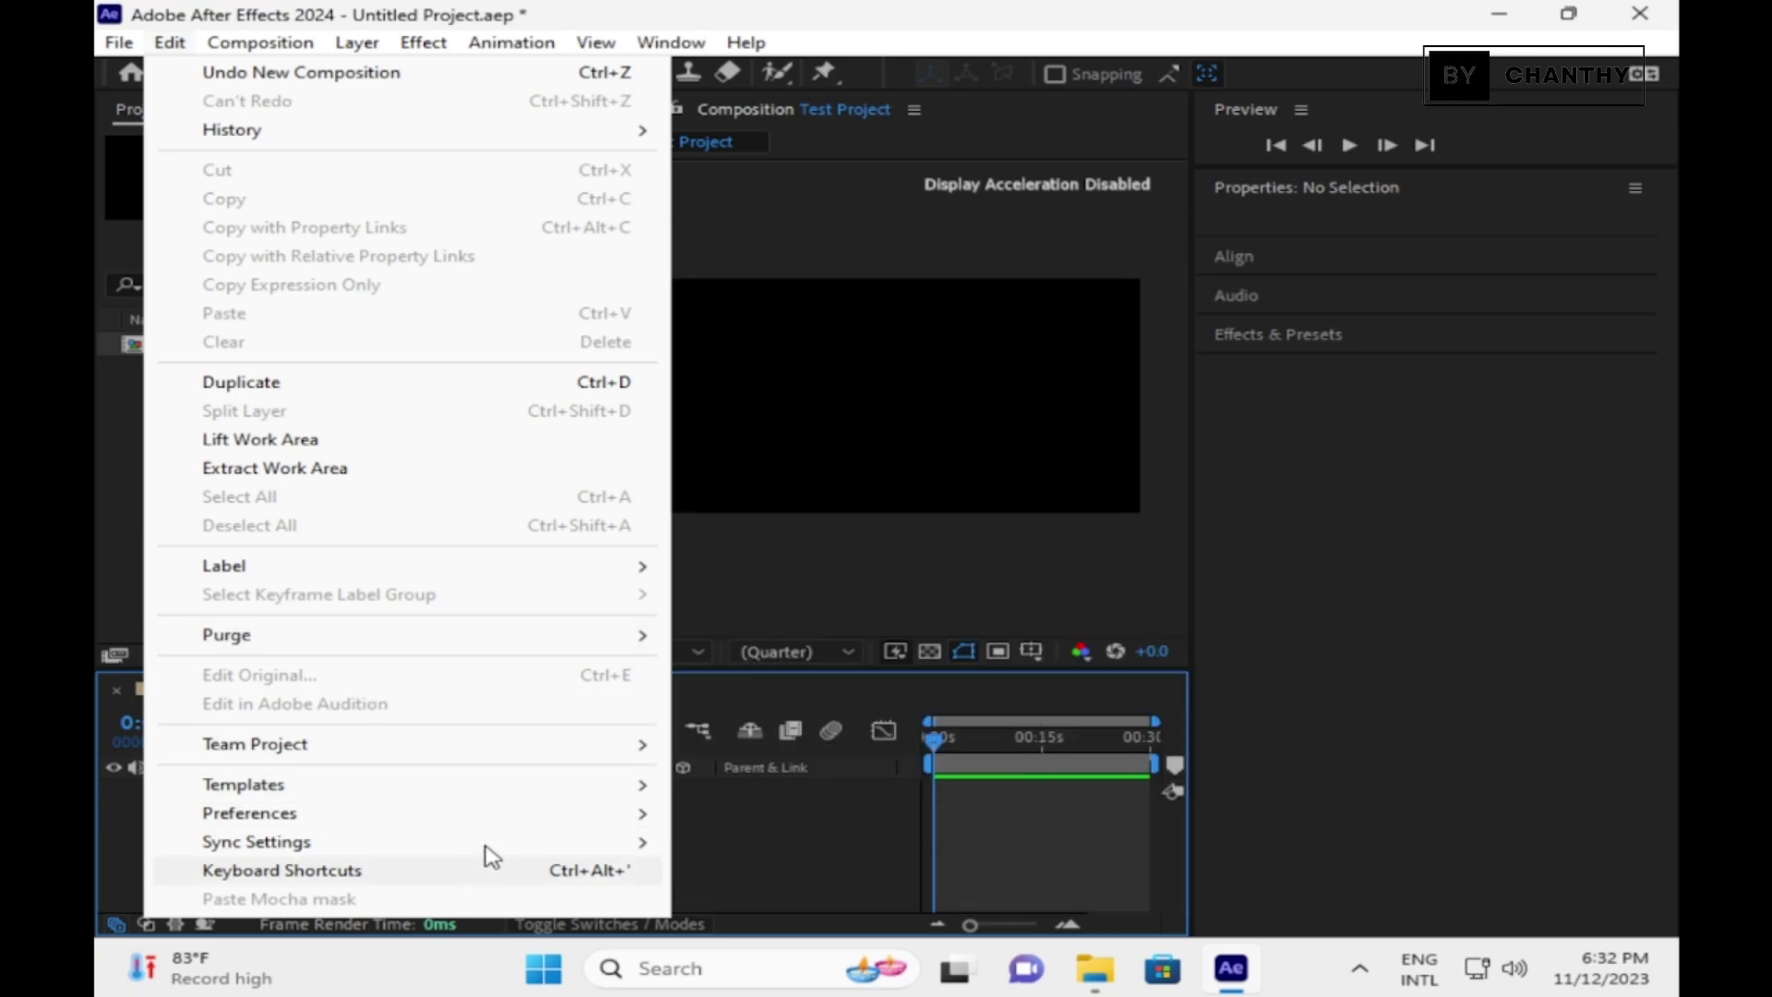
# Look through the composition and layer commands, including preview, frame saving, responsive design, reveal and camera options
pyautogui.moveTo(249, 43)
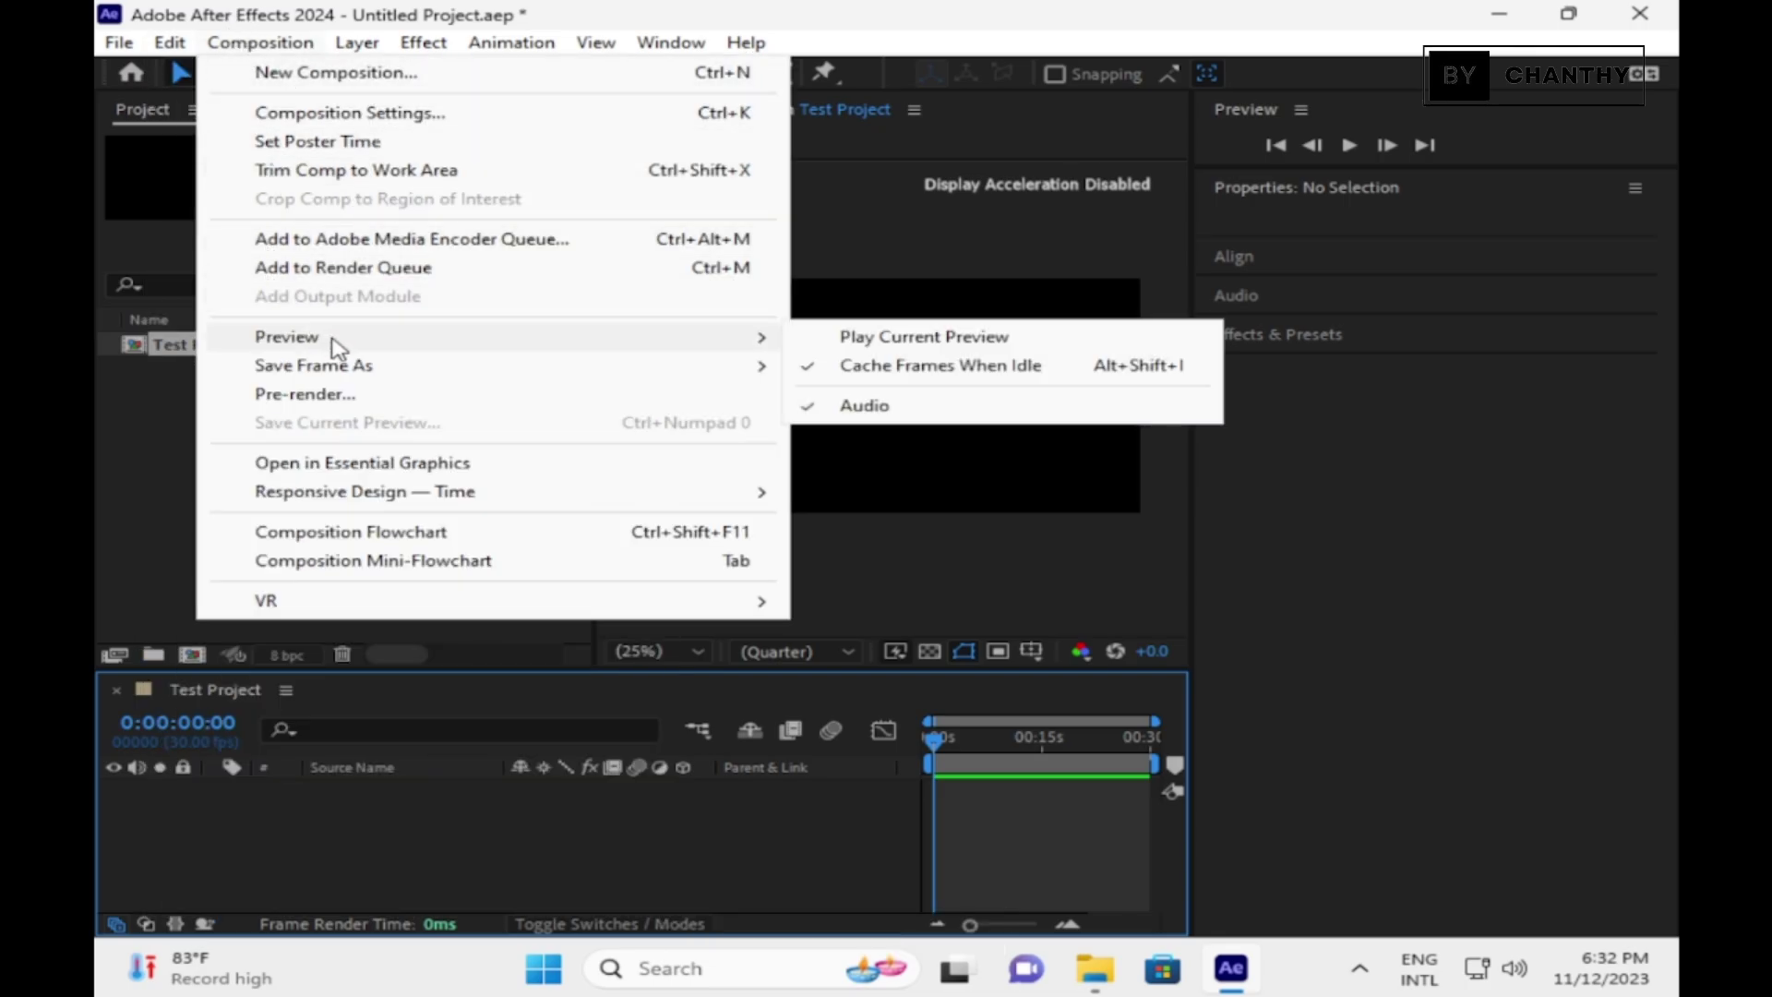
pyautogui.moveTo(343, 371)
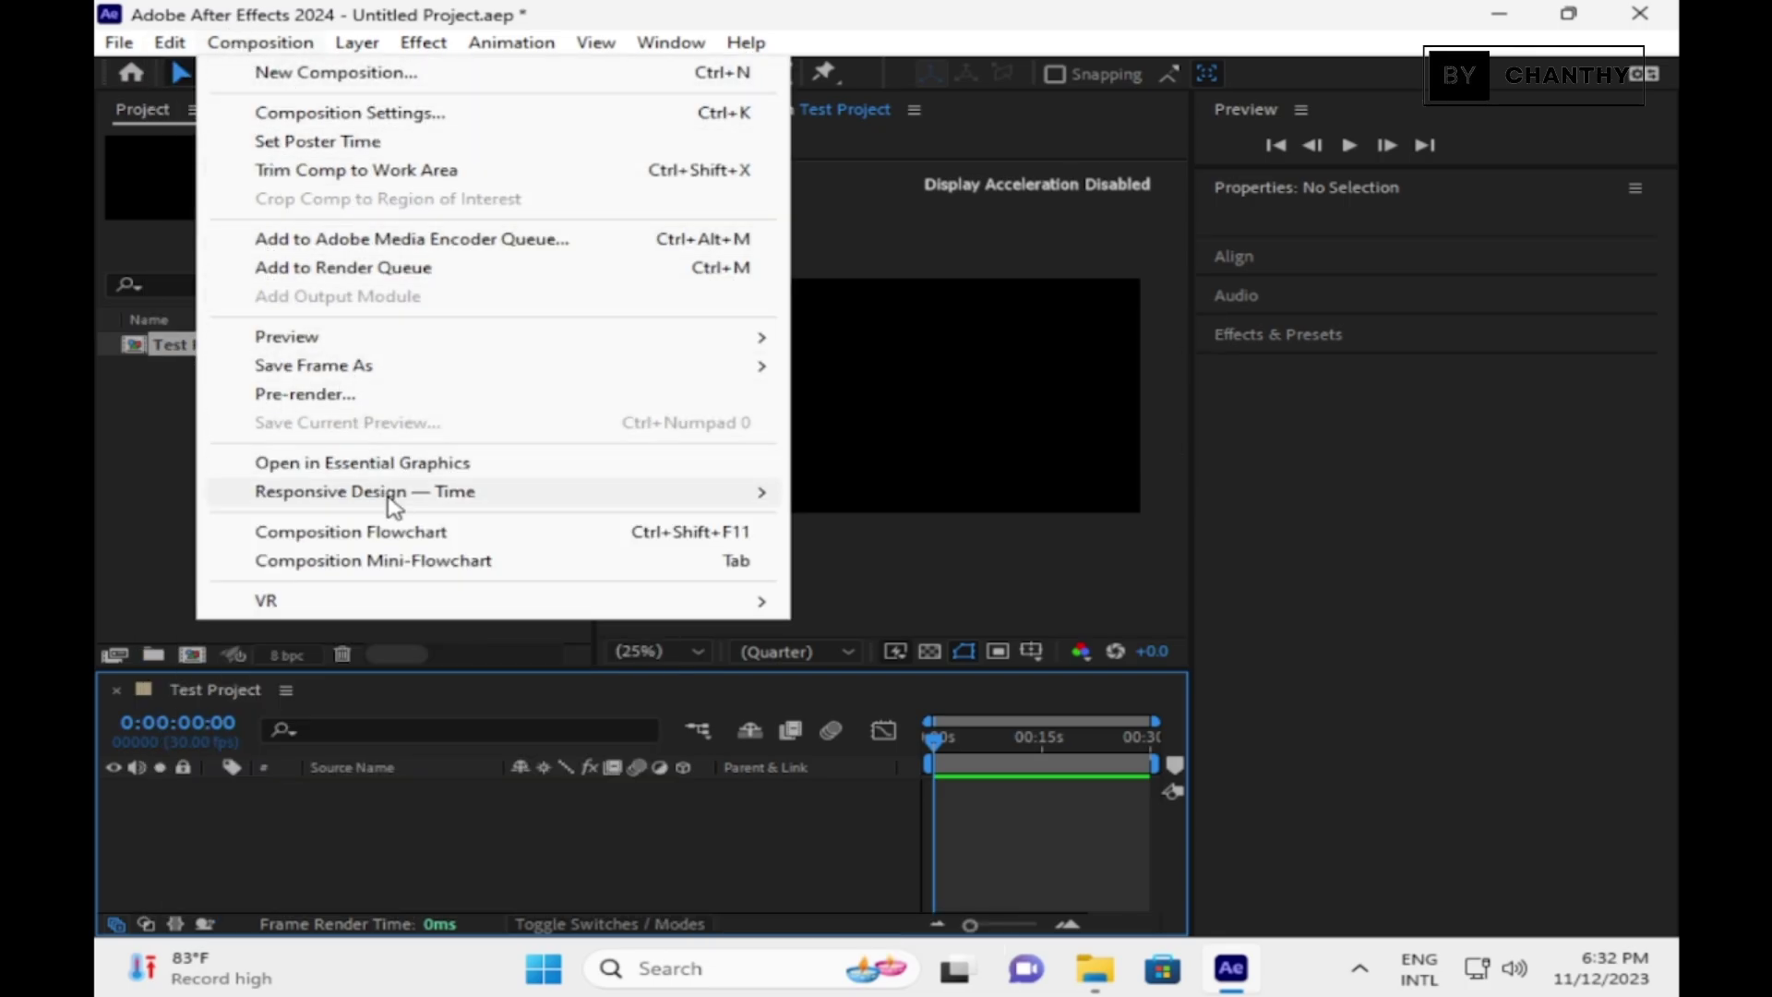
pyautogui.moveTo(384, 601)
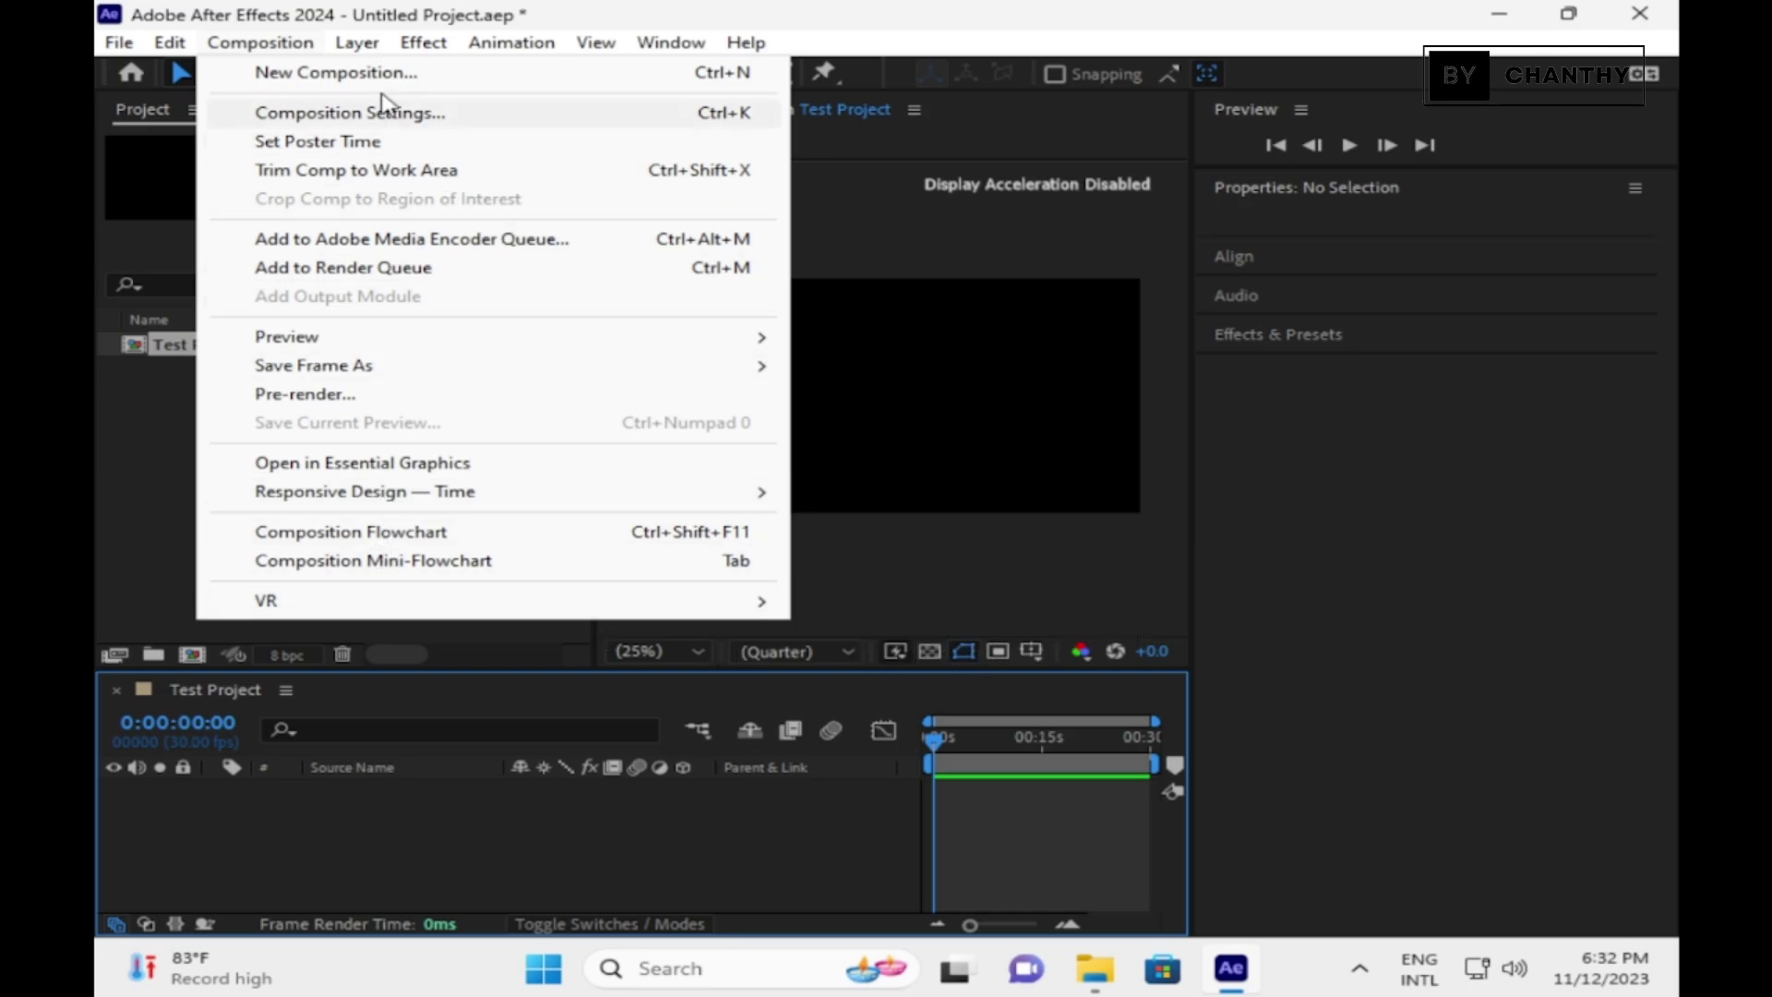
pyautogui.moveTo(353, 49)
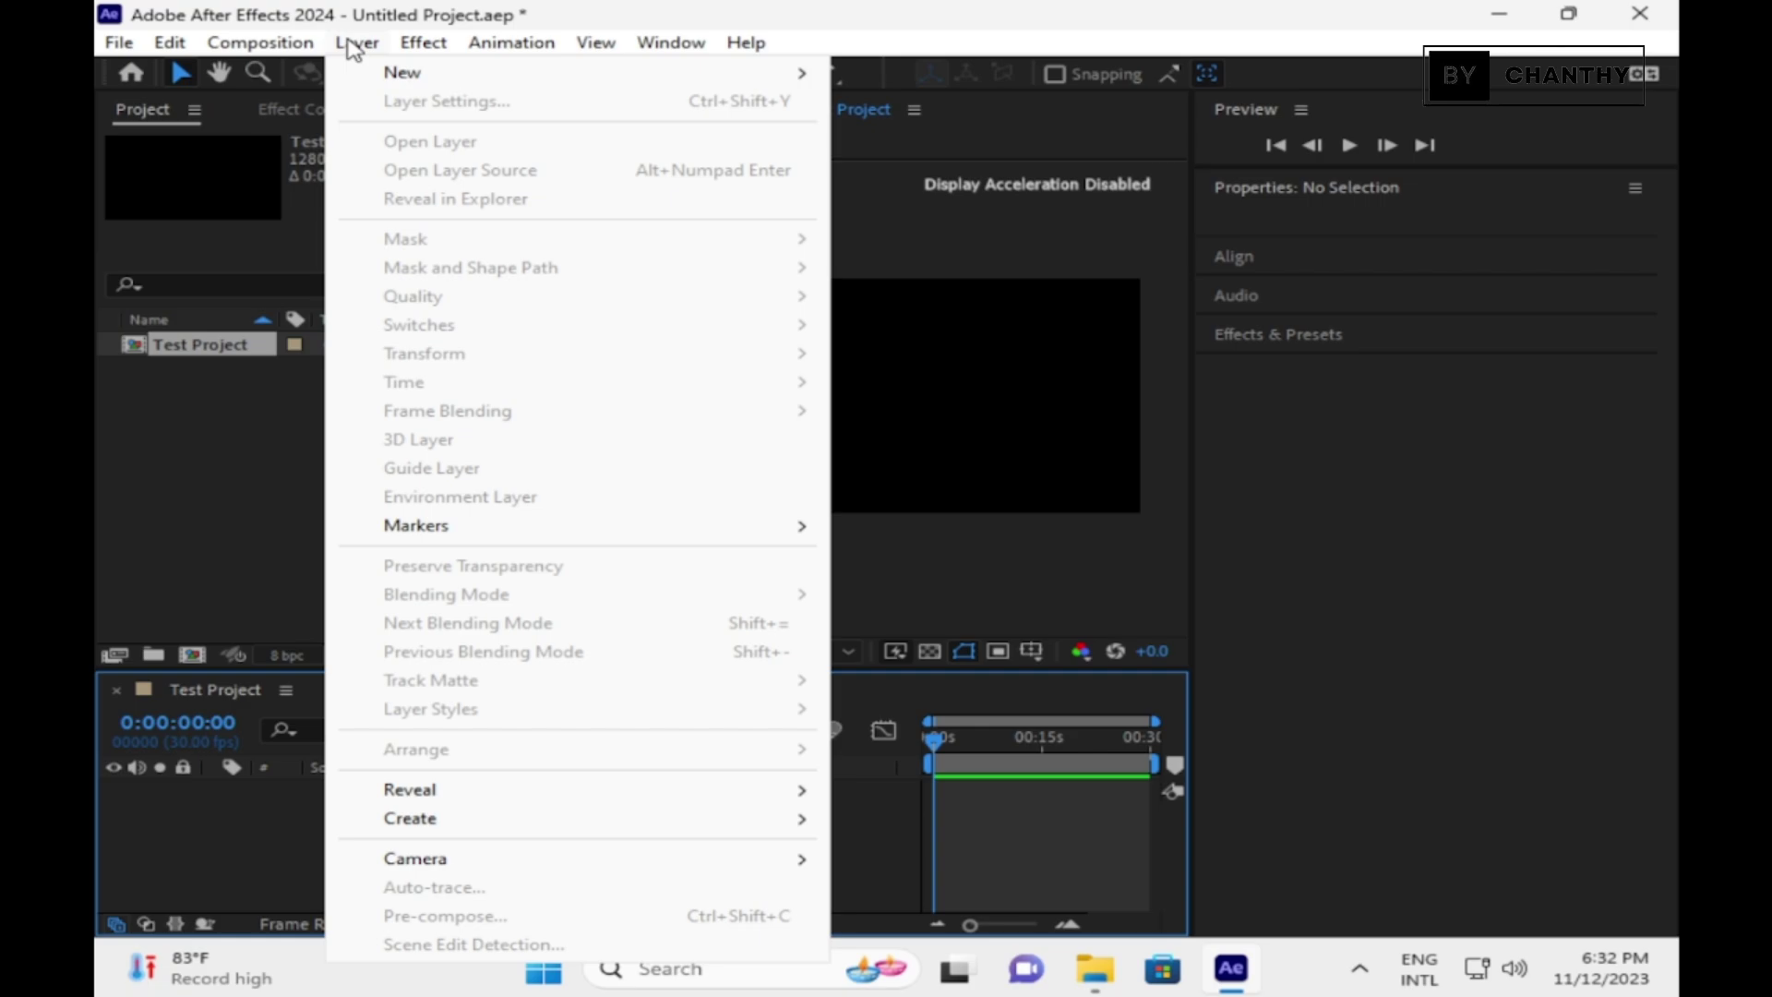
pyautogui.moveTo(402, 78)
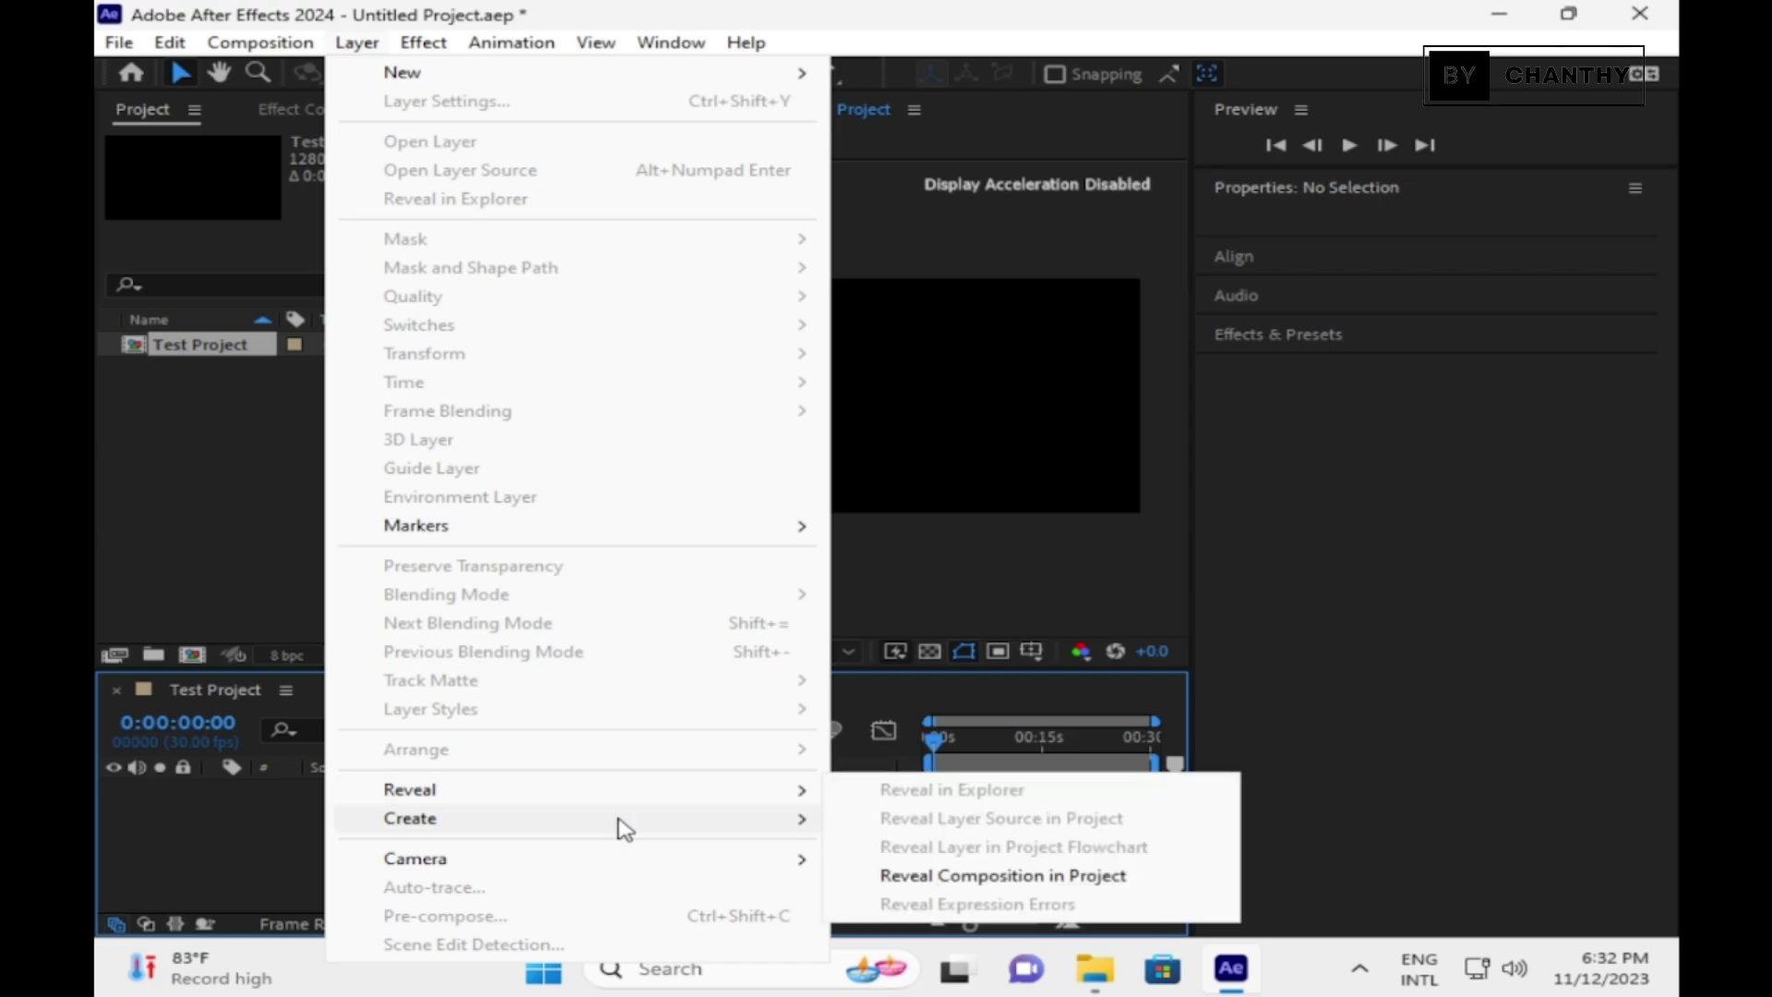
pyautogui.moveTo(623, 827)
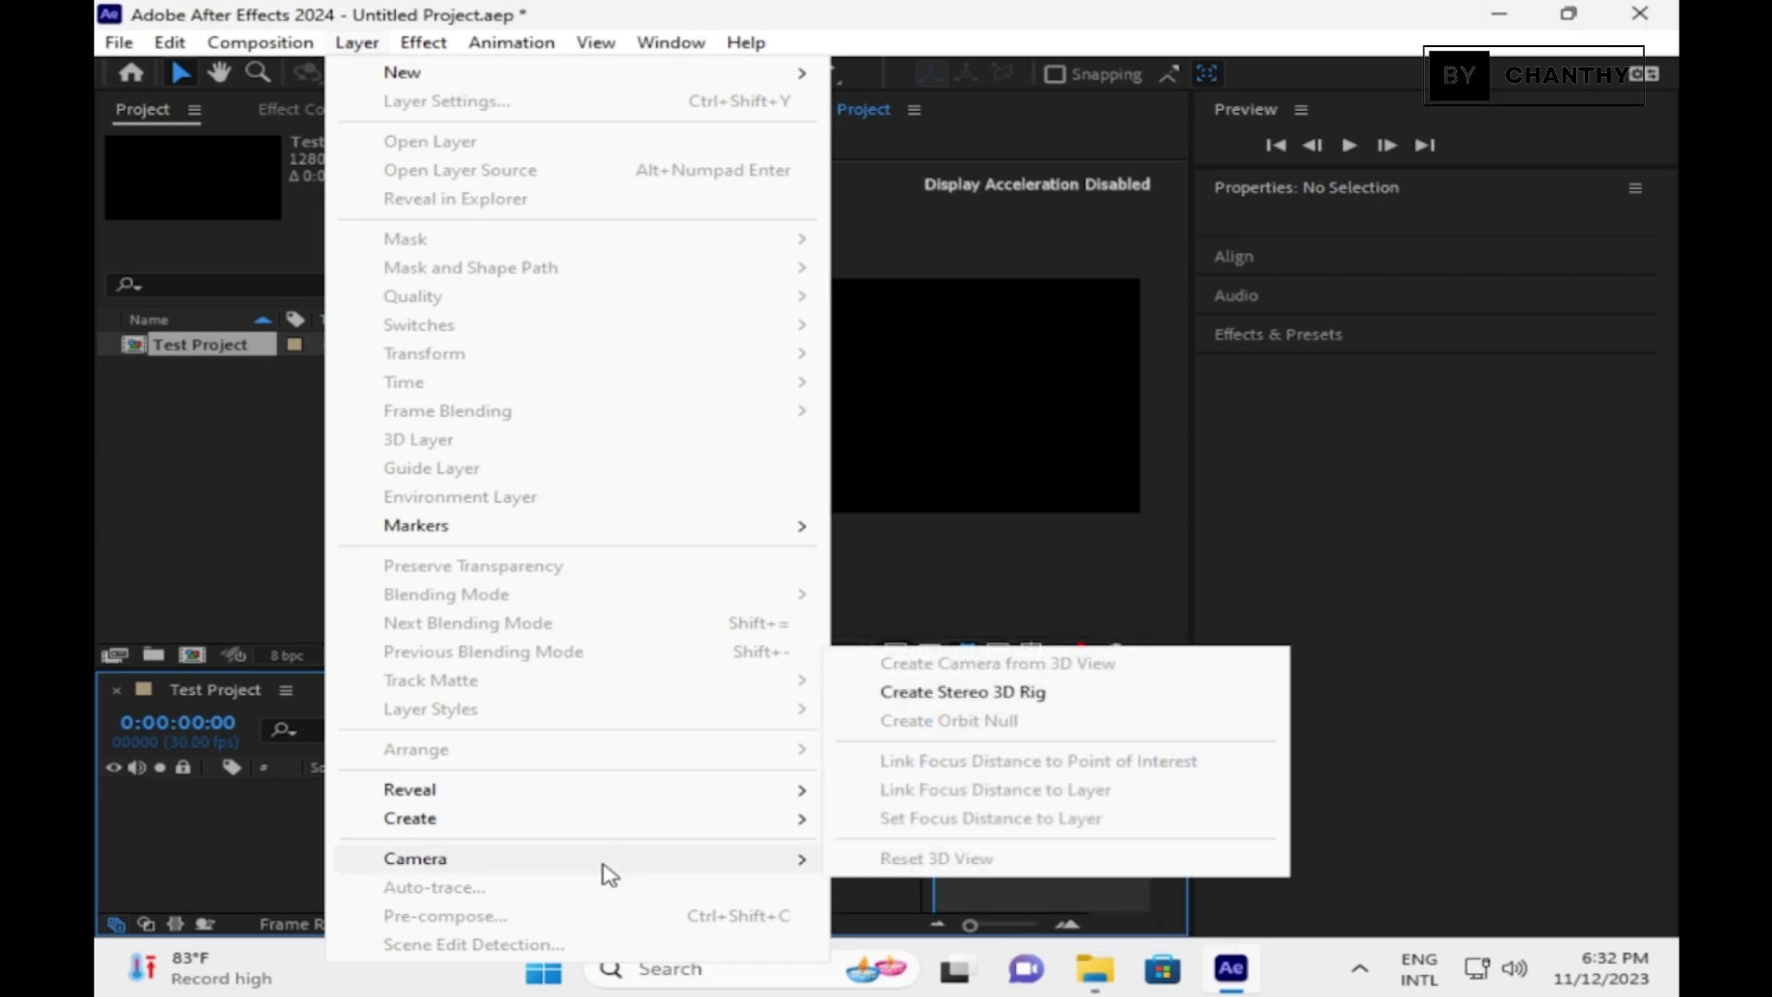
# Look through the effect, animation and view commands, including Keyframe Assistant and the view layout options
pyautogui.moveTo(415, 42)
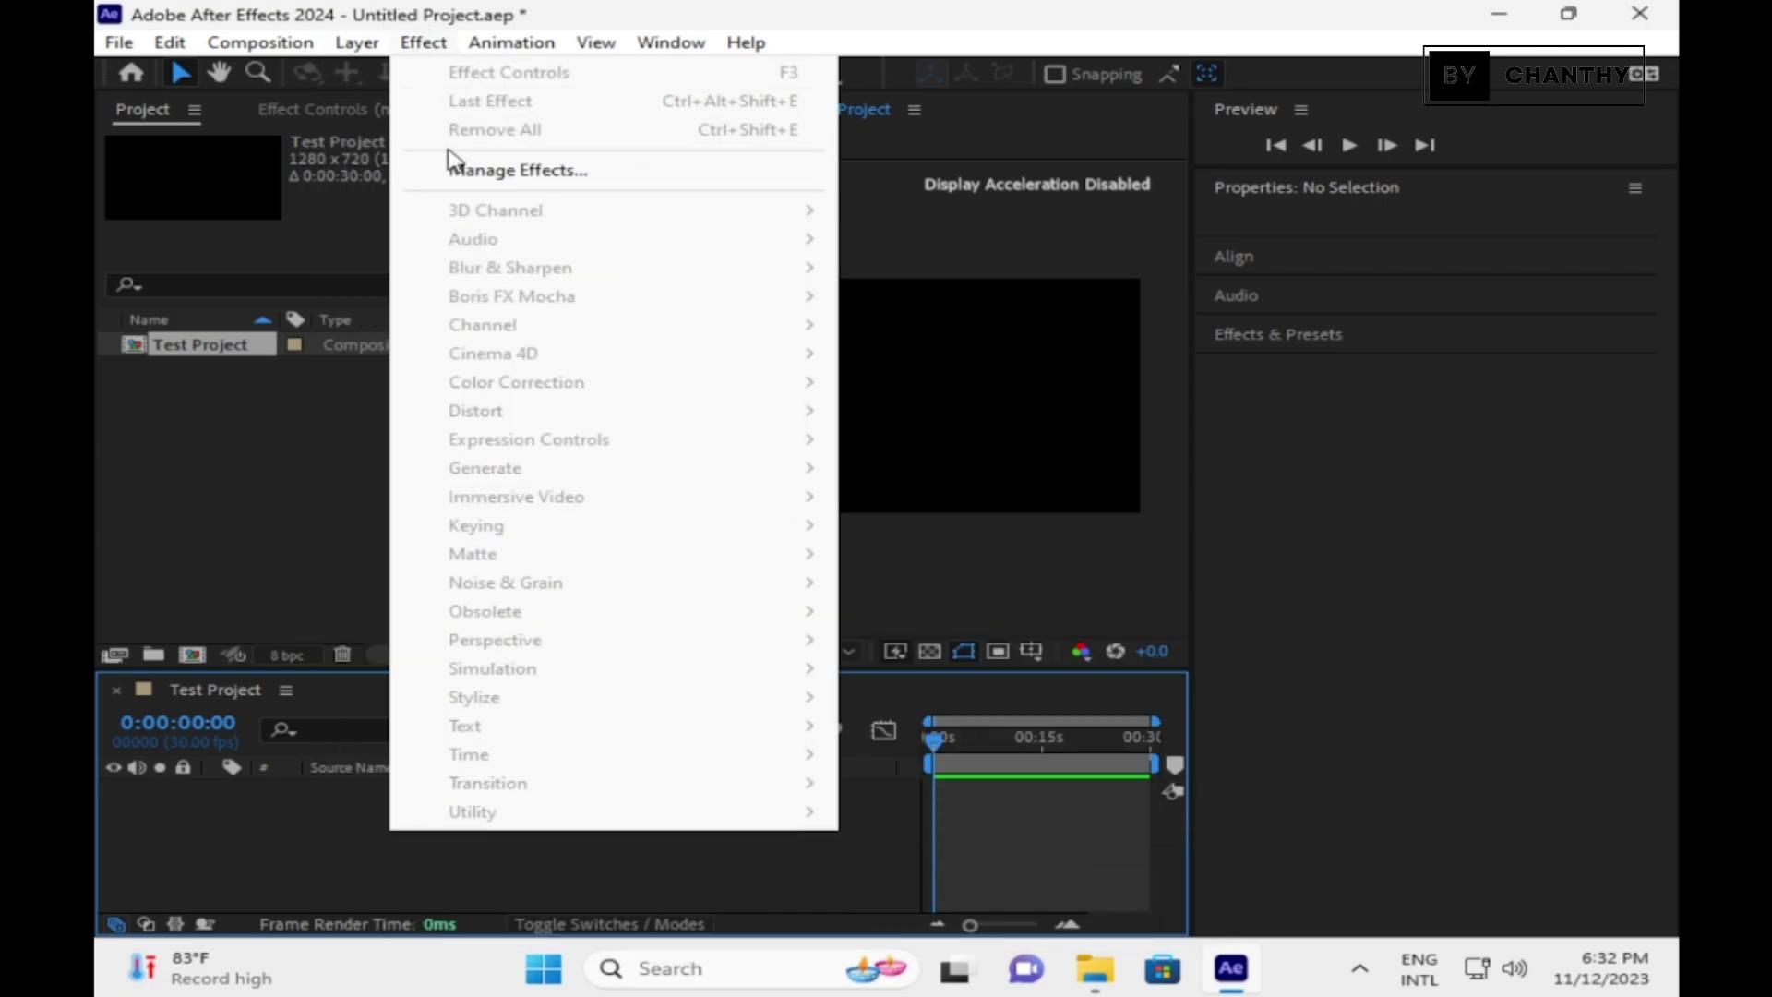
pyautogui.moveTo(512, 44)
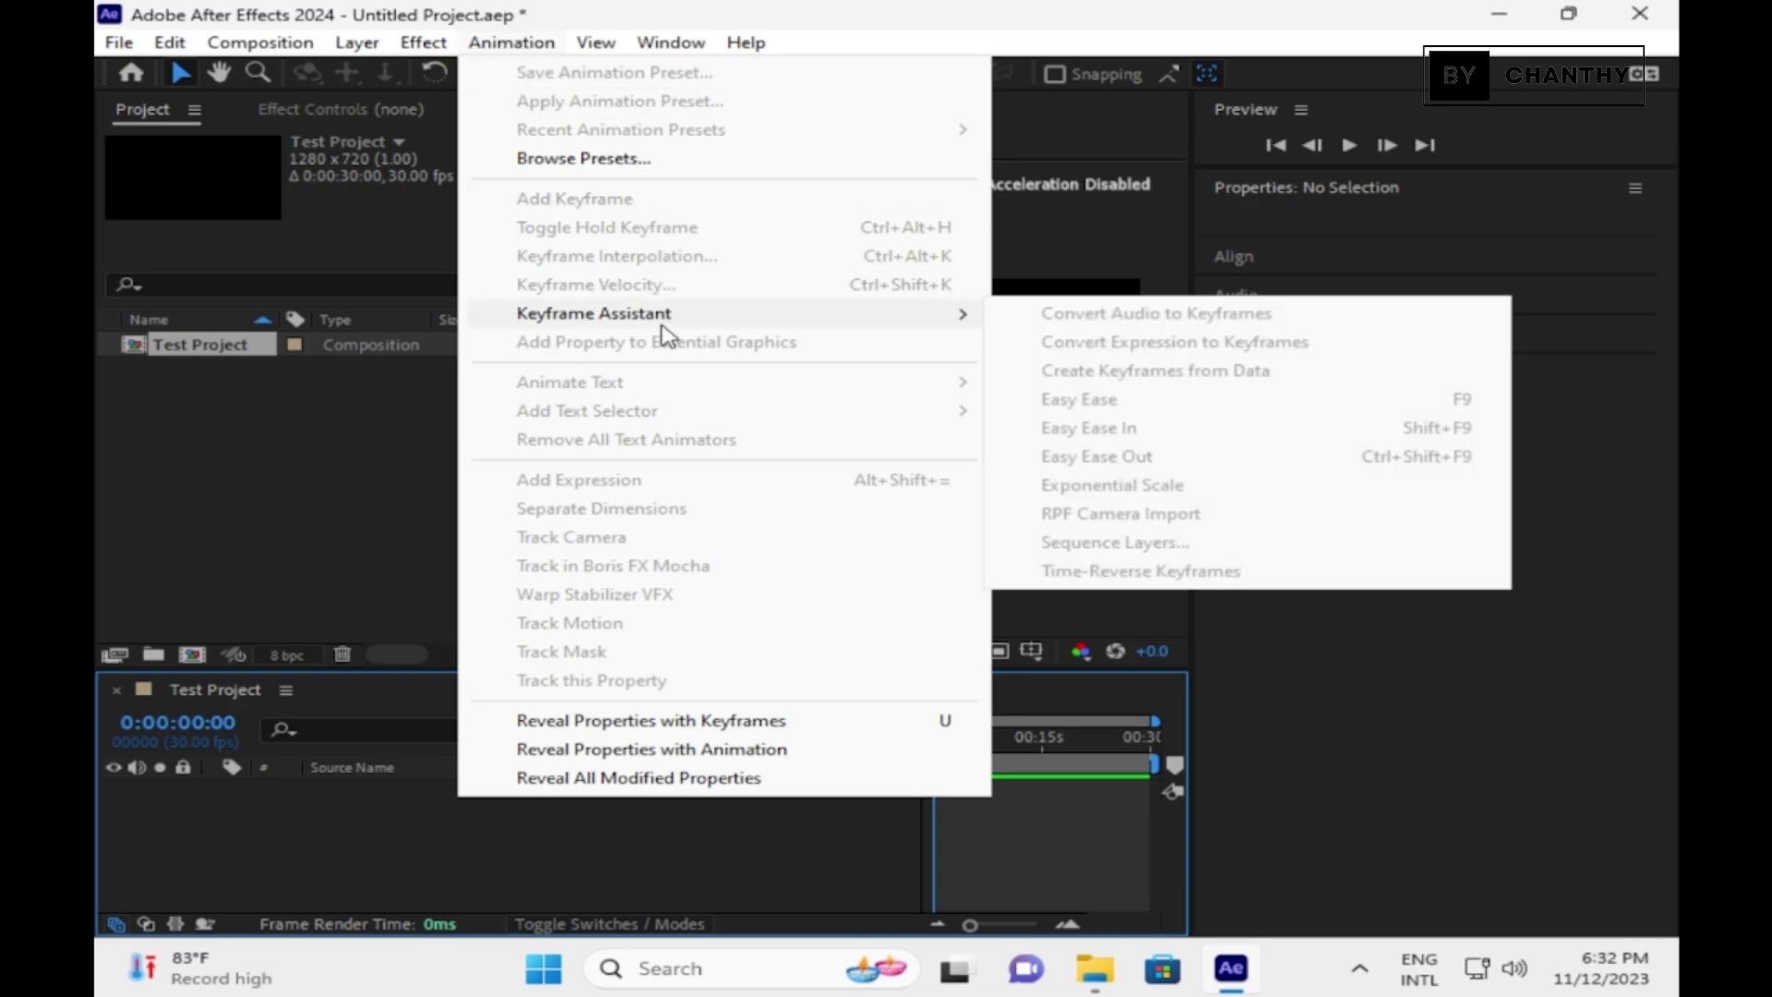
pyautogui.moveTo(587, 48)
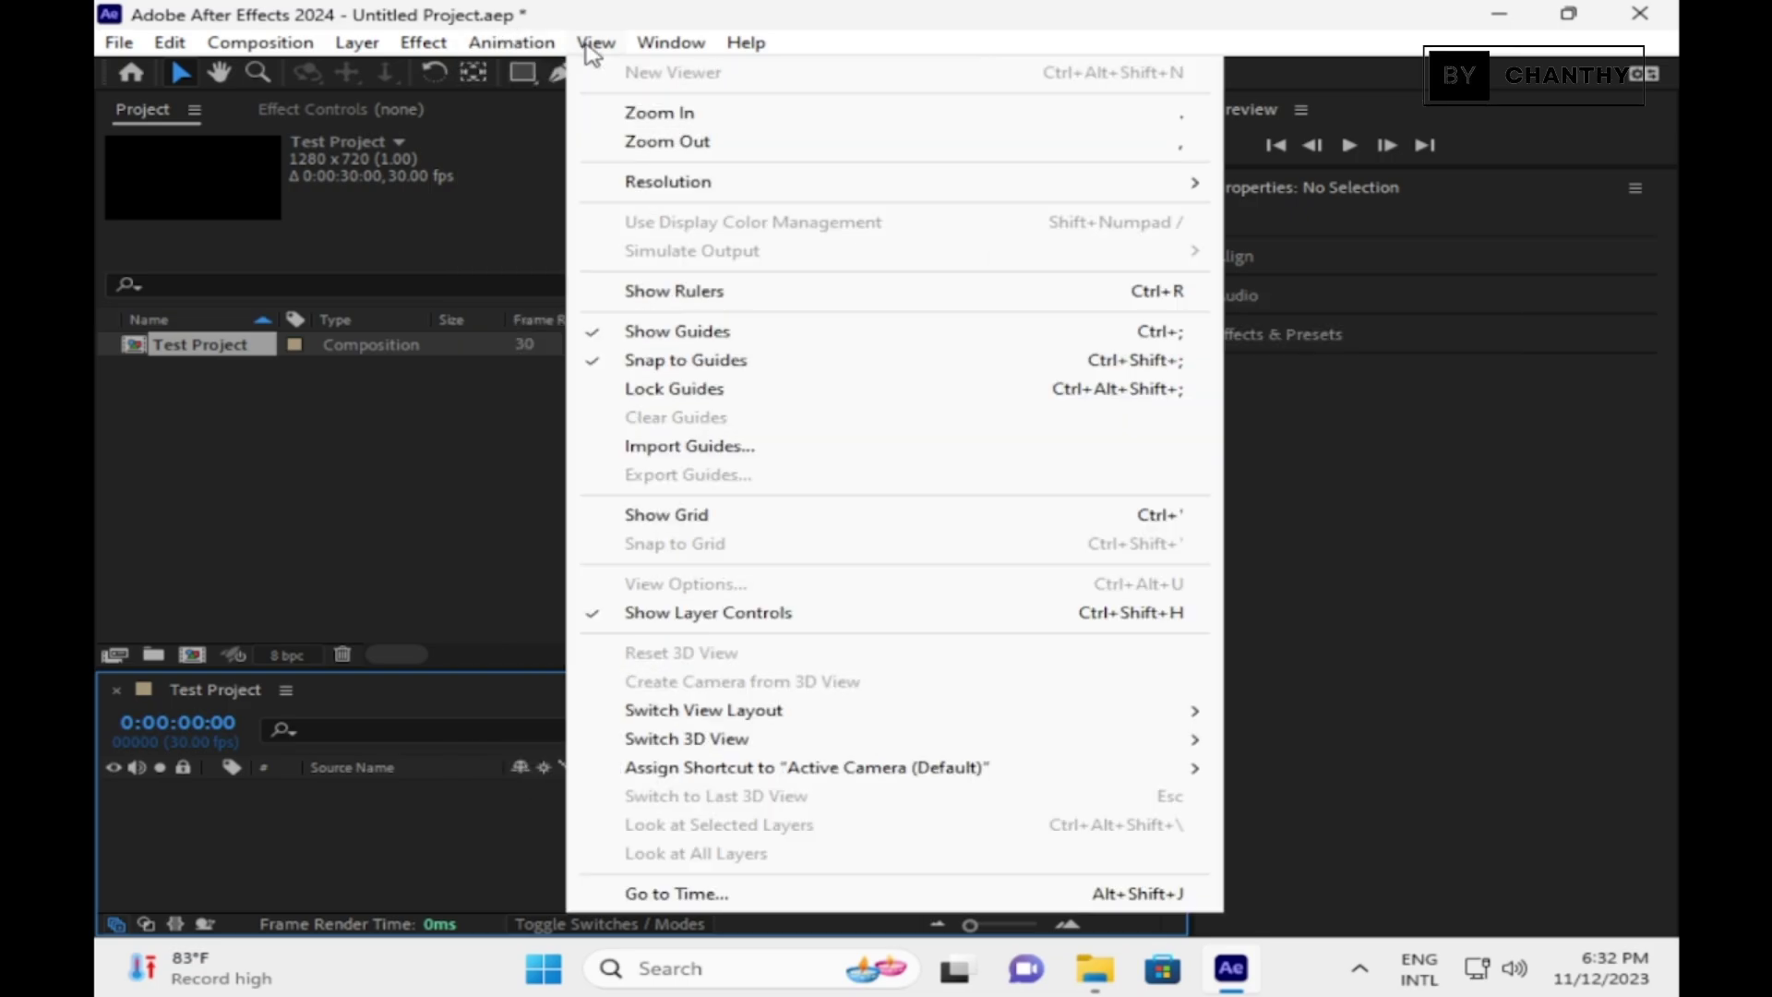
pyautogui.moveTo(609, 191)
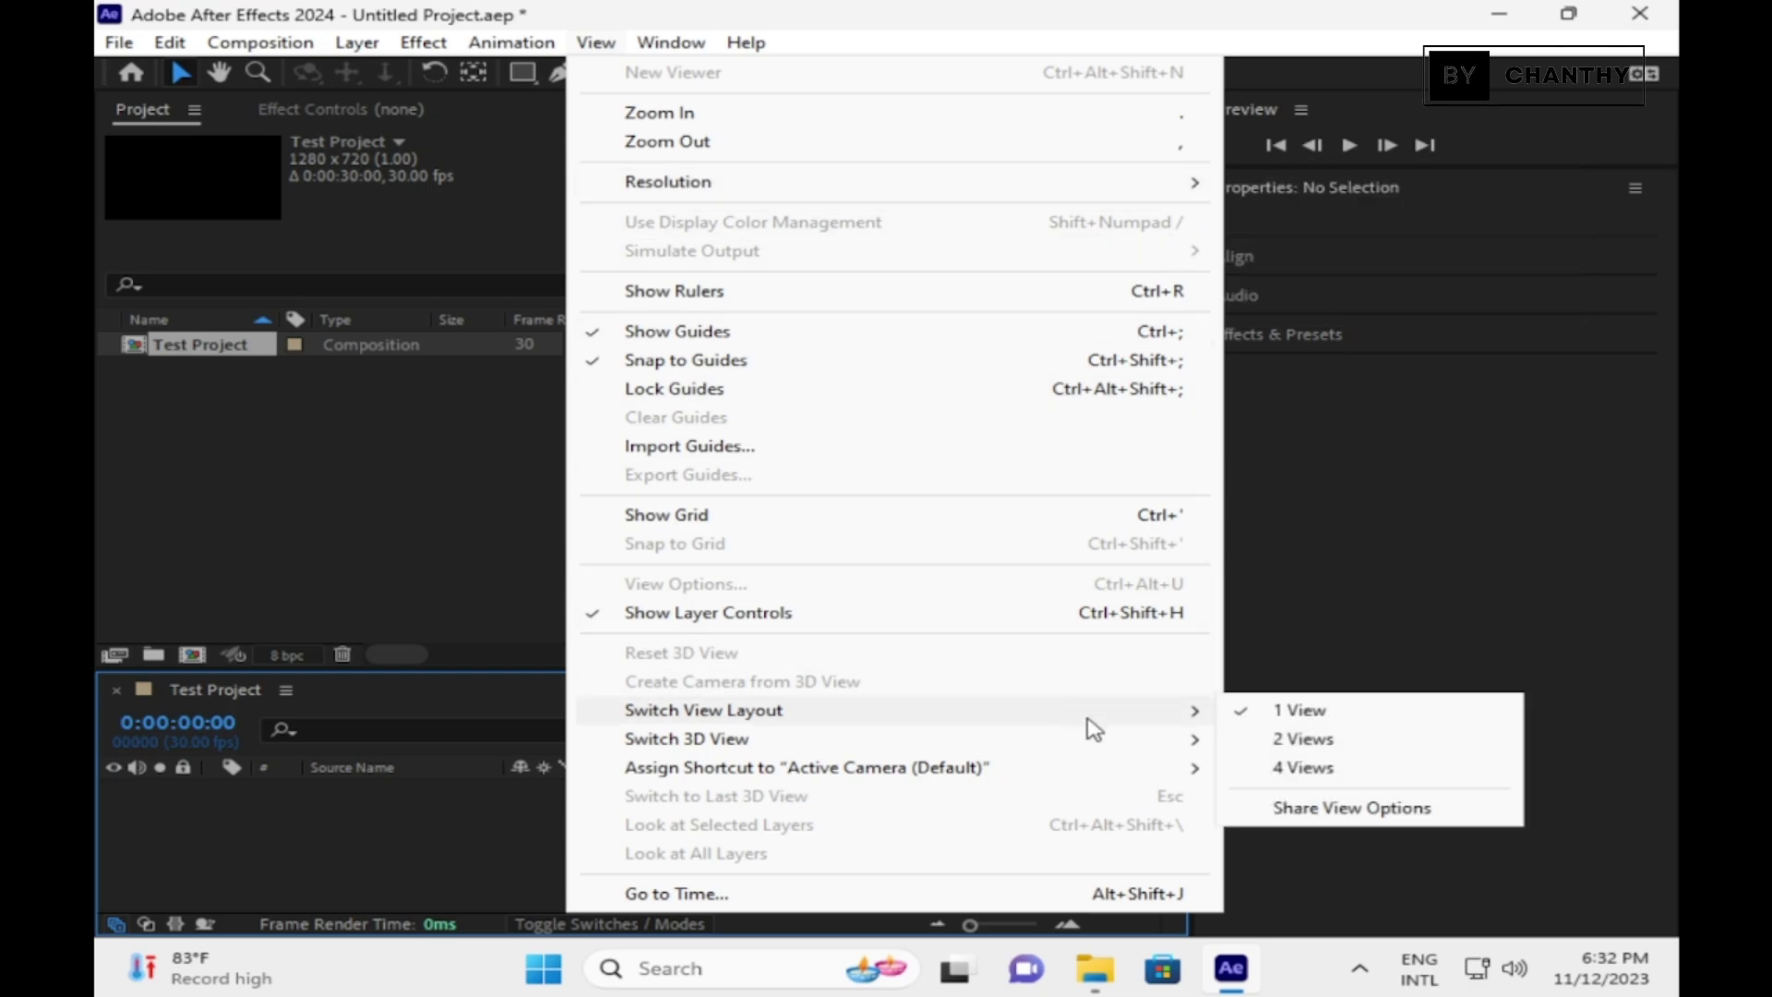
pyautogui.moveTo(1100, 749)
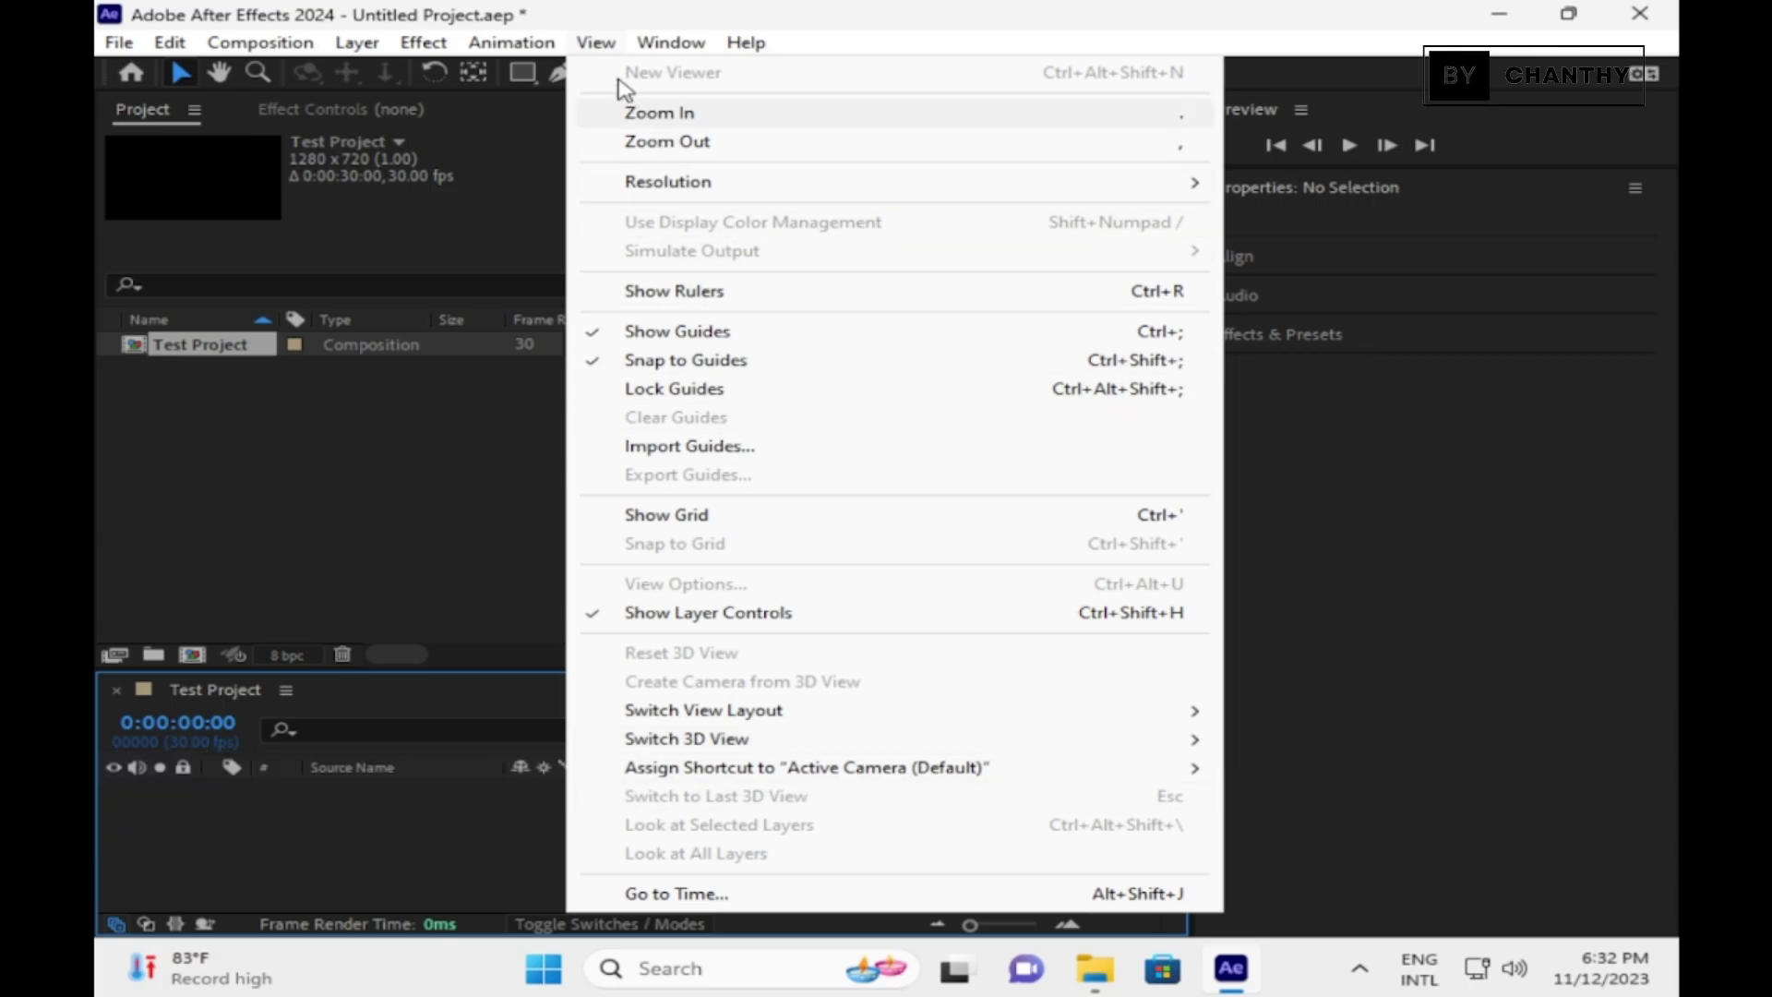
pyautogui.moveTo(664, 47)
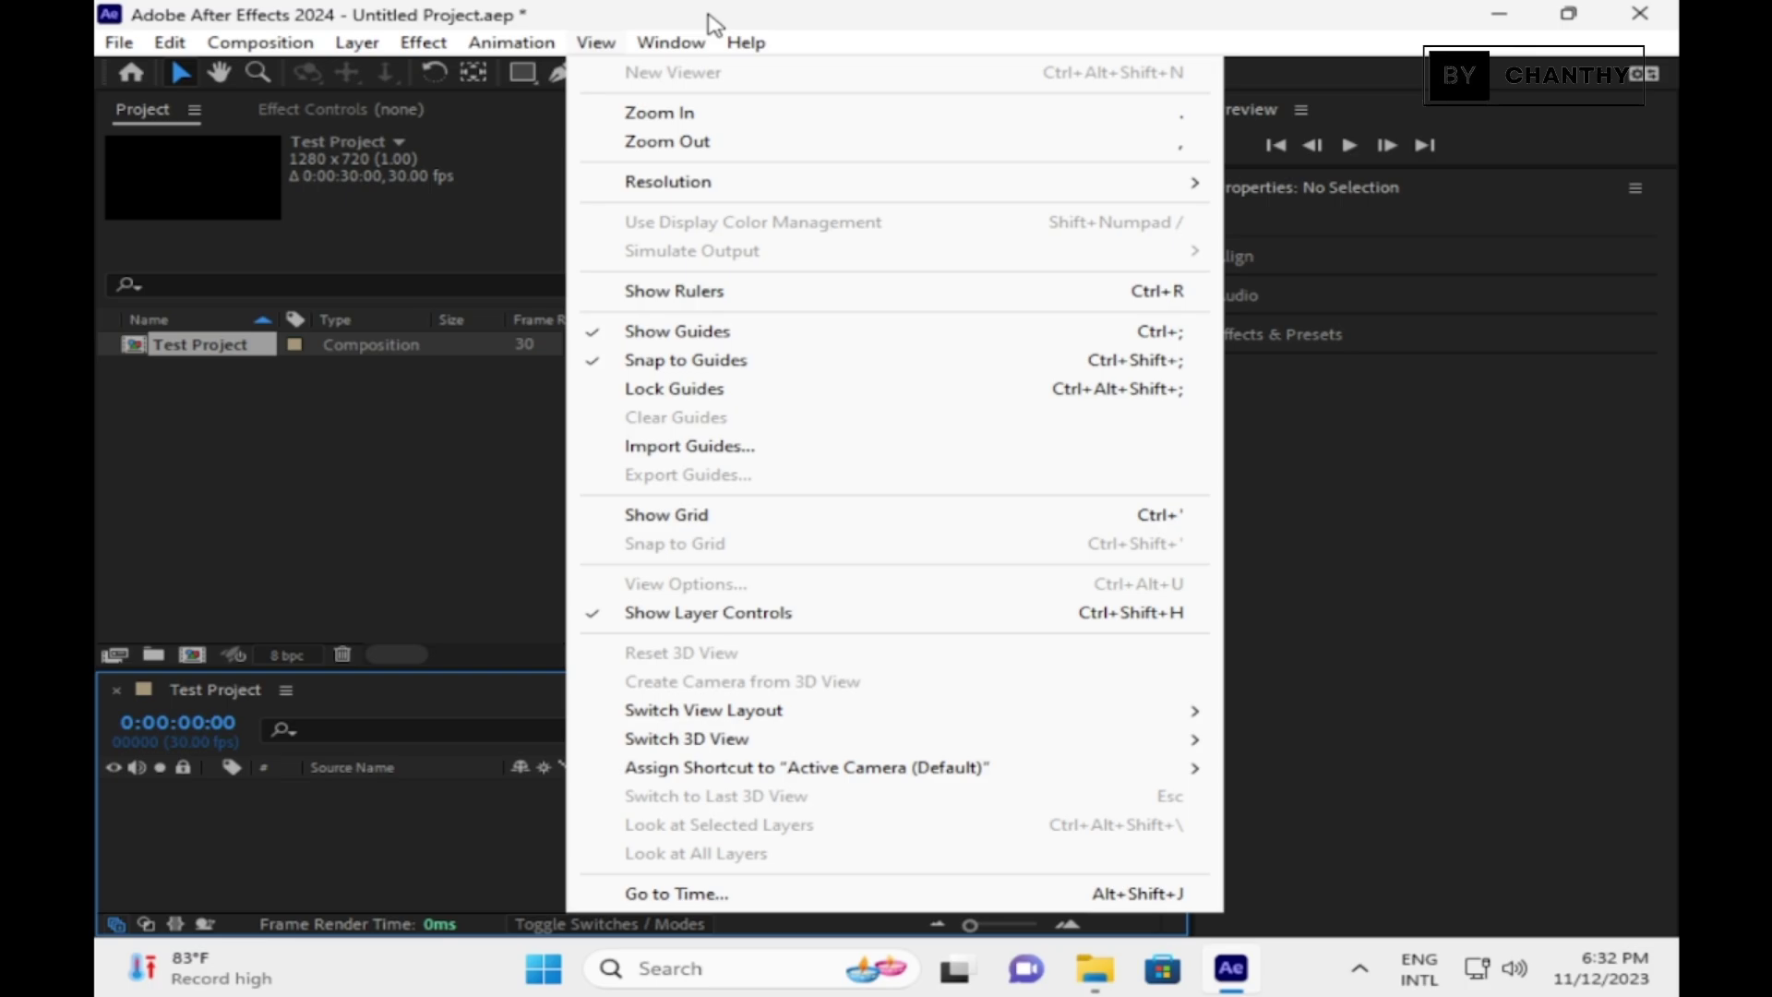
# Check the About After Effects information and dismiss it
pyautogui.moveTo(750, 58)
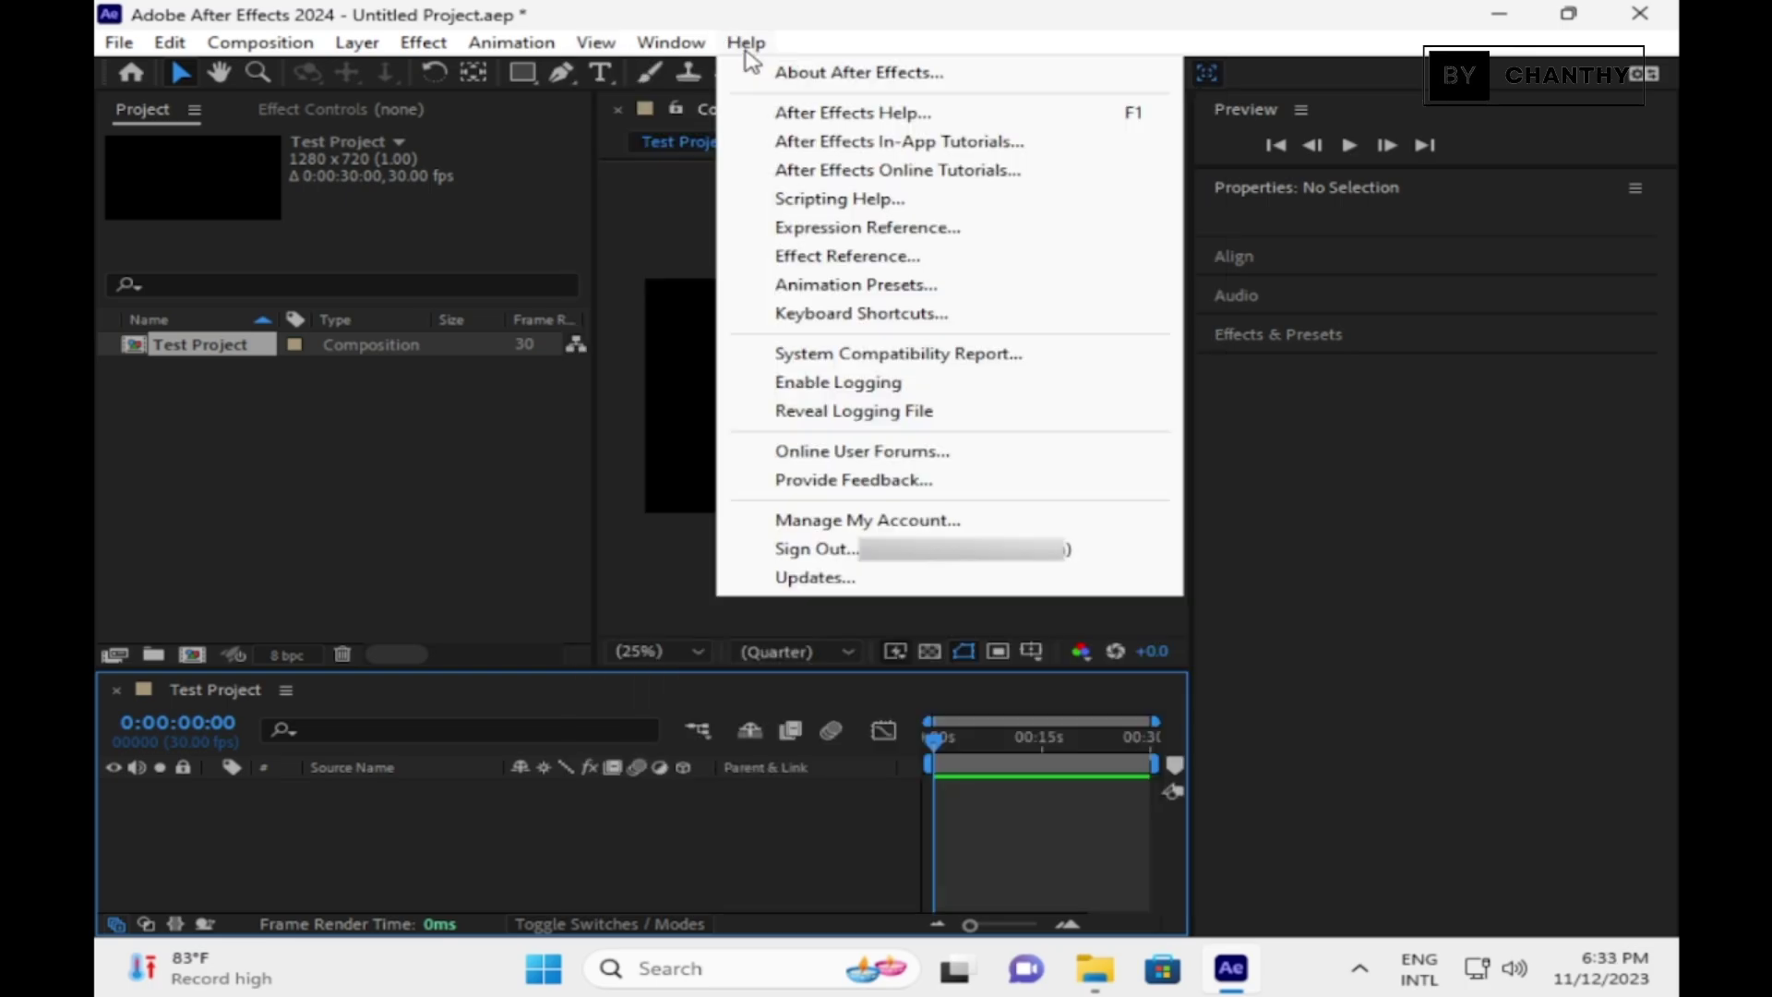
pyautogui.click(866, 74)
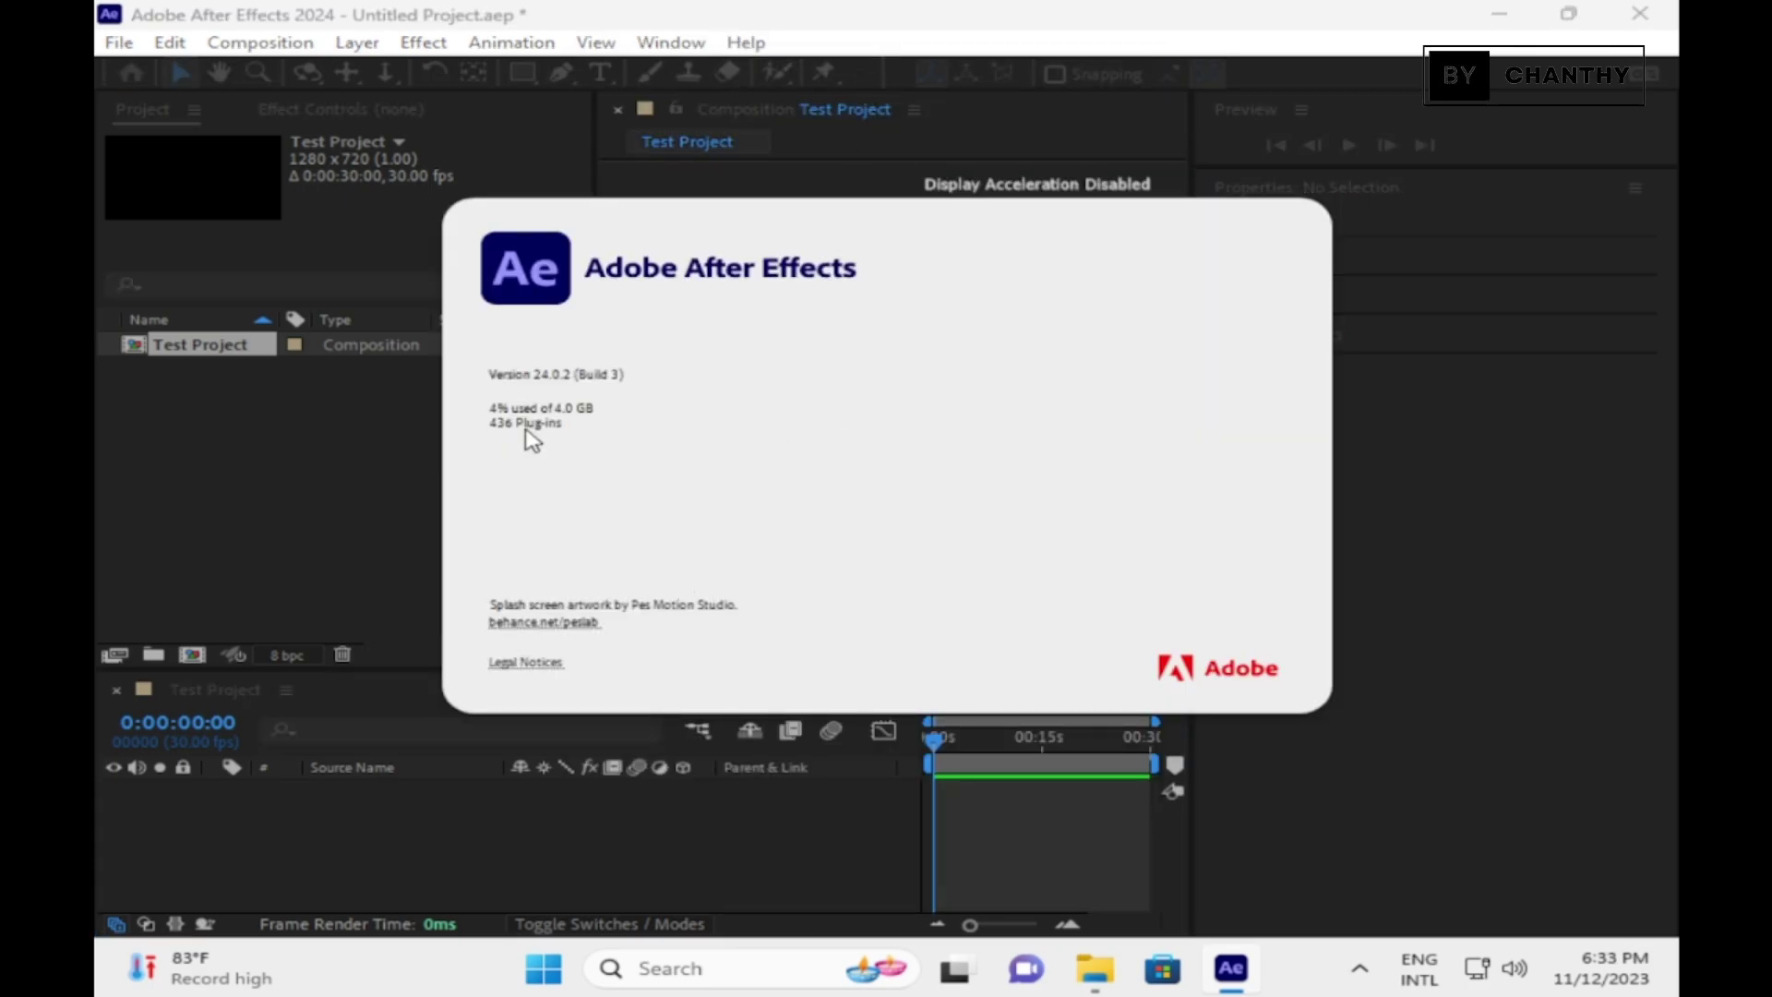
pyautogui.click(1036, 459)
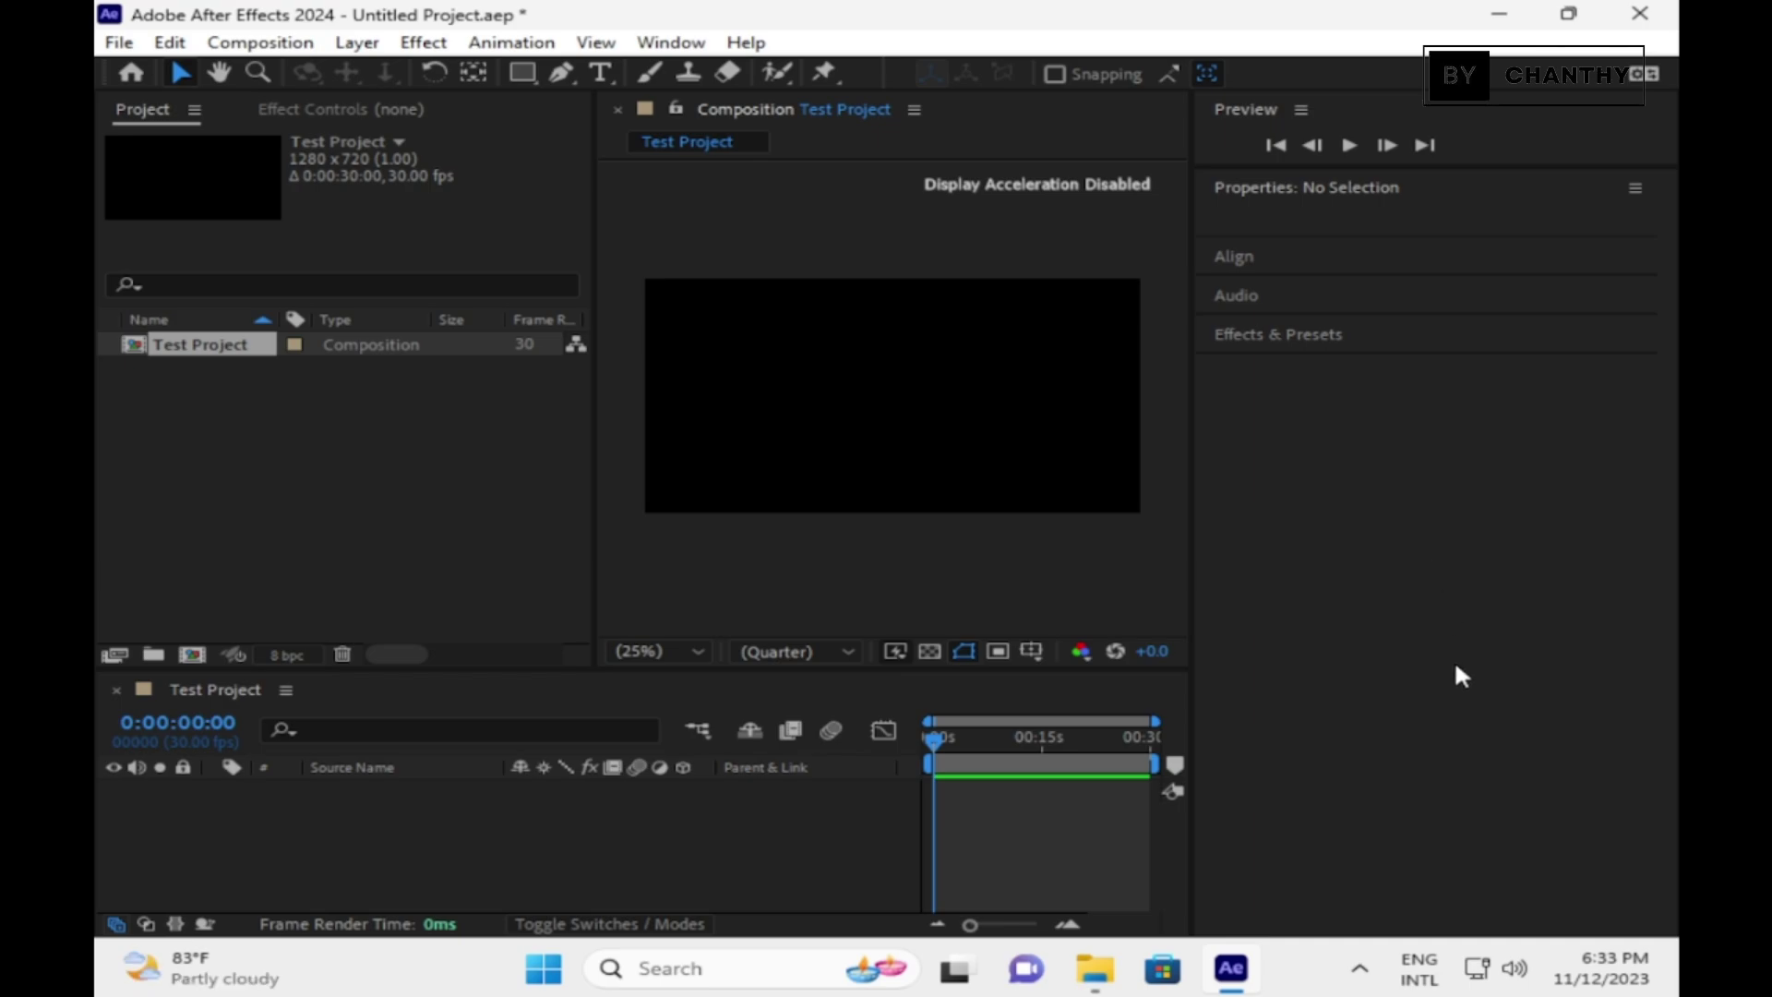
# Examine the panel group and column options of the Project panel and the options of the Effect Controls panel
pyautogui.click(189, 111)
pyautogui.moveTo(345, 210)
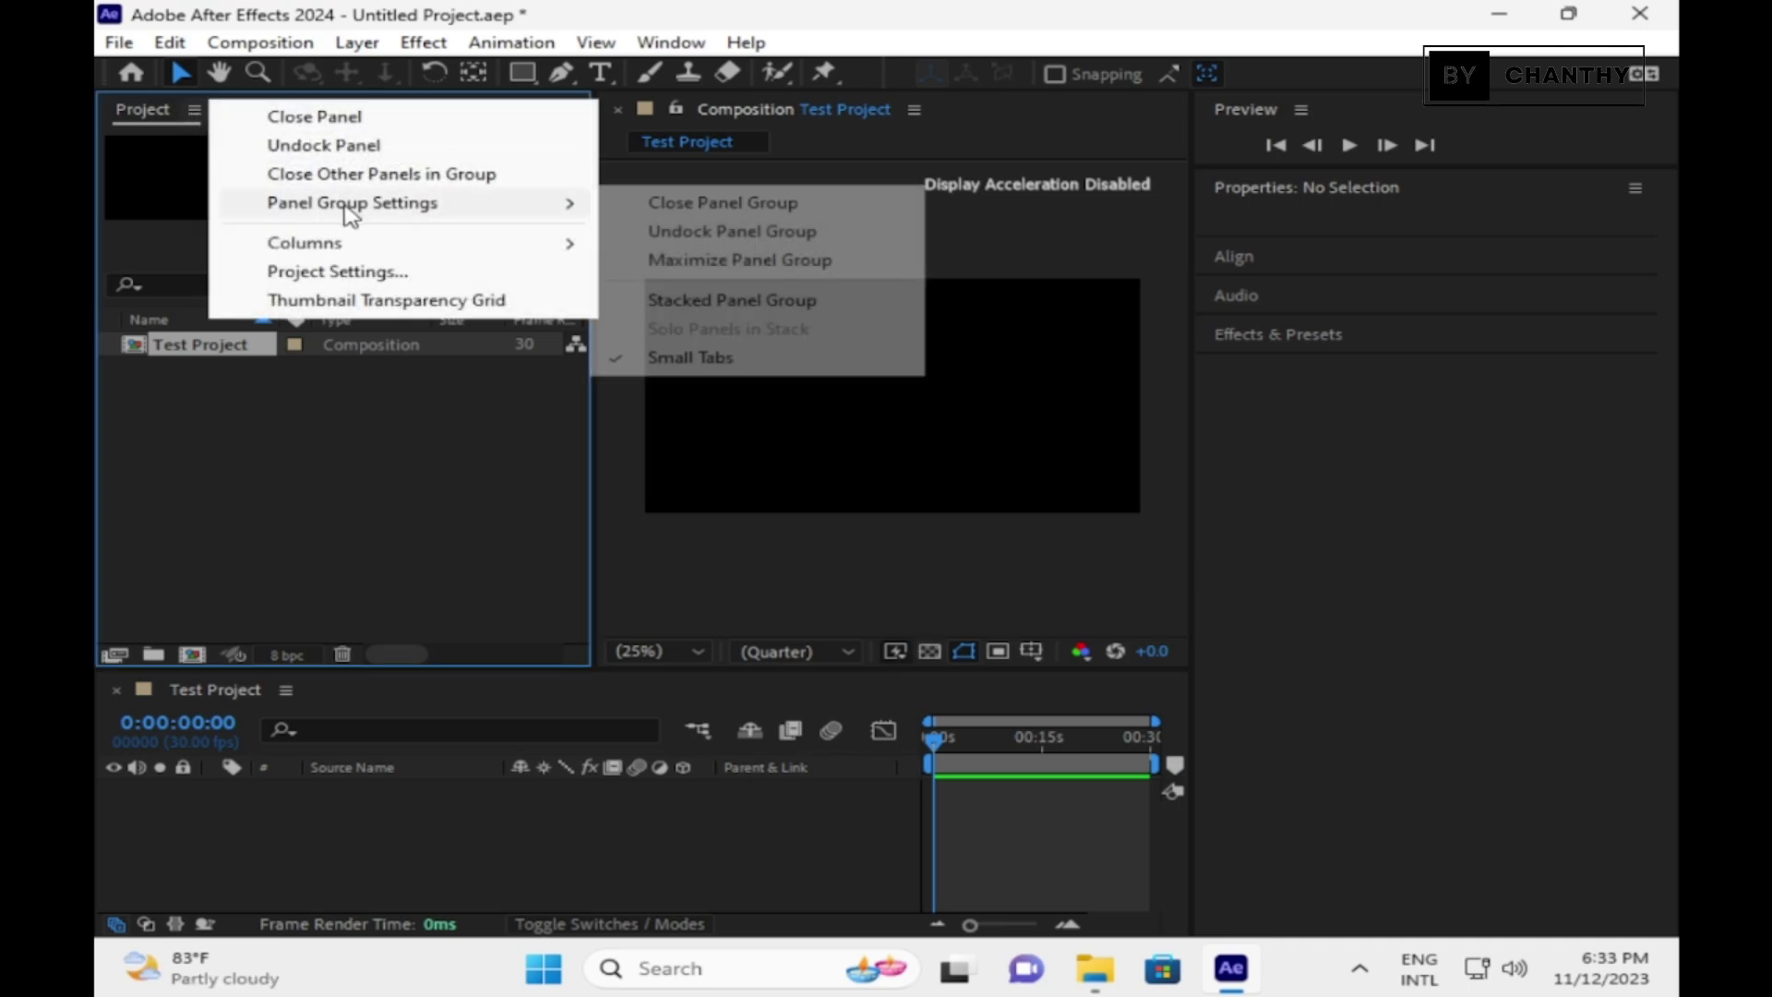
pyautogui.moveTo(487, 257)
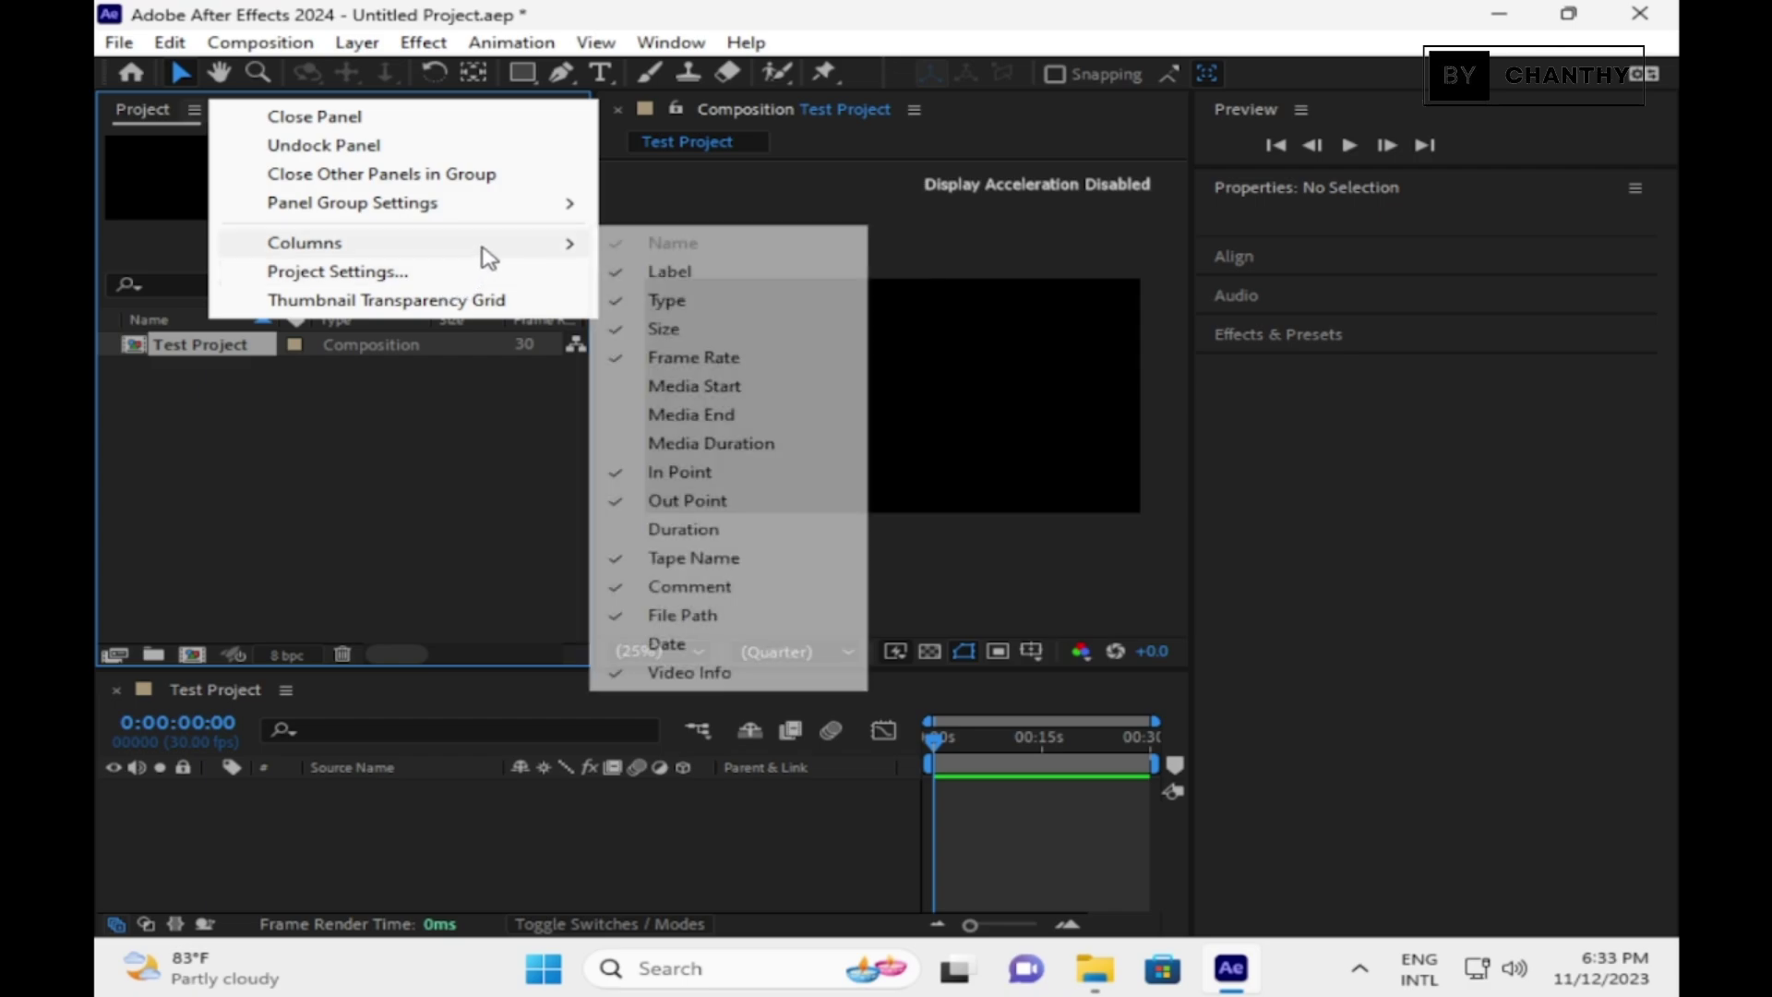
pyautogui.click(703, 184)
pyautogui.click(334, 111)
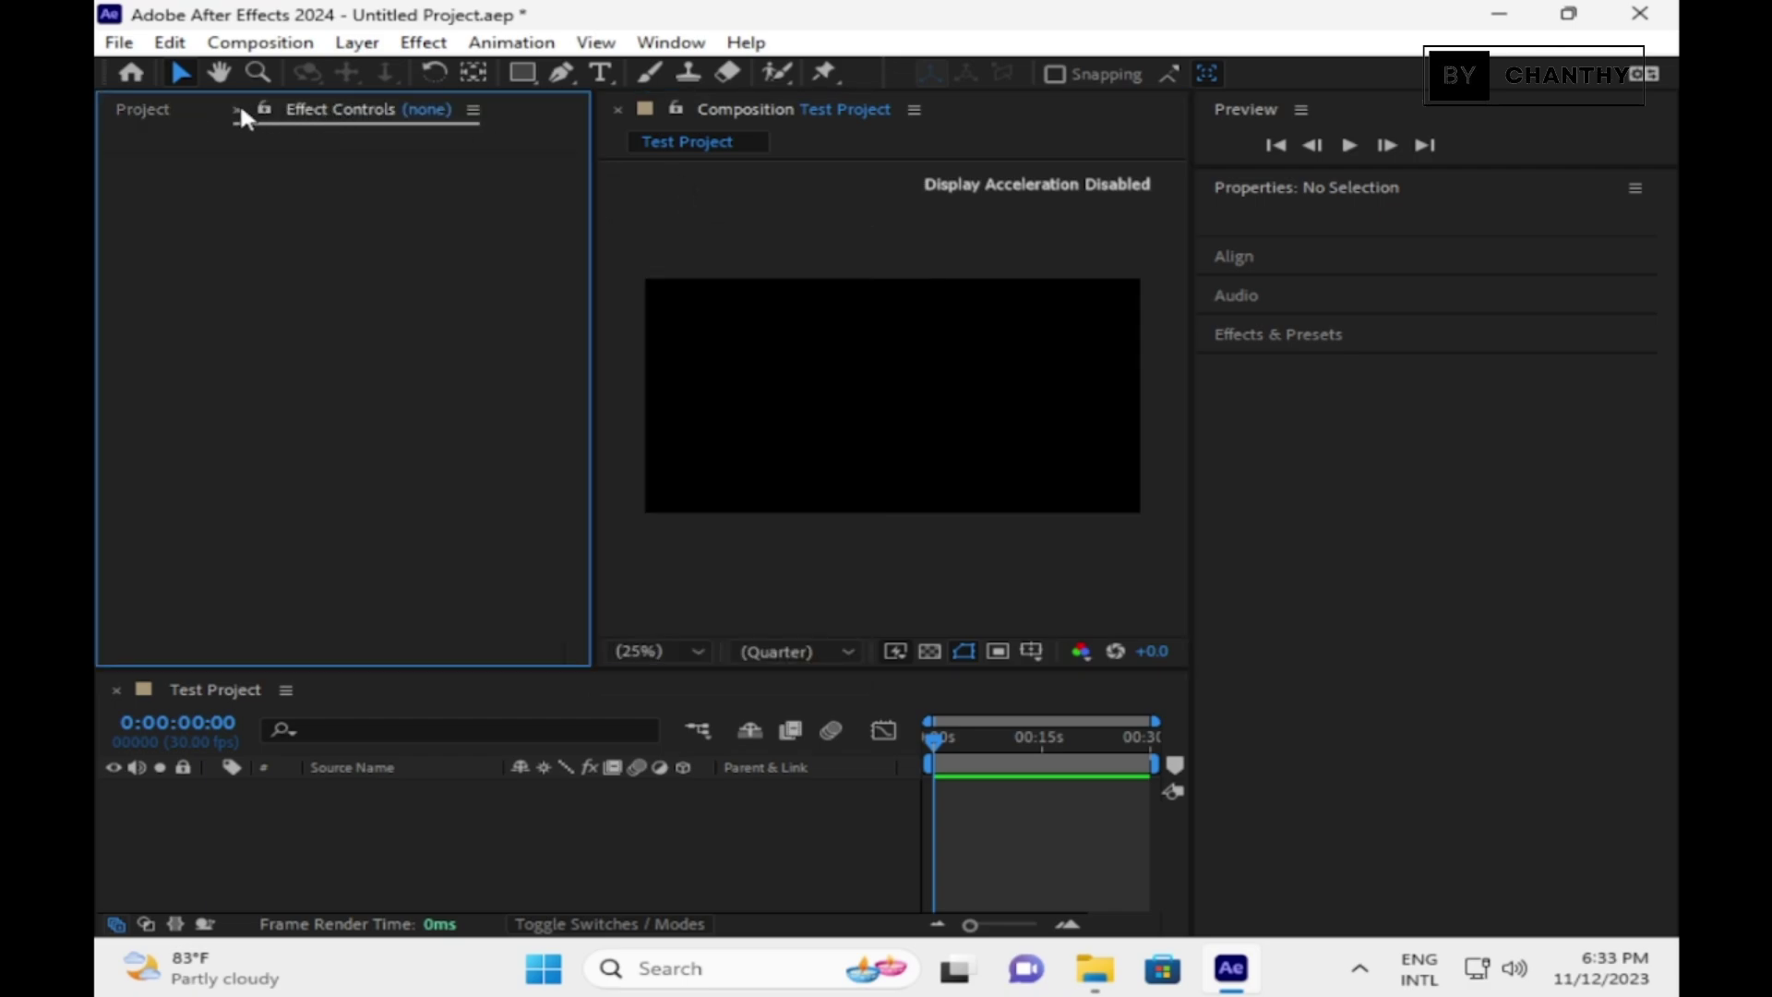
pyautogui.click(467, 110)
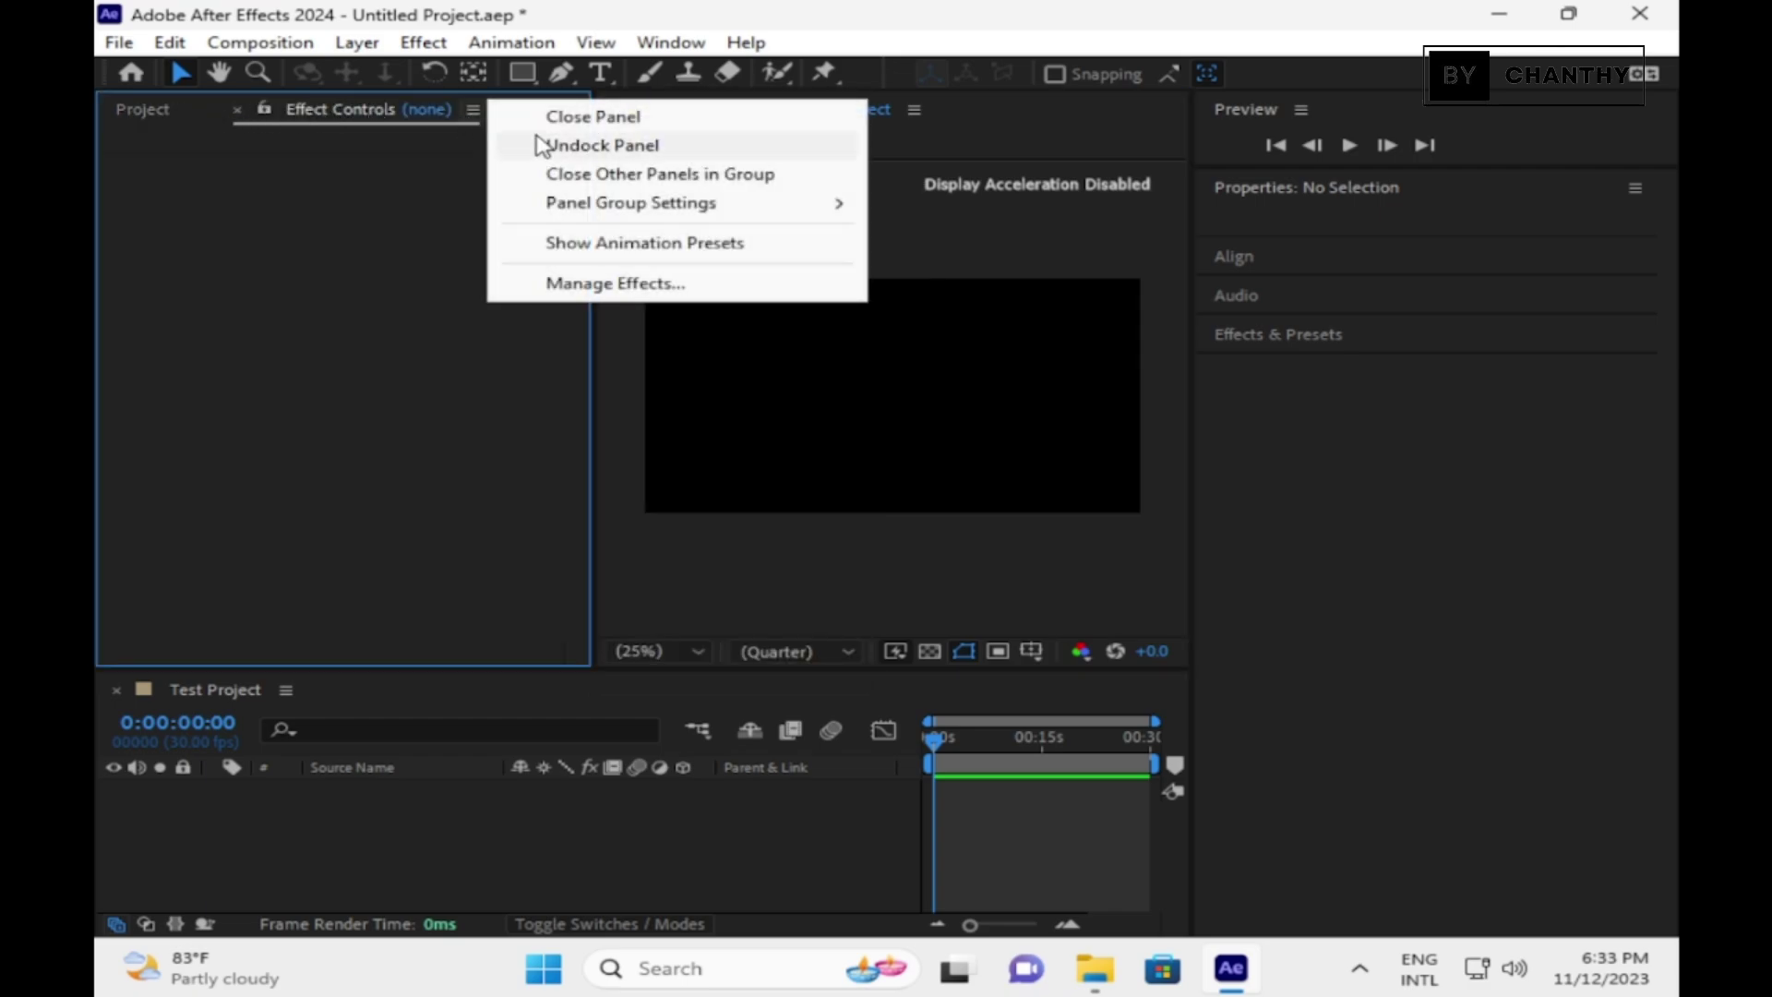
pyautogui.click(145, 111)
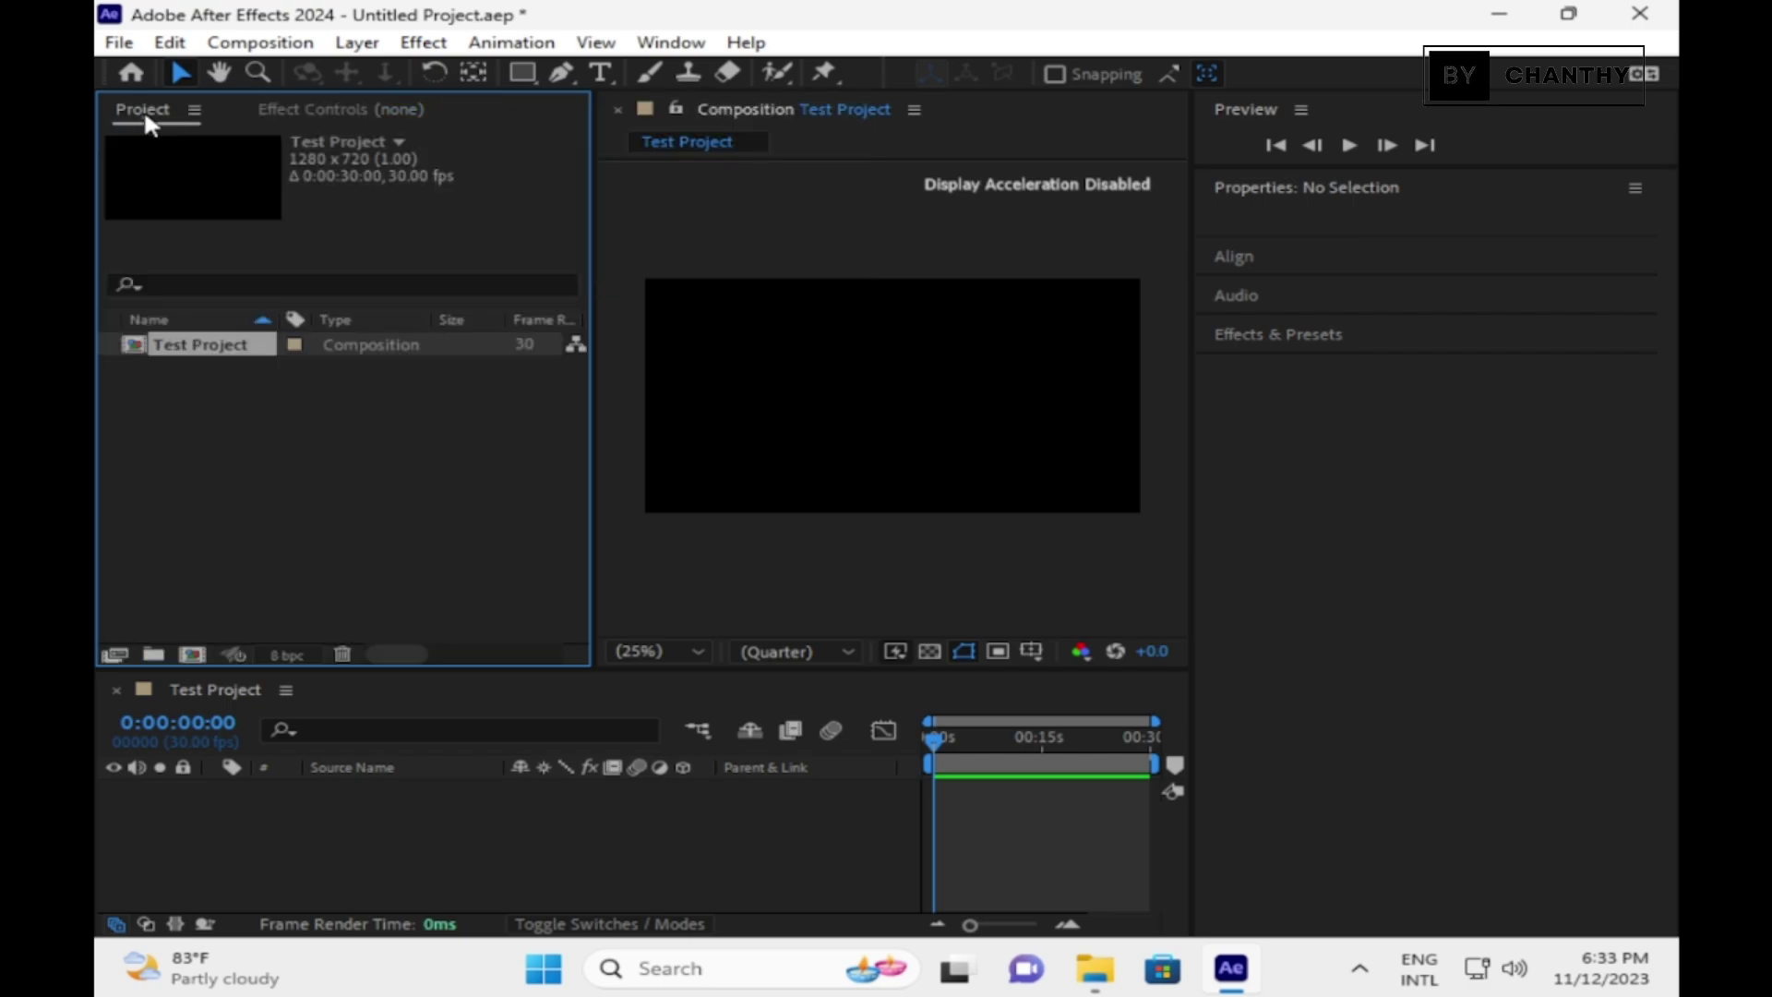
# Deselect the Test Project composition in the project and move its current time to 0:00:00:01
pyautogui.click(261, 388)
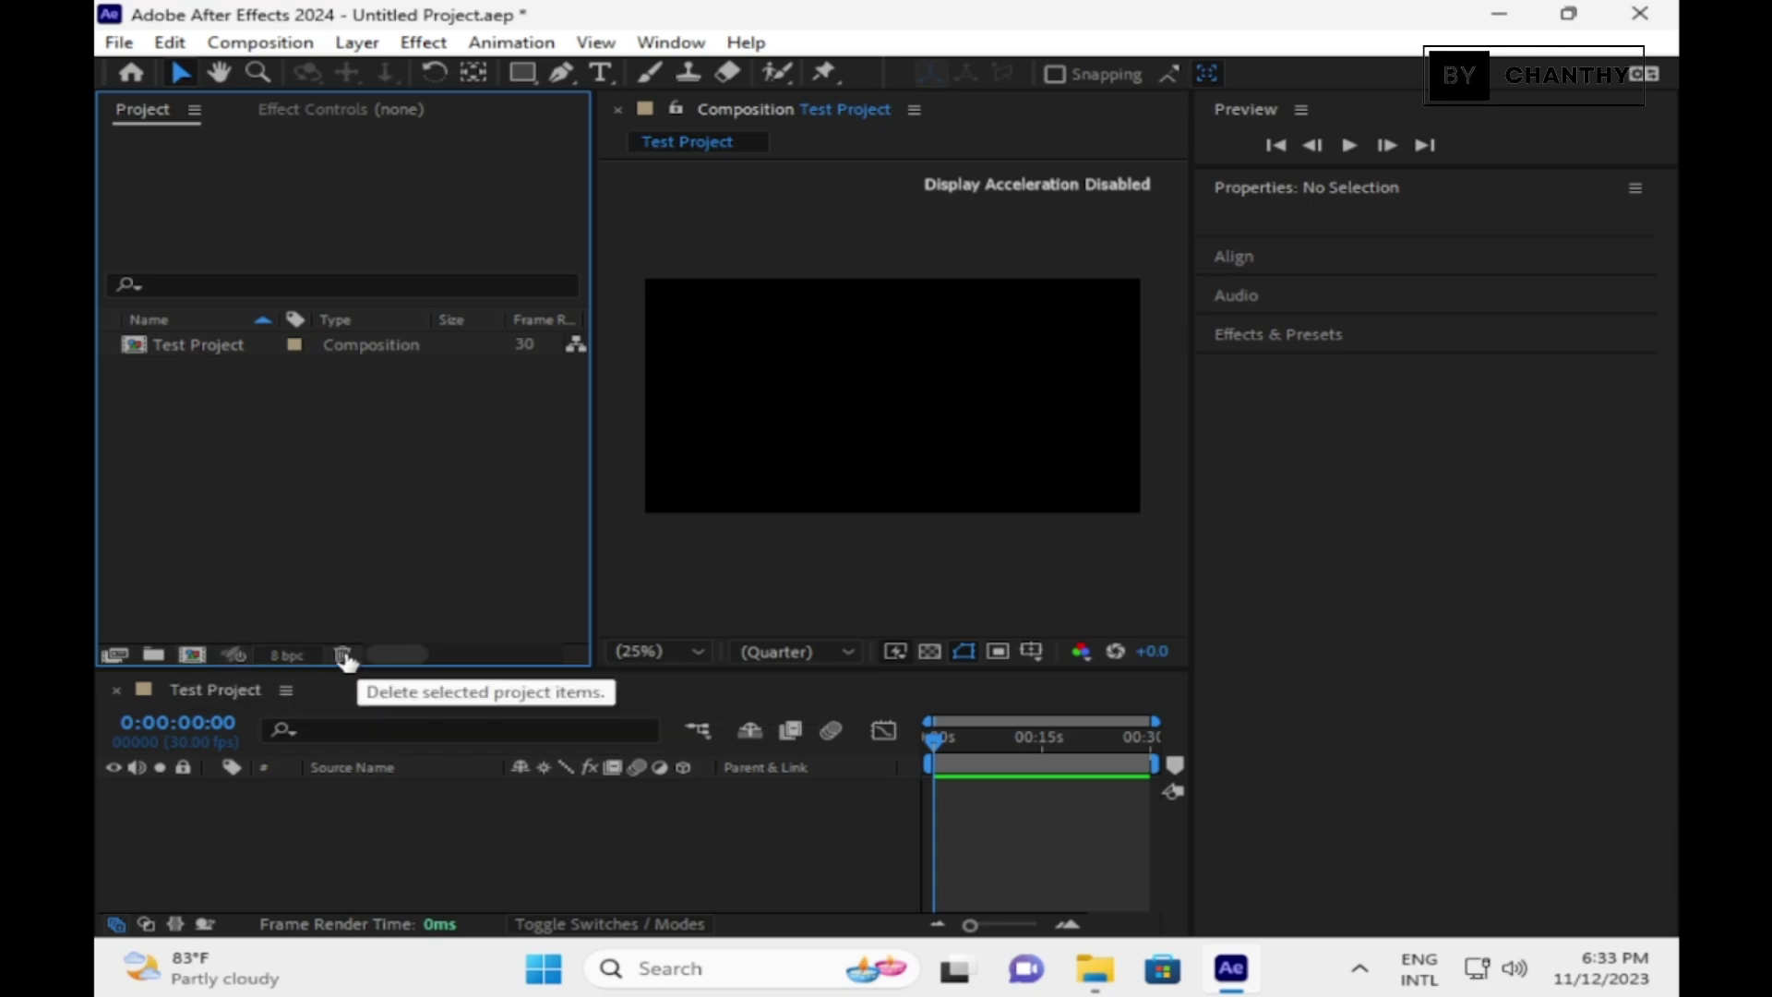
pyautogui.moveTo(410, 663); pyautogui.dragTo(289, 650)
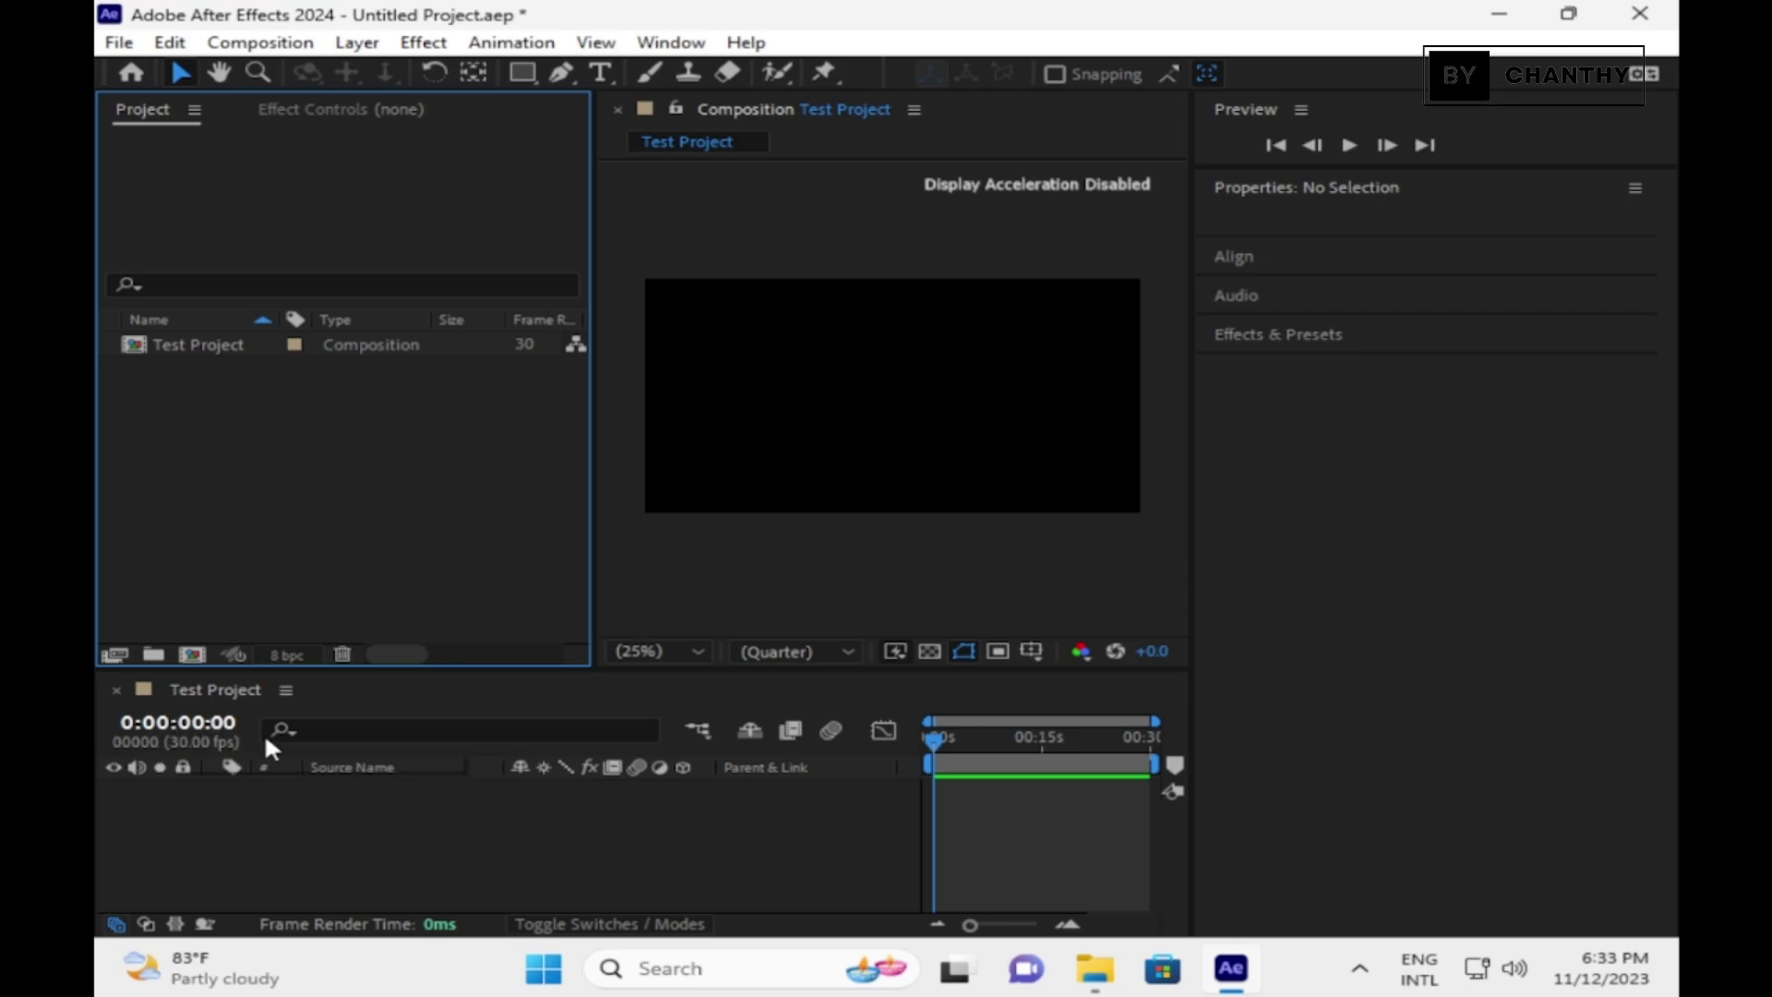
pyautogui.moveTo(207, 741); pyautogui.dragTo(92, 720)
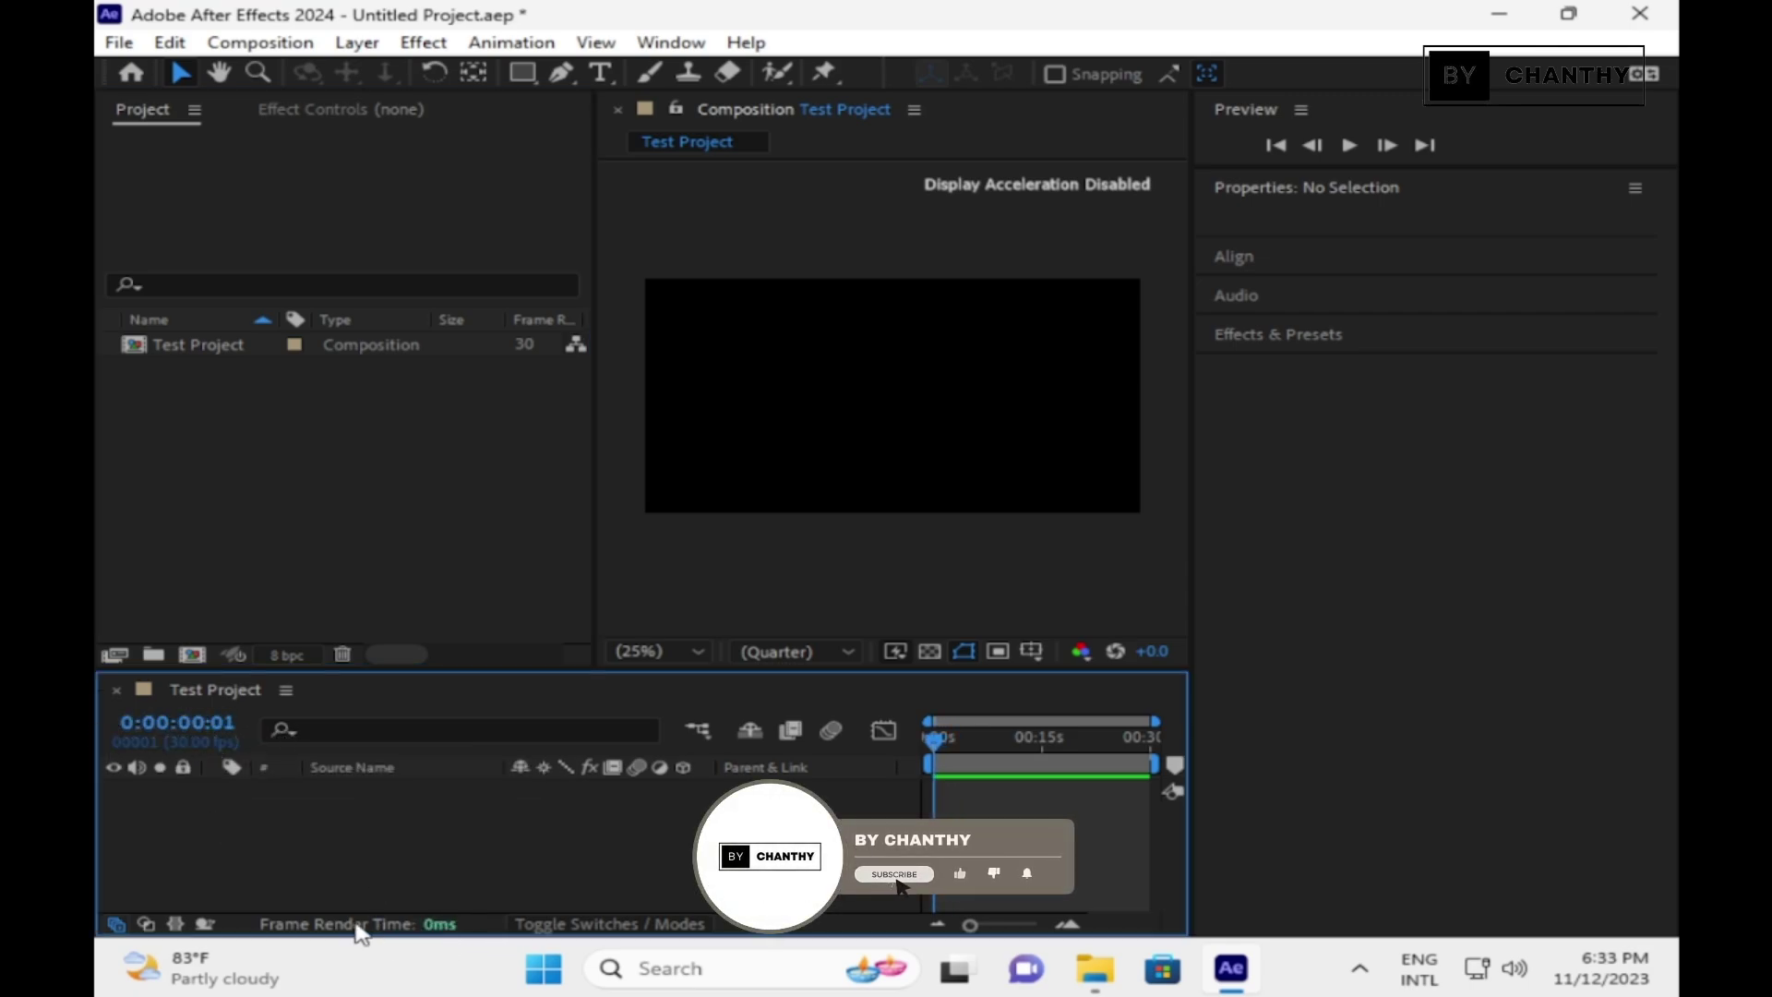
# Try showing and hiding the timeline's layer switches, transfer controls and other optional columns
pyautogui.click(143, 923)
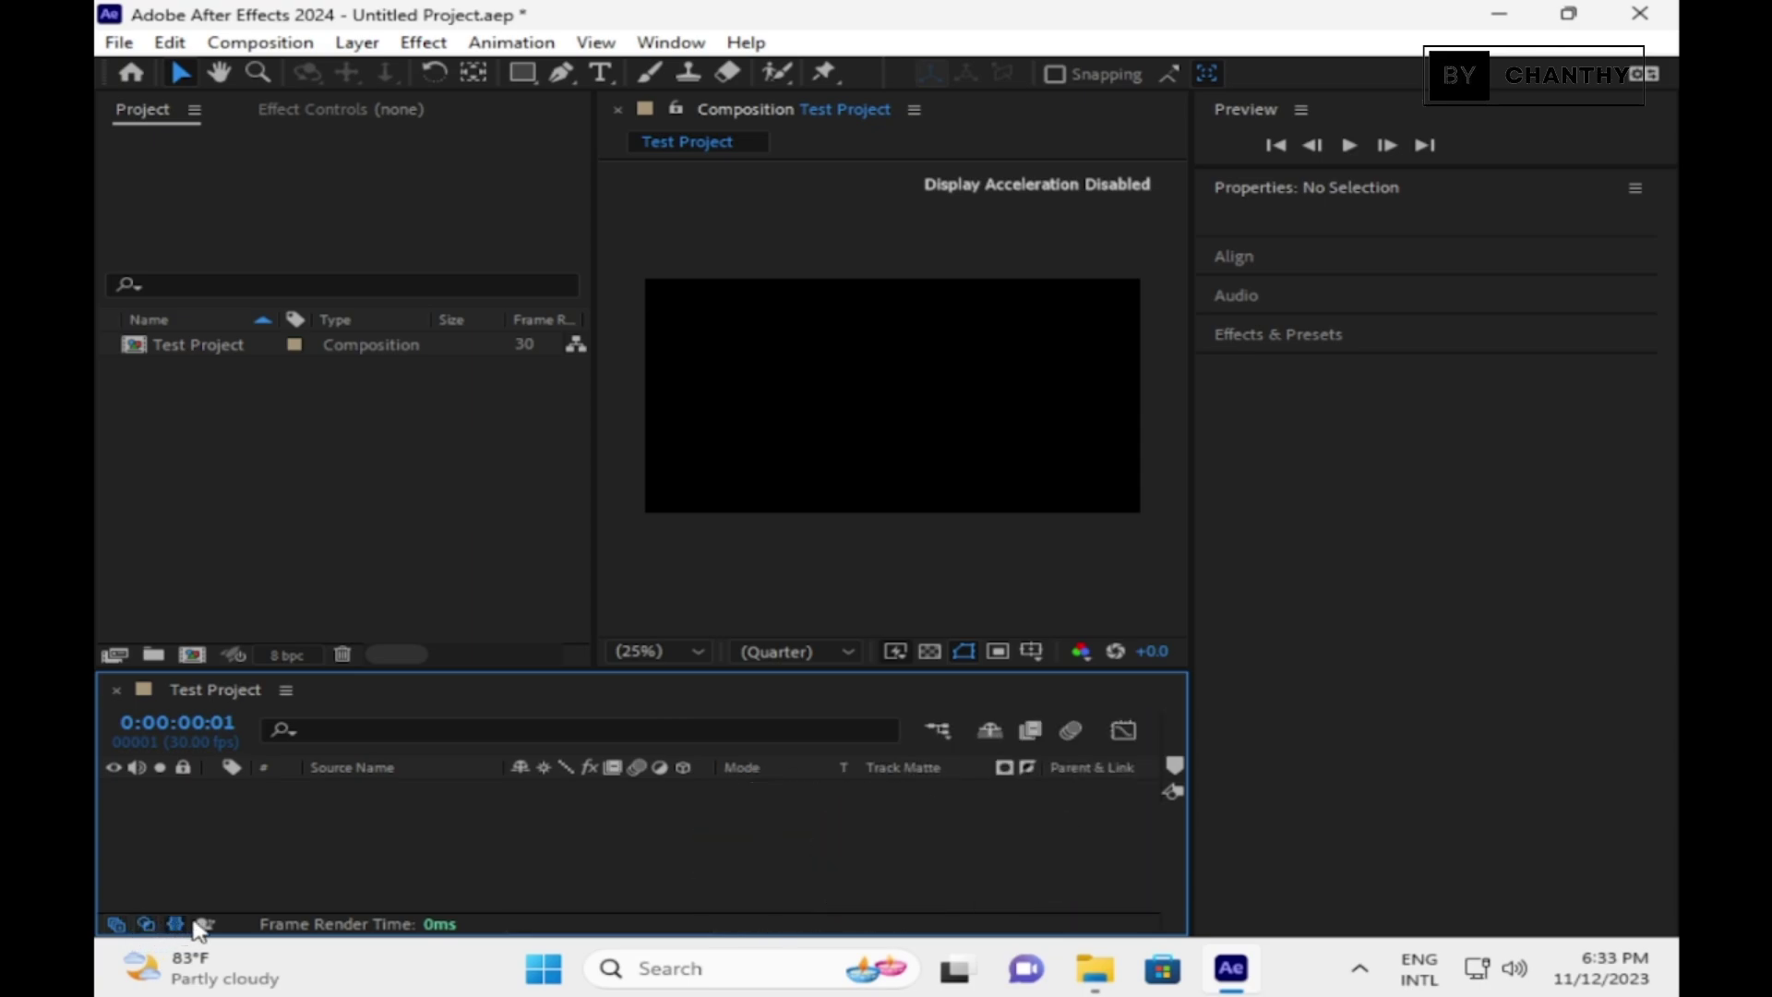
pyautogui.click(205, 923)
pyautogui.click(951, 855)
pyautogui.click(115, 924)
pyautogui.click(115, 923)
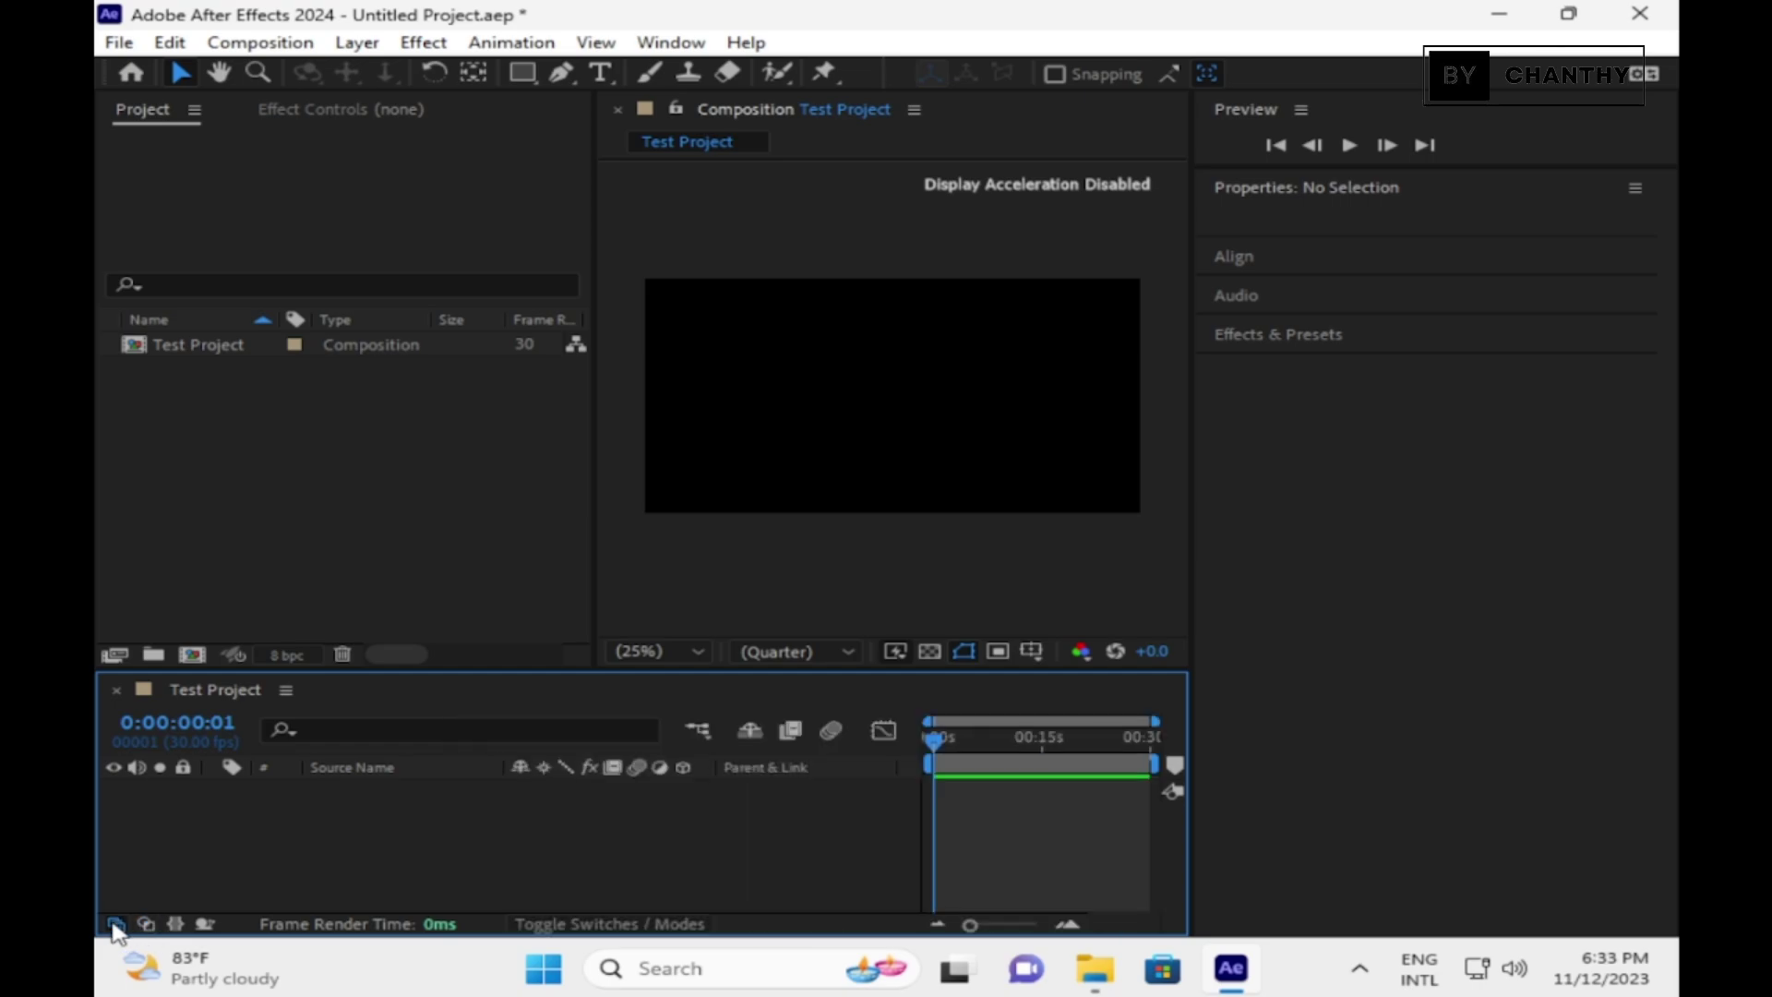
pyautogui.click(115, 924)
pyautogui.click(114, 924)
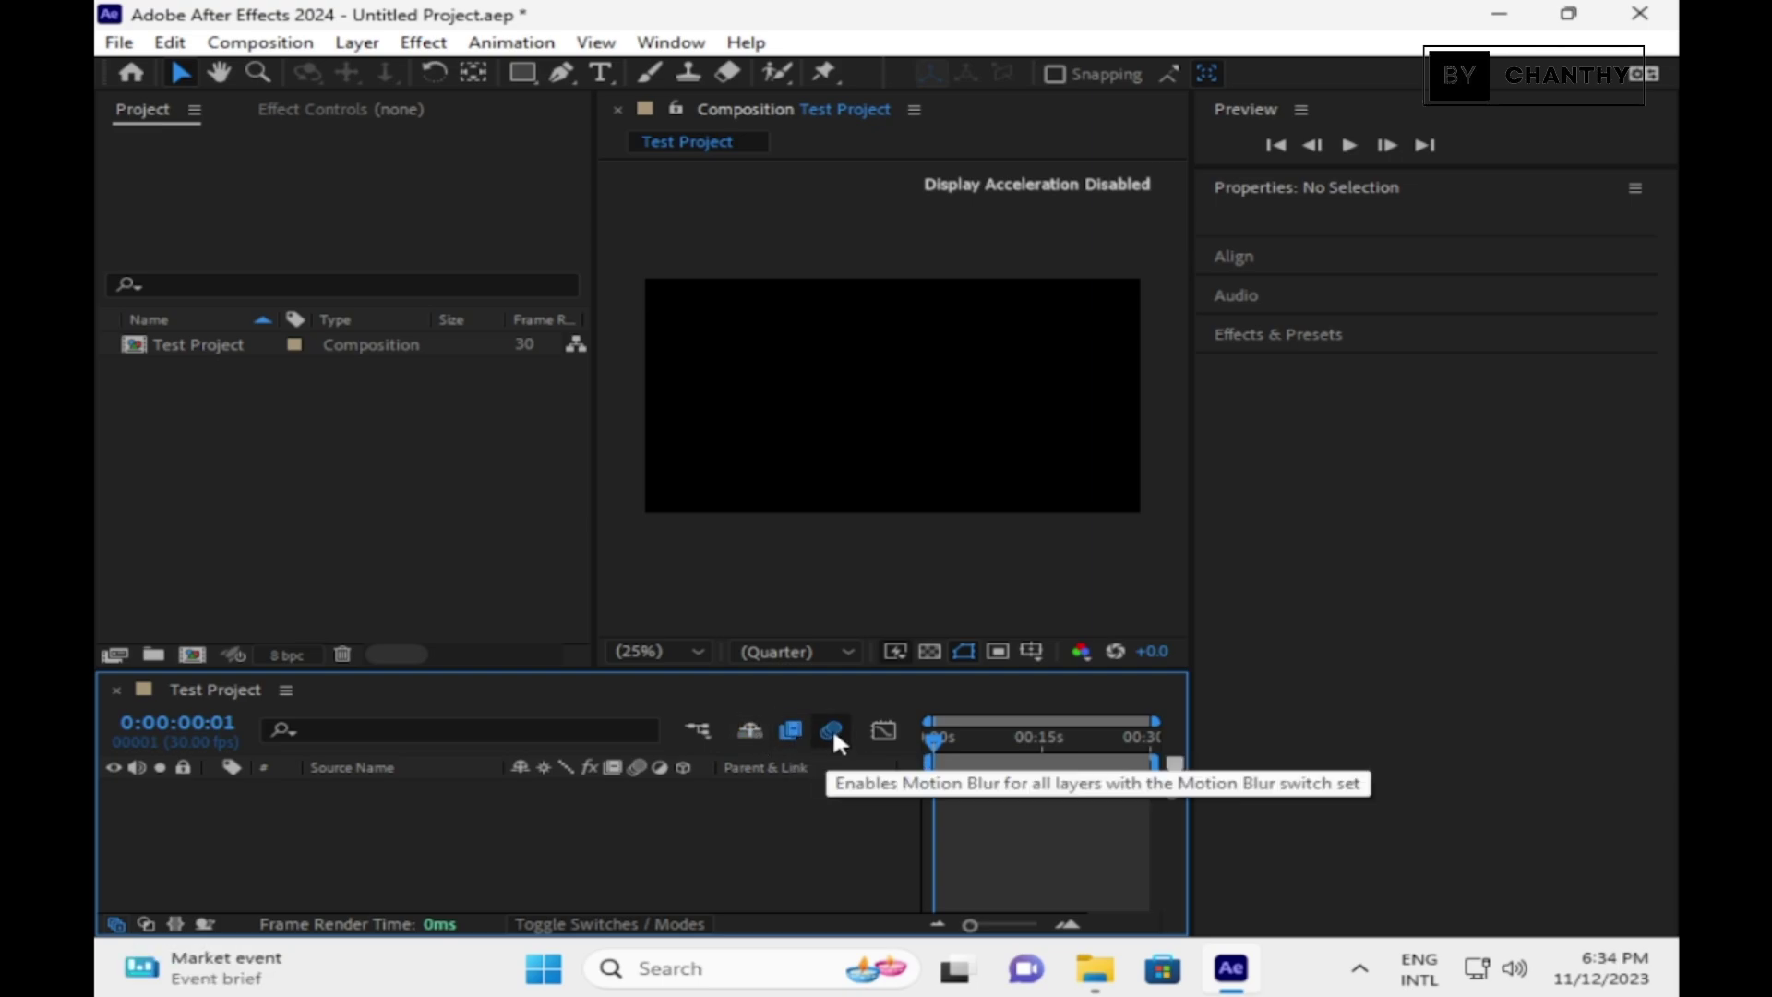
# Try showing and hiding the Graph Editor in the timeline
pyautogui.click(883, 729)
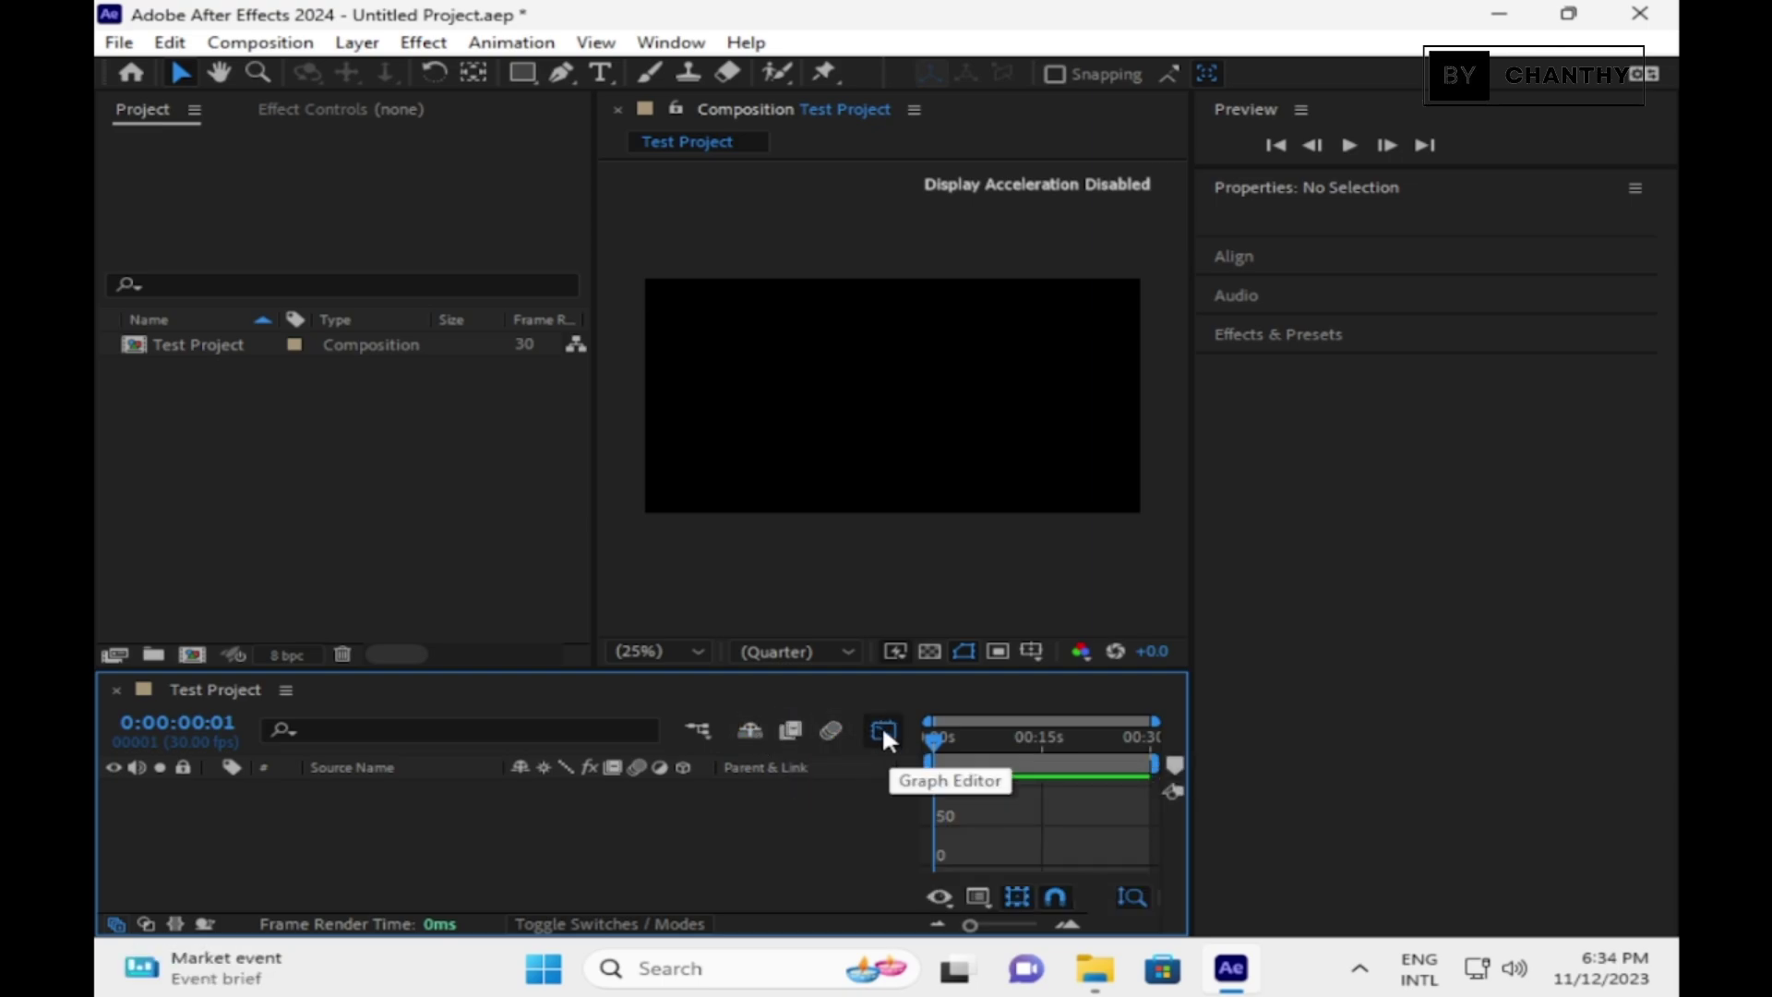
pyautogui.click(882, 727)
pyautogui.click(832, 731)
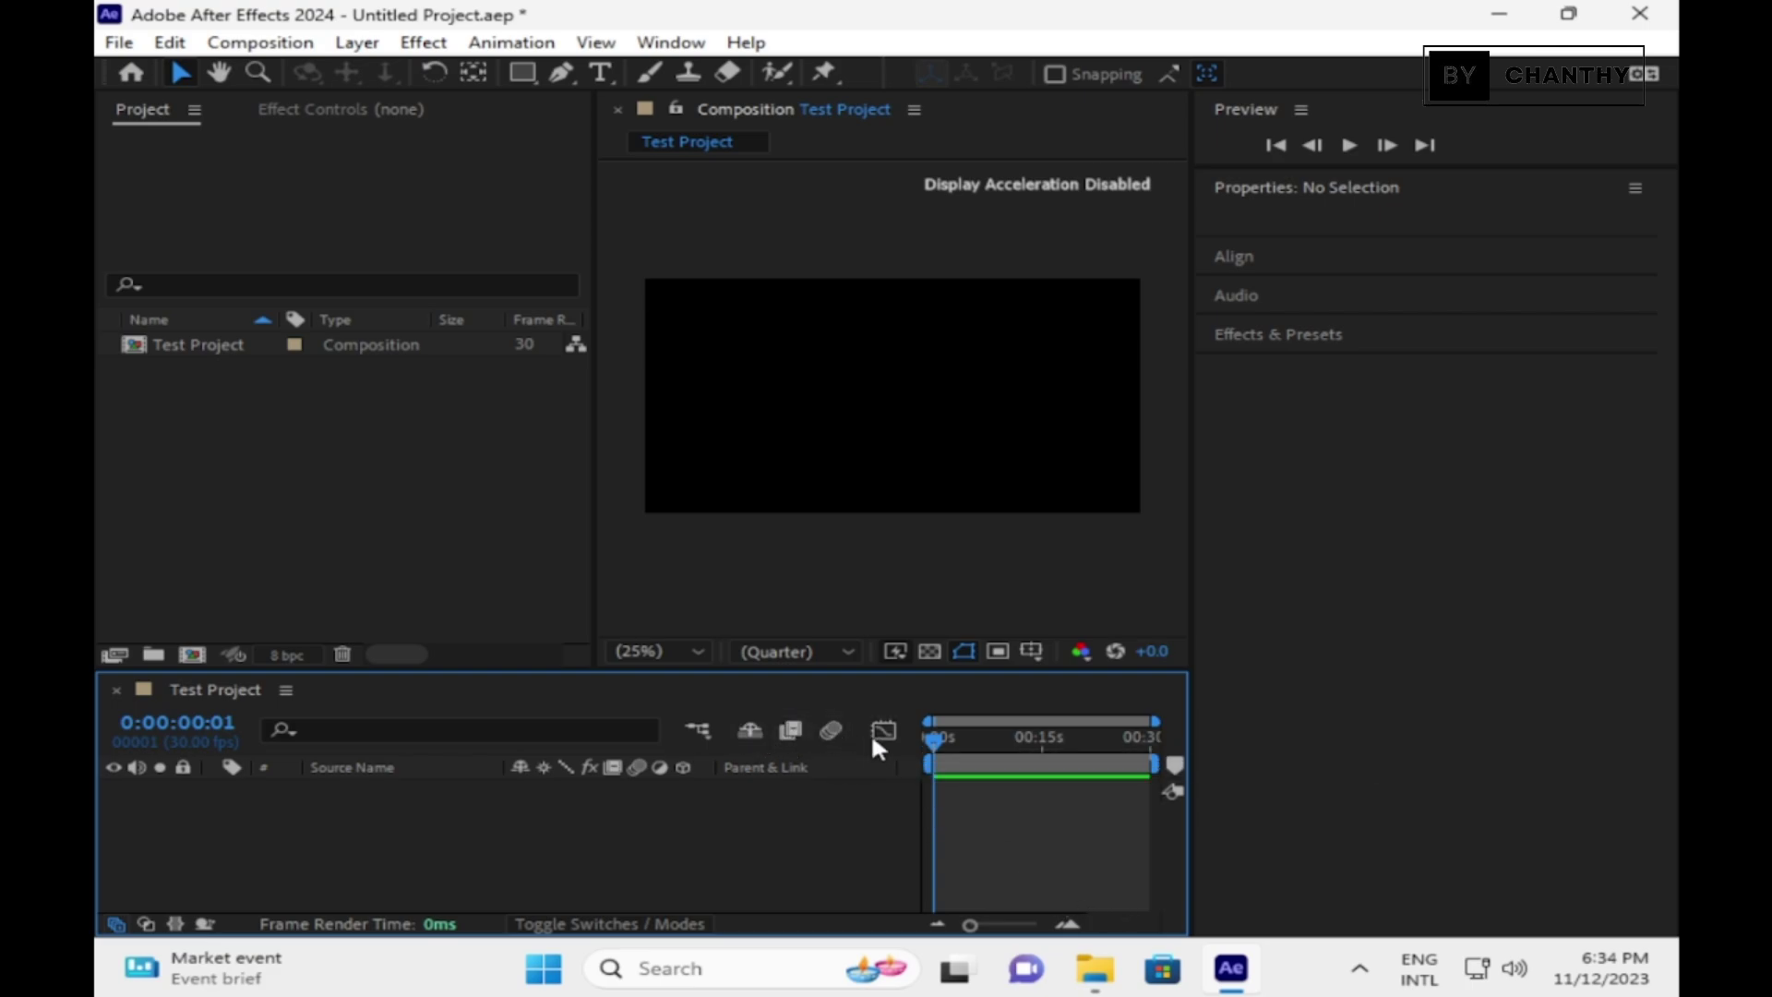
# Move the current time to 0:00:05:17 and add a text layer reading "Welcome to After Effect 2024"
pyautogui.moveTo(932, 734); pyautogui.dragTo(976, 764)
pyautogui.rightClick(972, 818)
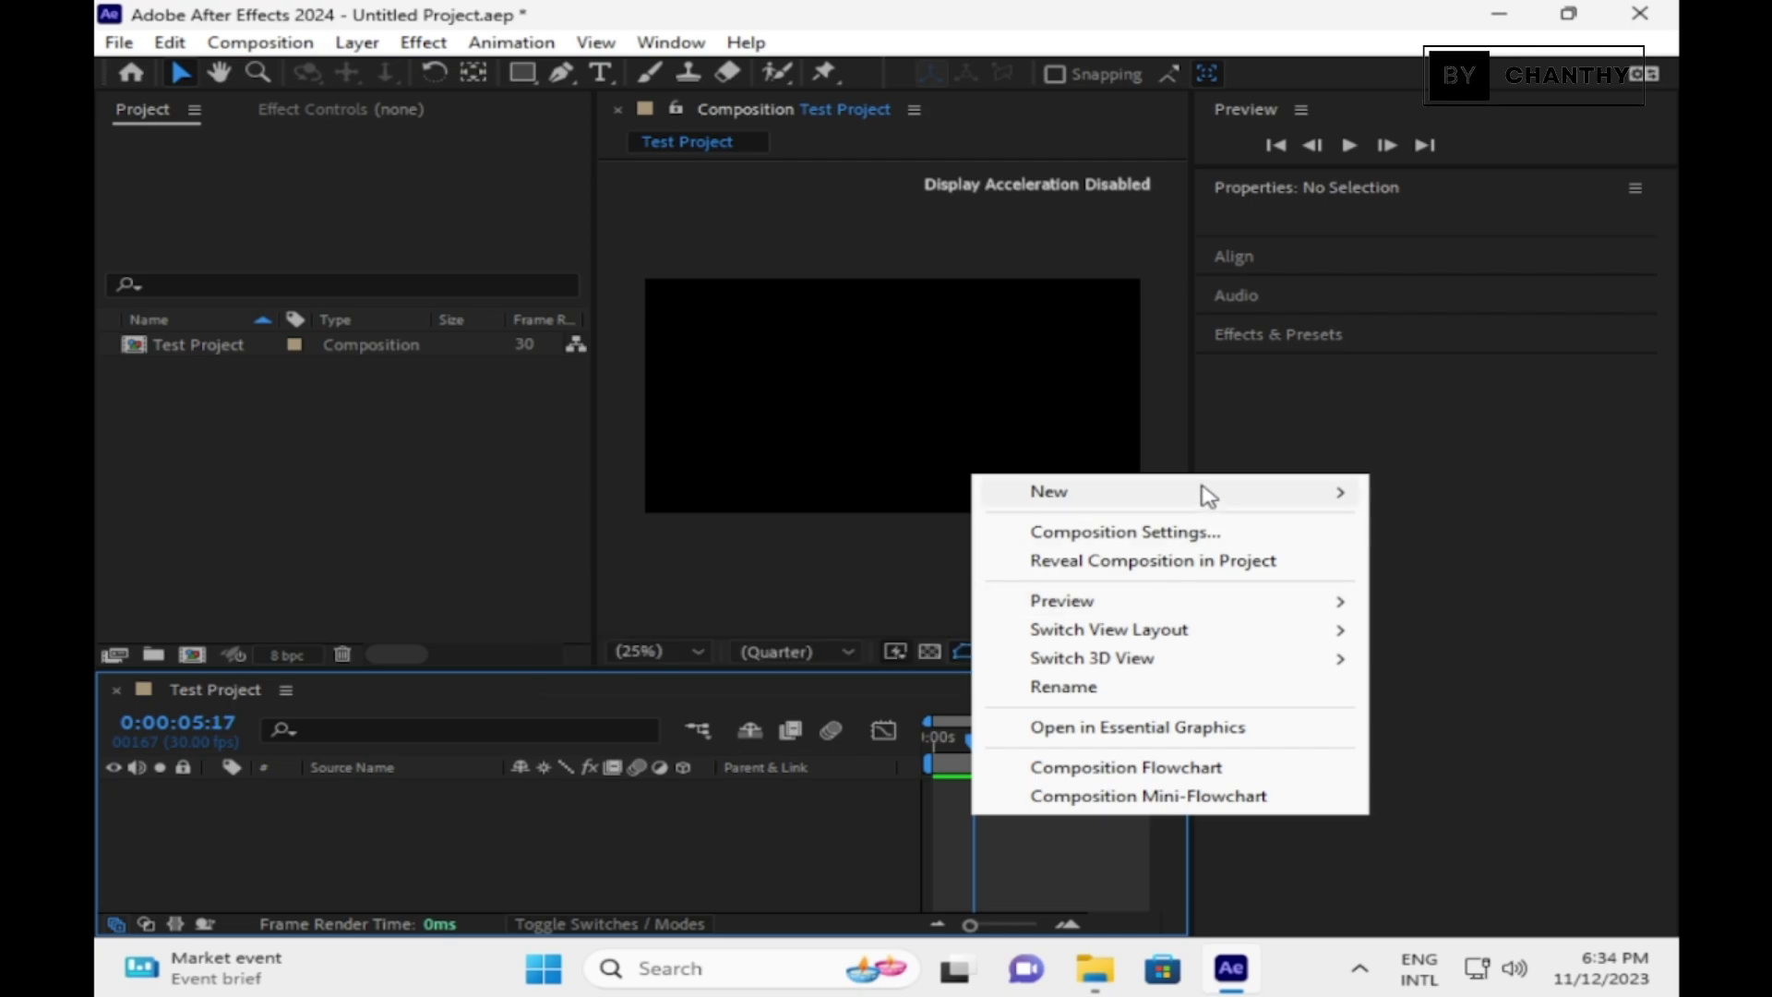
pyautogui.moveTo(1203, 491)
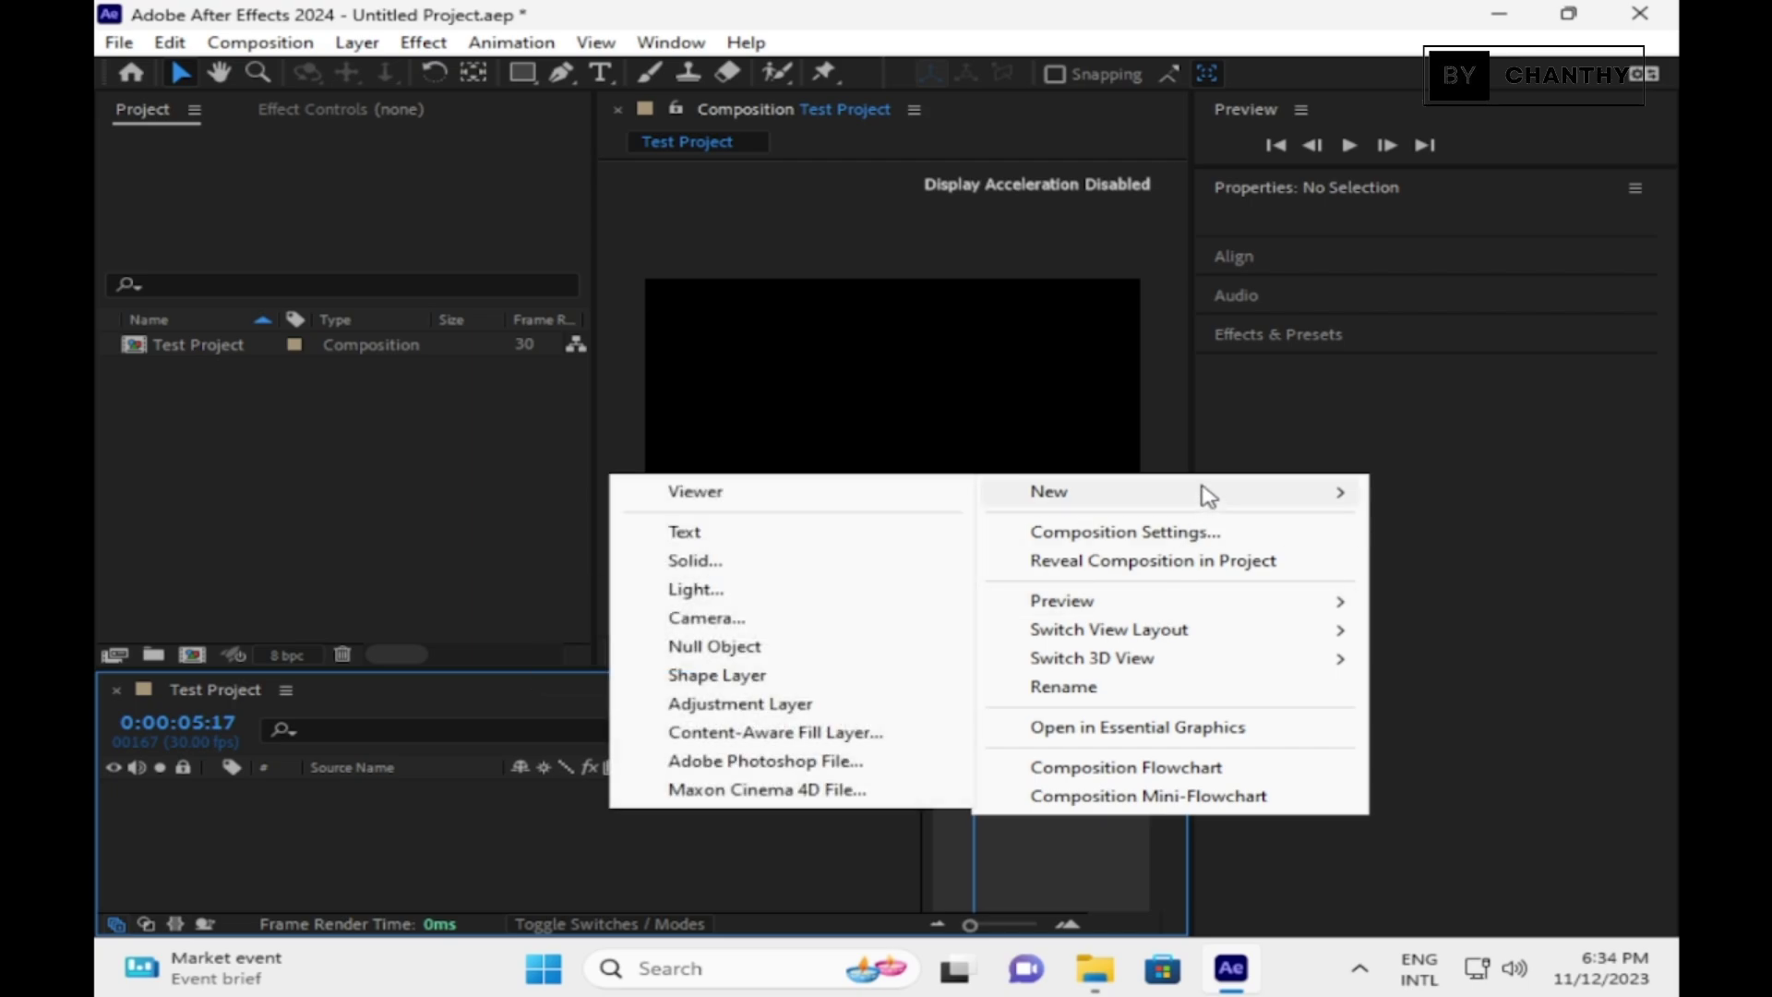
pyautogui.click(769, 536)
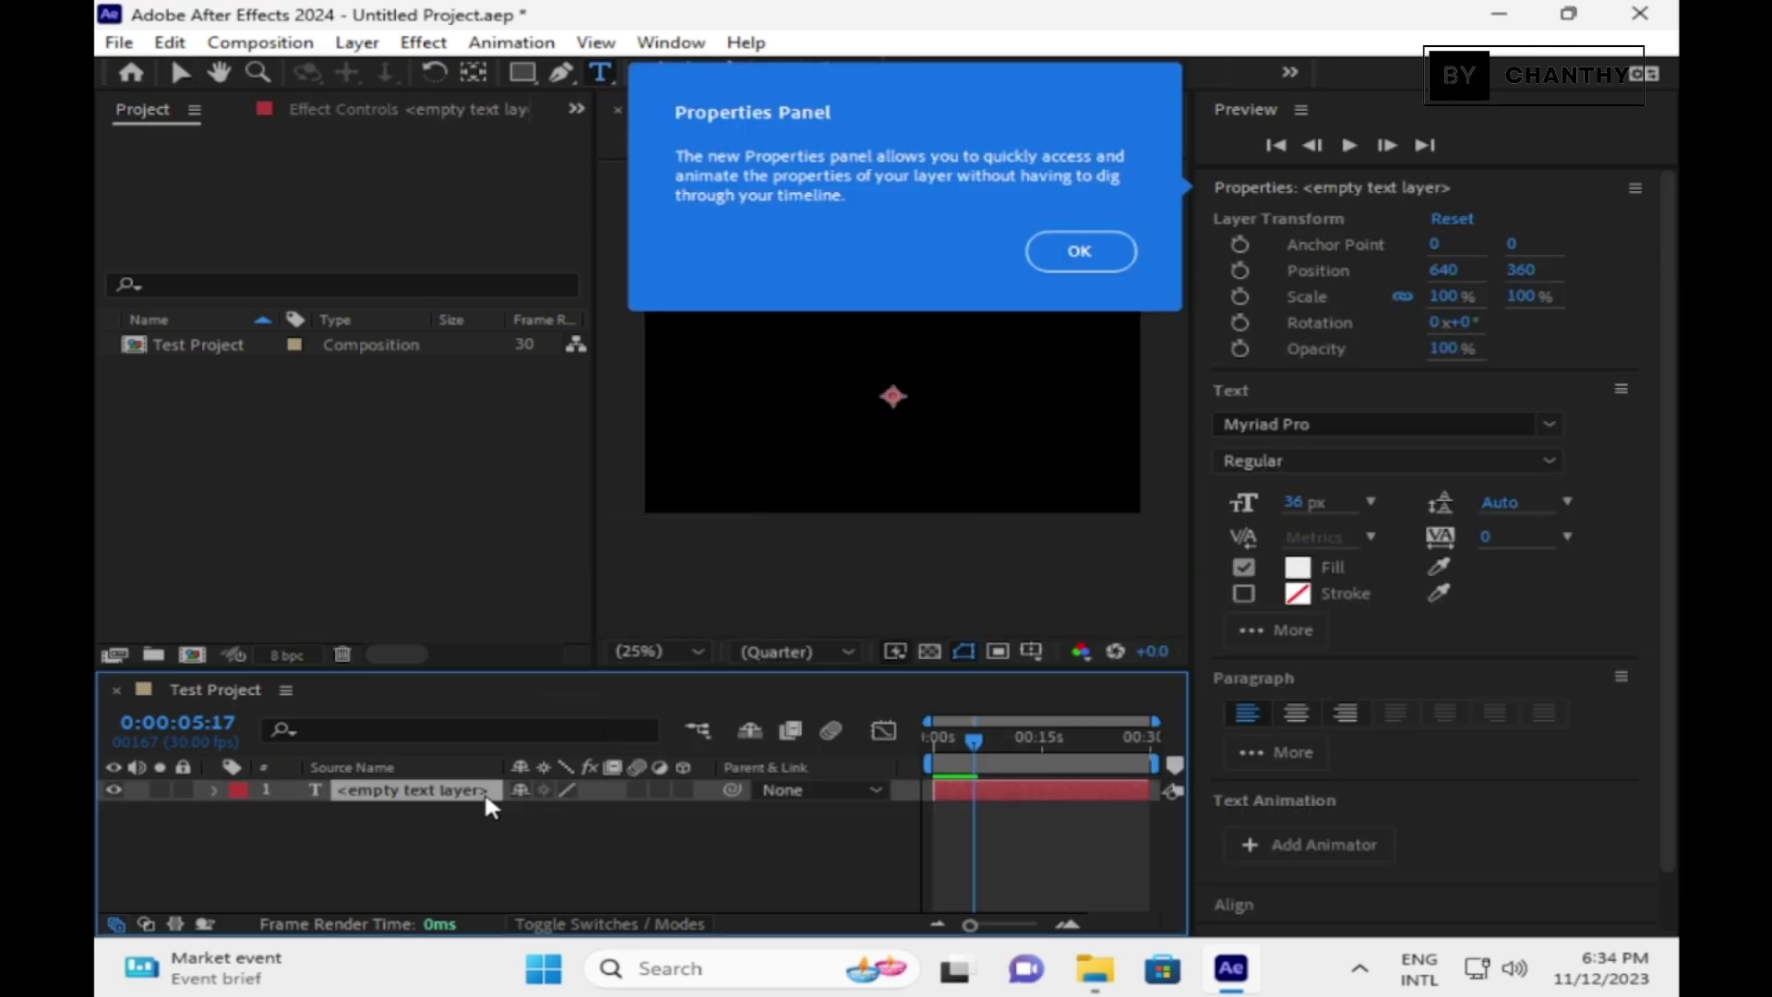
pyautogui.click(1063, 251)
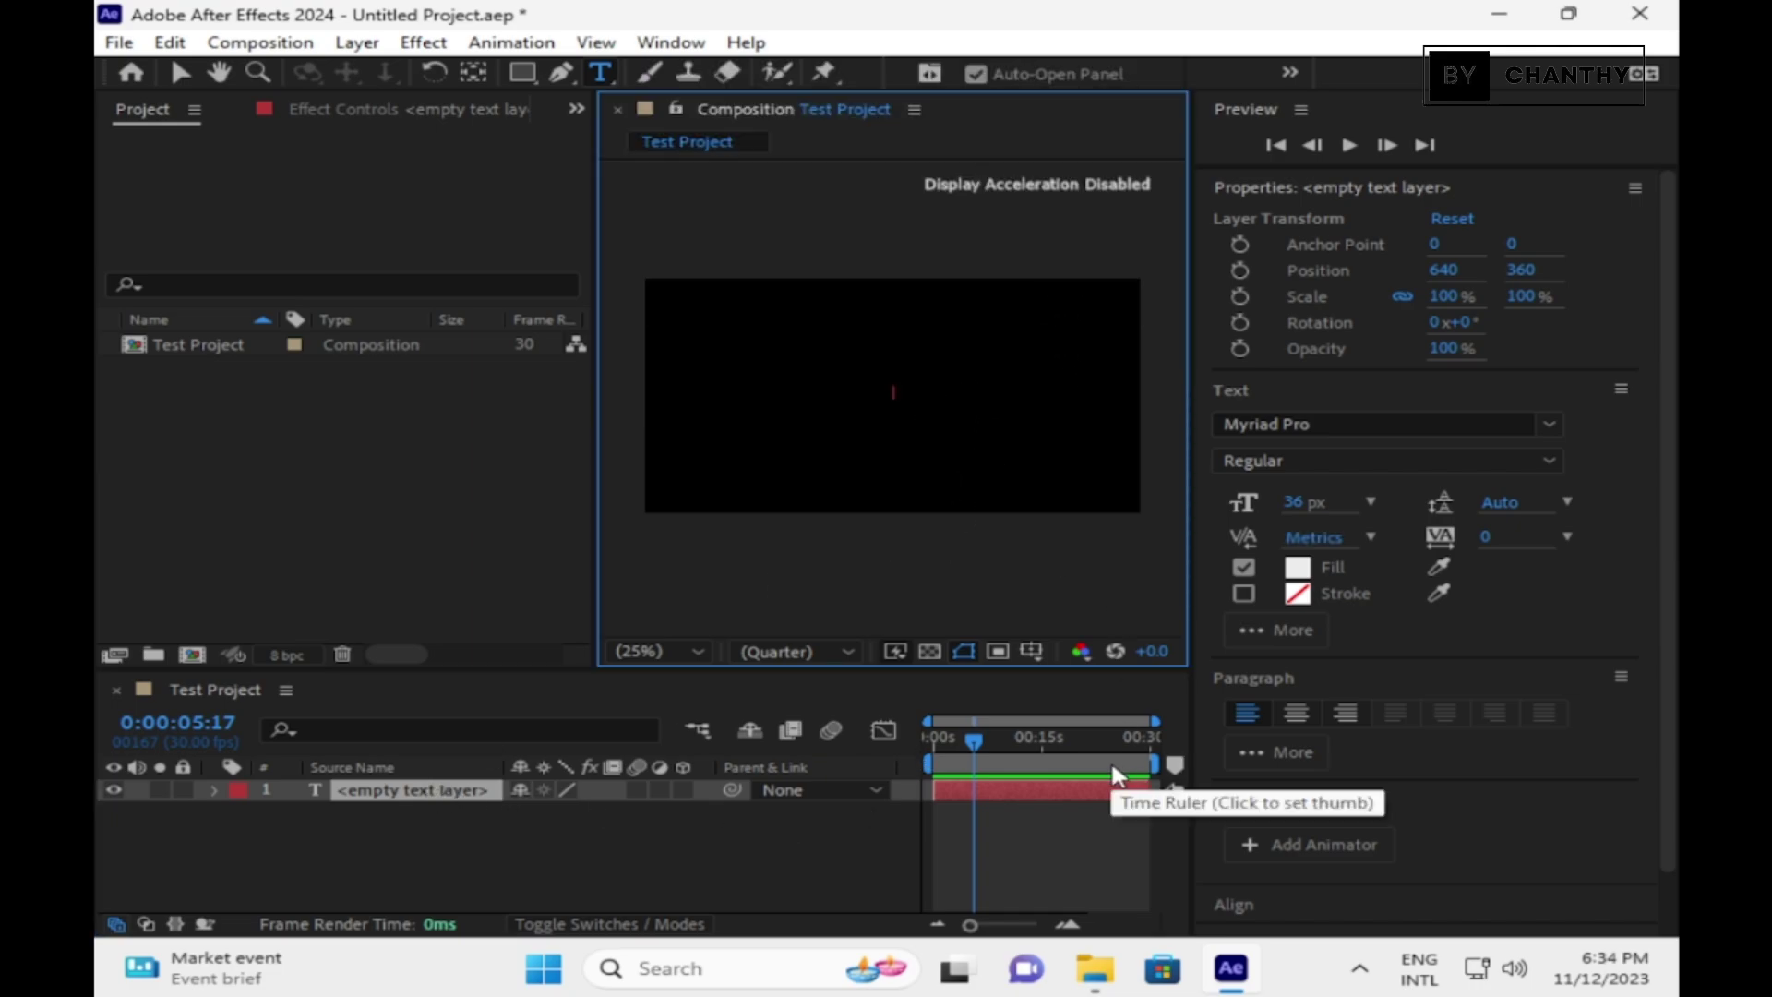
pyautogui.write('Welcome')
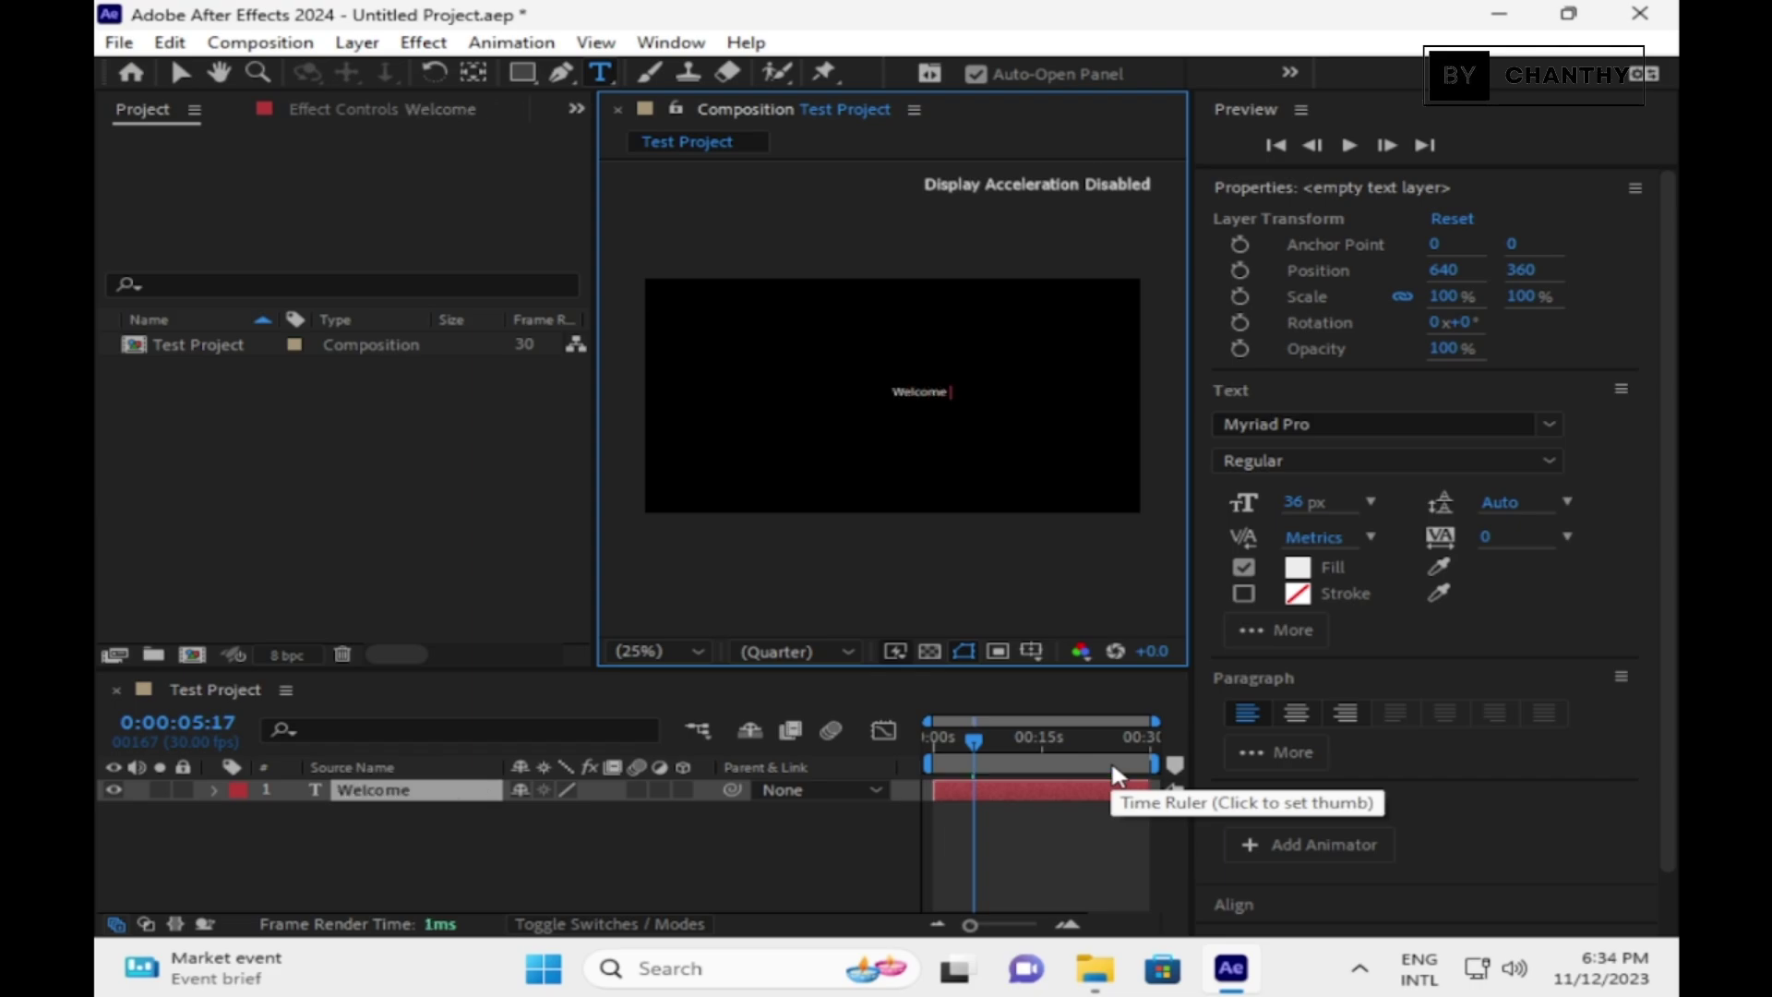
pyautogui.write(' to After Effect 2024')
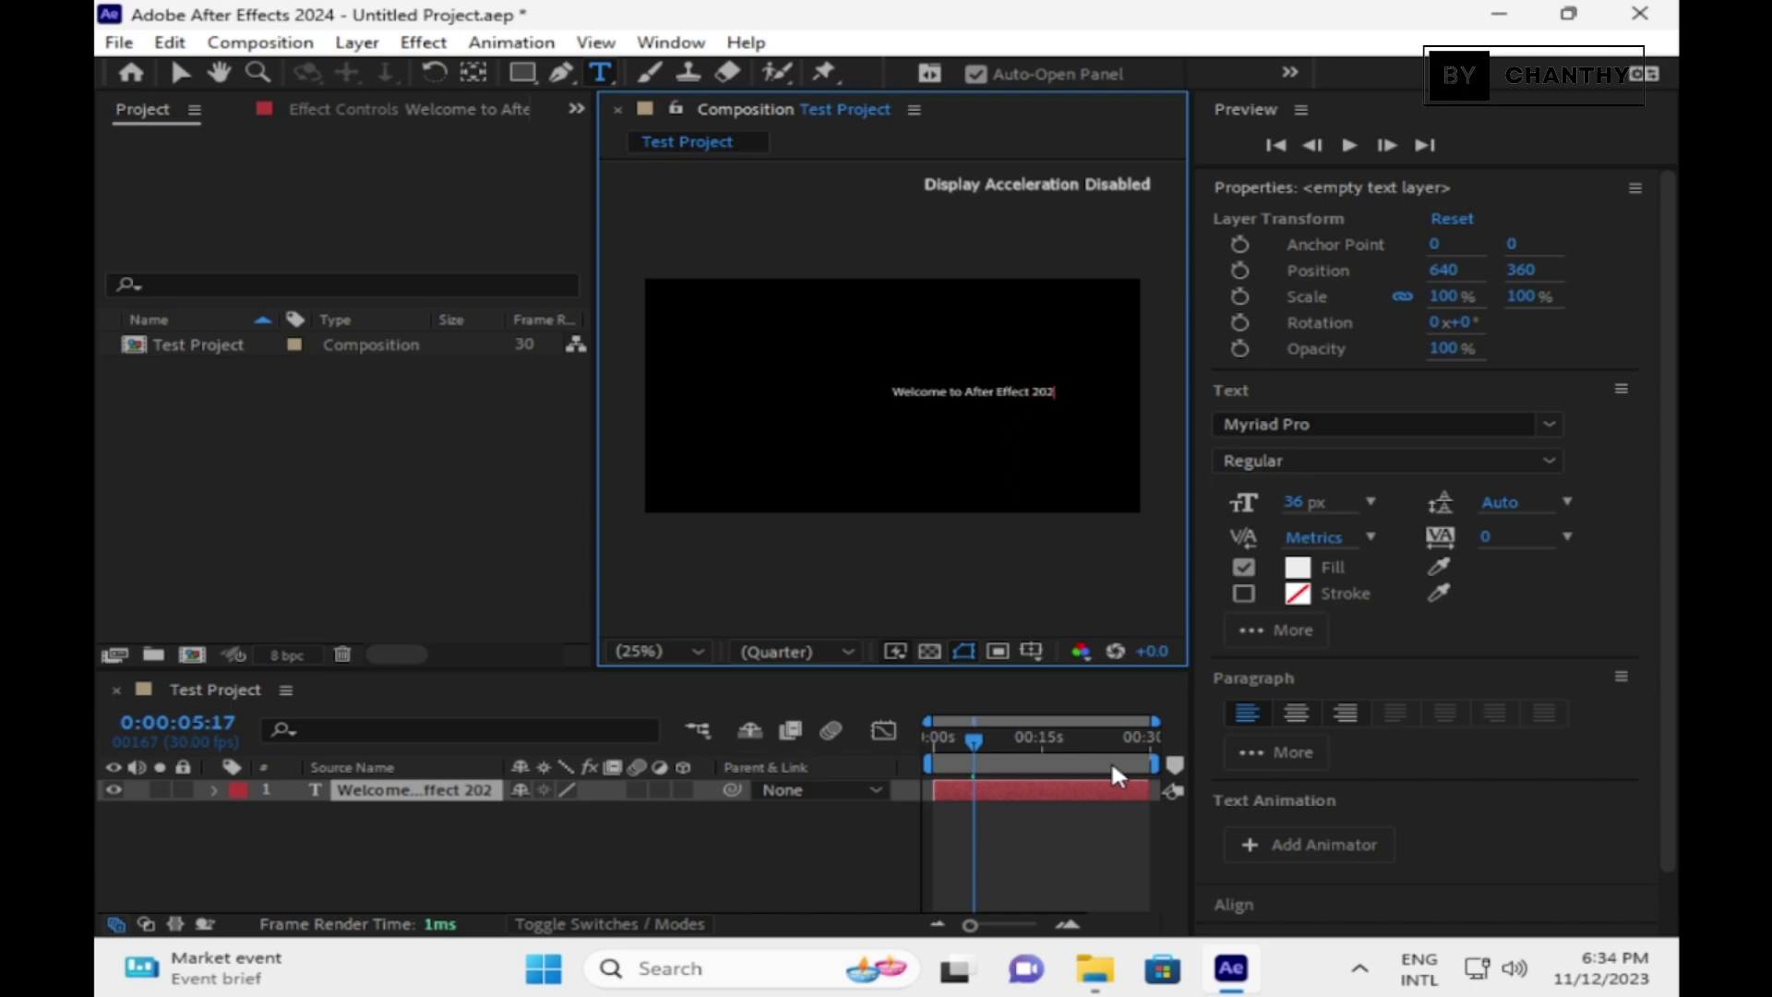
# Position the text layer at about 108, 488, stretch it to about 236.5% by 1103%, and deselect it
pyautogui.click(182, 74)
pyautogui.moveTo(1048, 397); pyautogui.dragTo(1092, 447)
pyautogui.moveTo(891, 356); pyautogui.dragTo(933, 397)
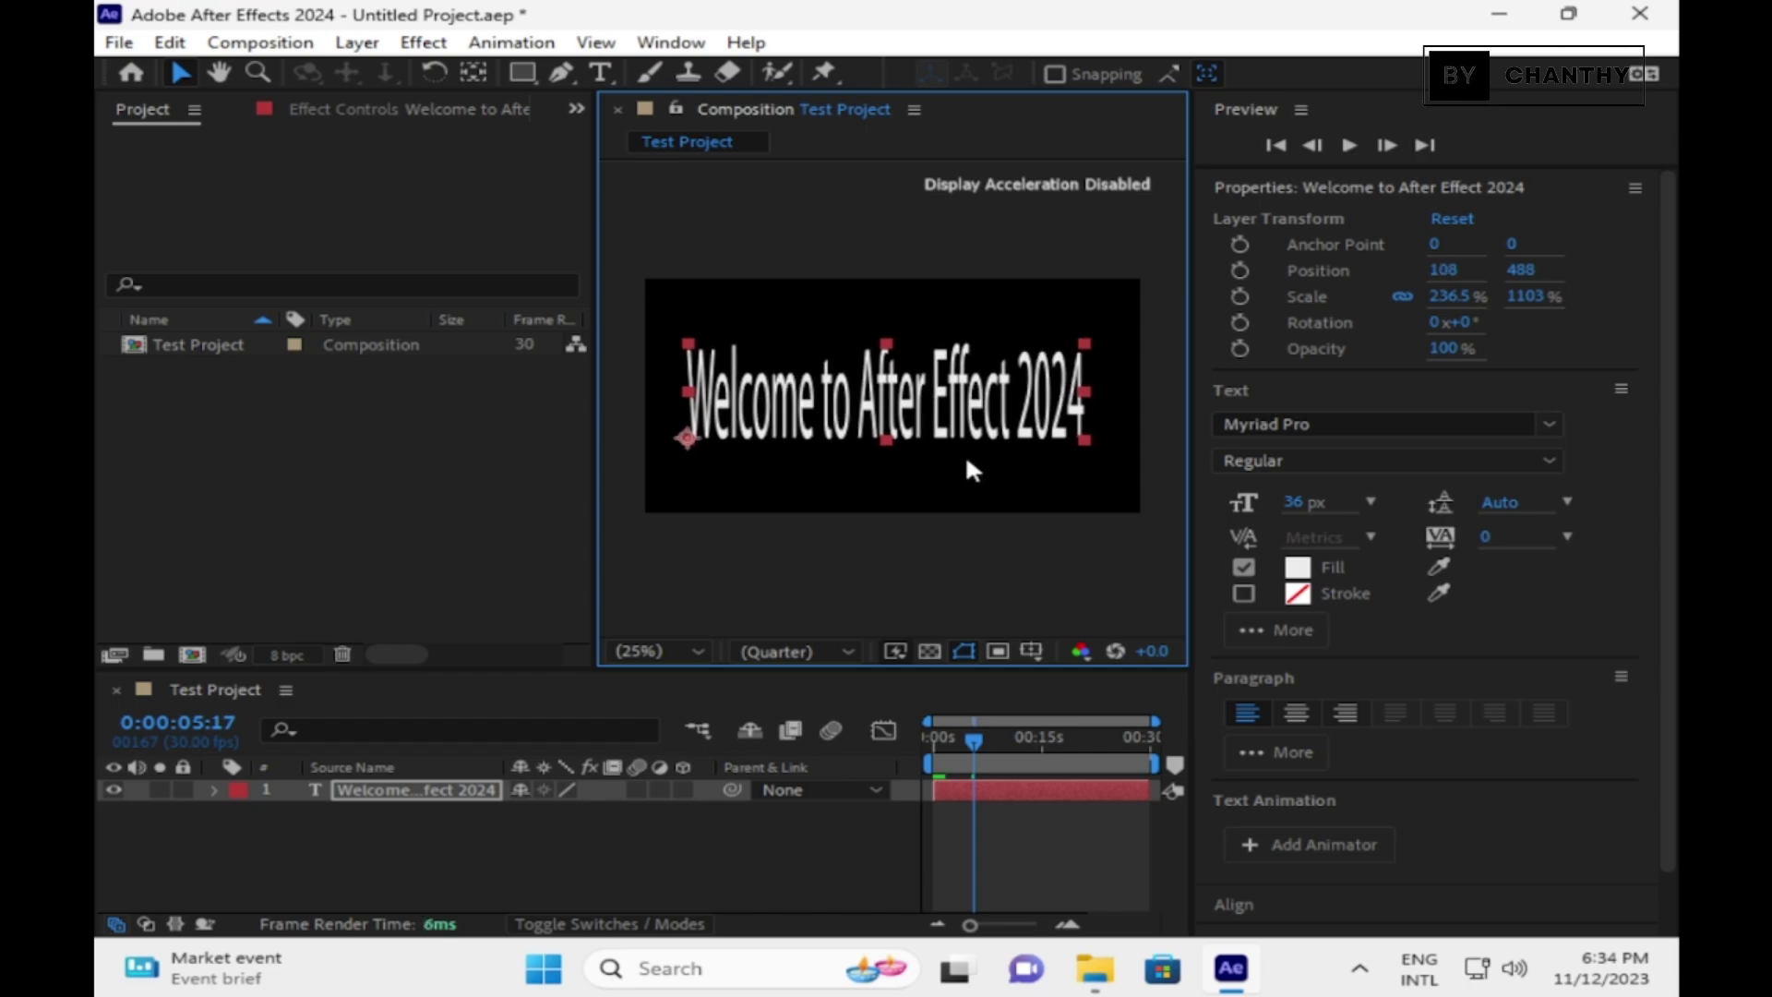
pyautogui.click(1026, 468)
# Move the current time to 0:00:09:06, and view the Home screen before returning to the composition
pyautogui.moveTo(974, 744)
pyautogui.mouseDown()
pyautogui.moveTo(1083, 748)
pyautogui.moveTo(999, 744)
pyautogui.mouseUp()
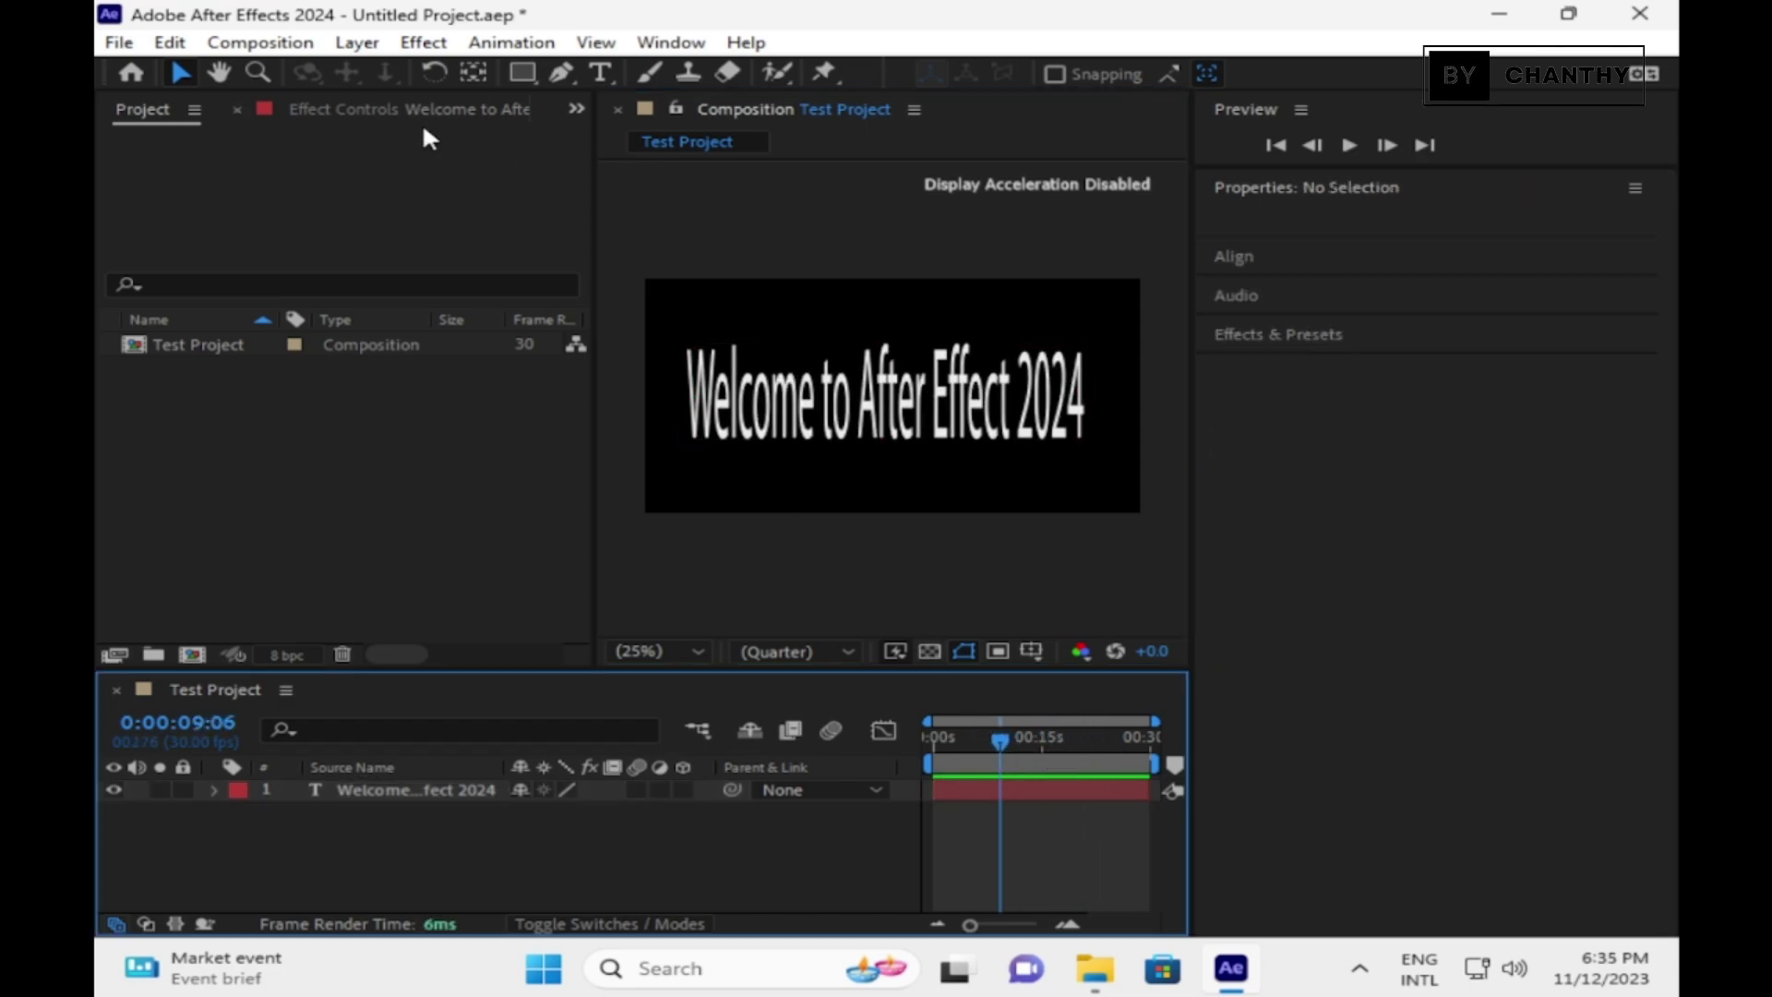
pyautogui.click(131, 74)
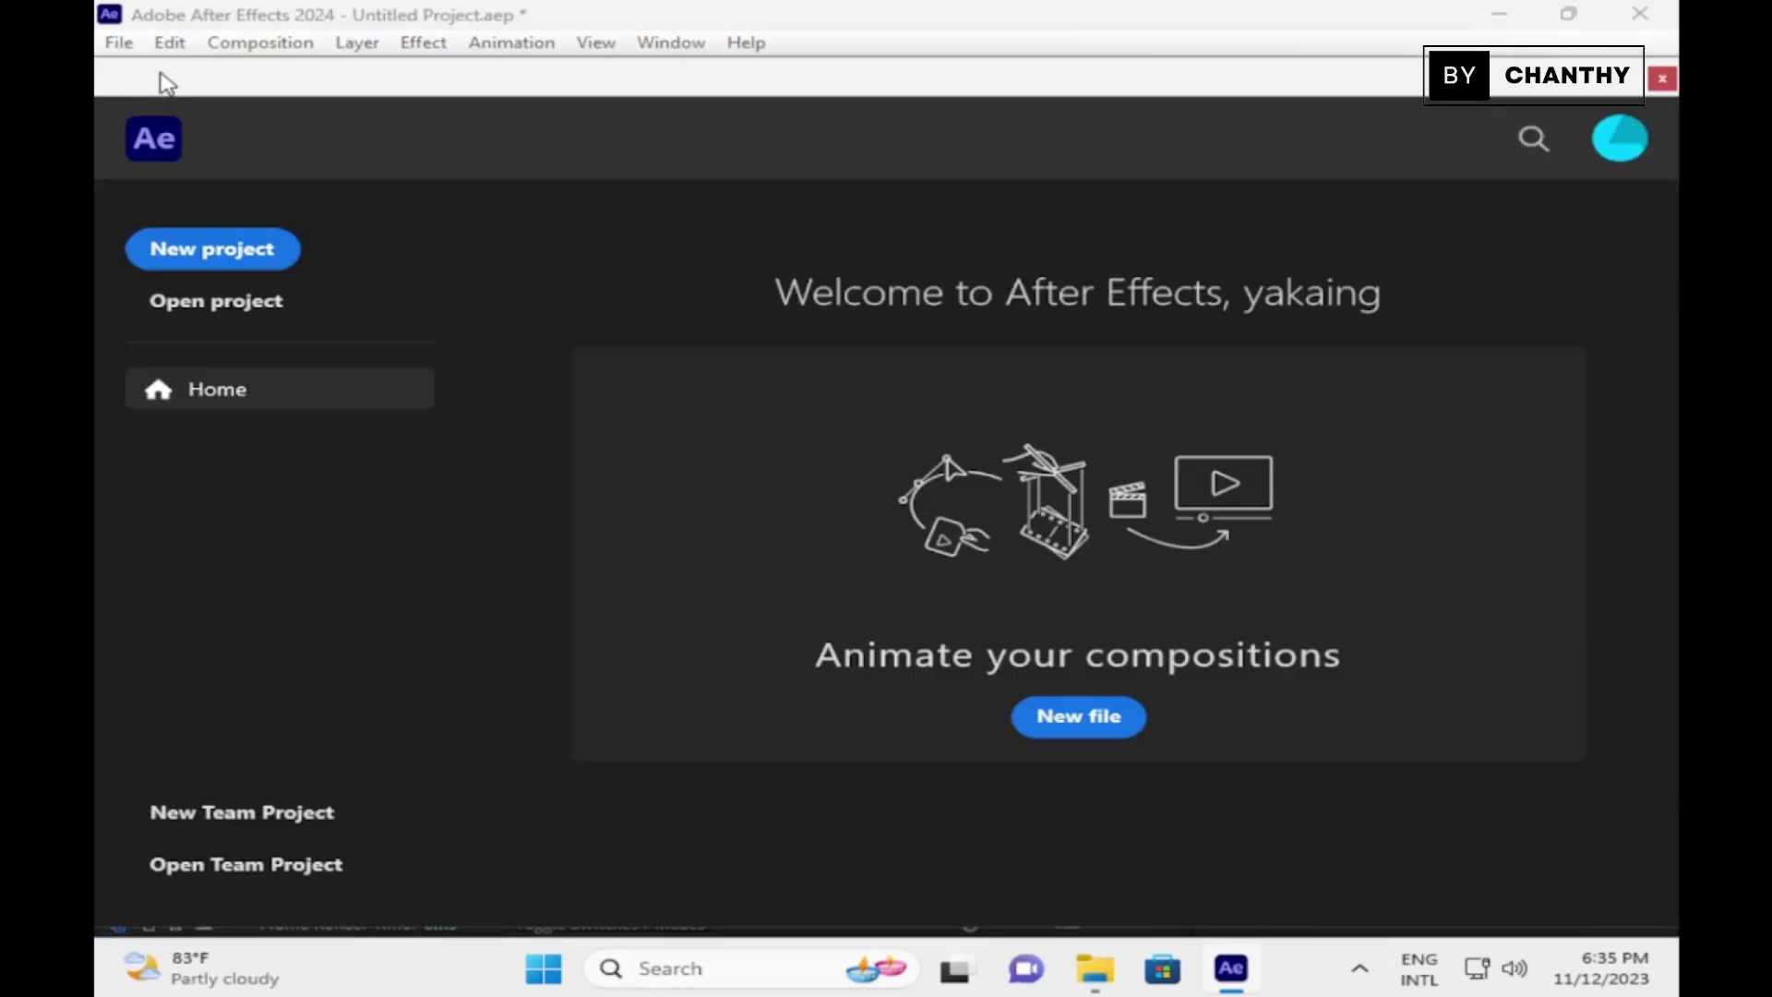
pyautogui.click(1664, 81)
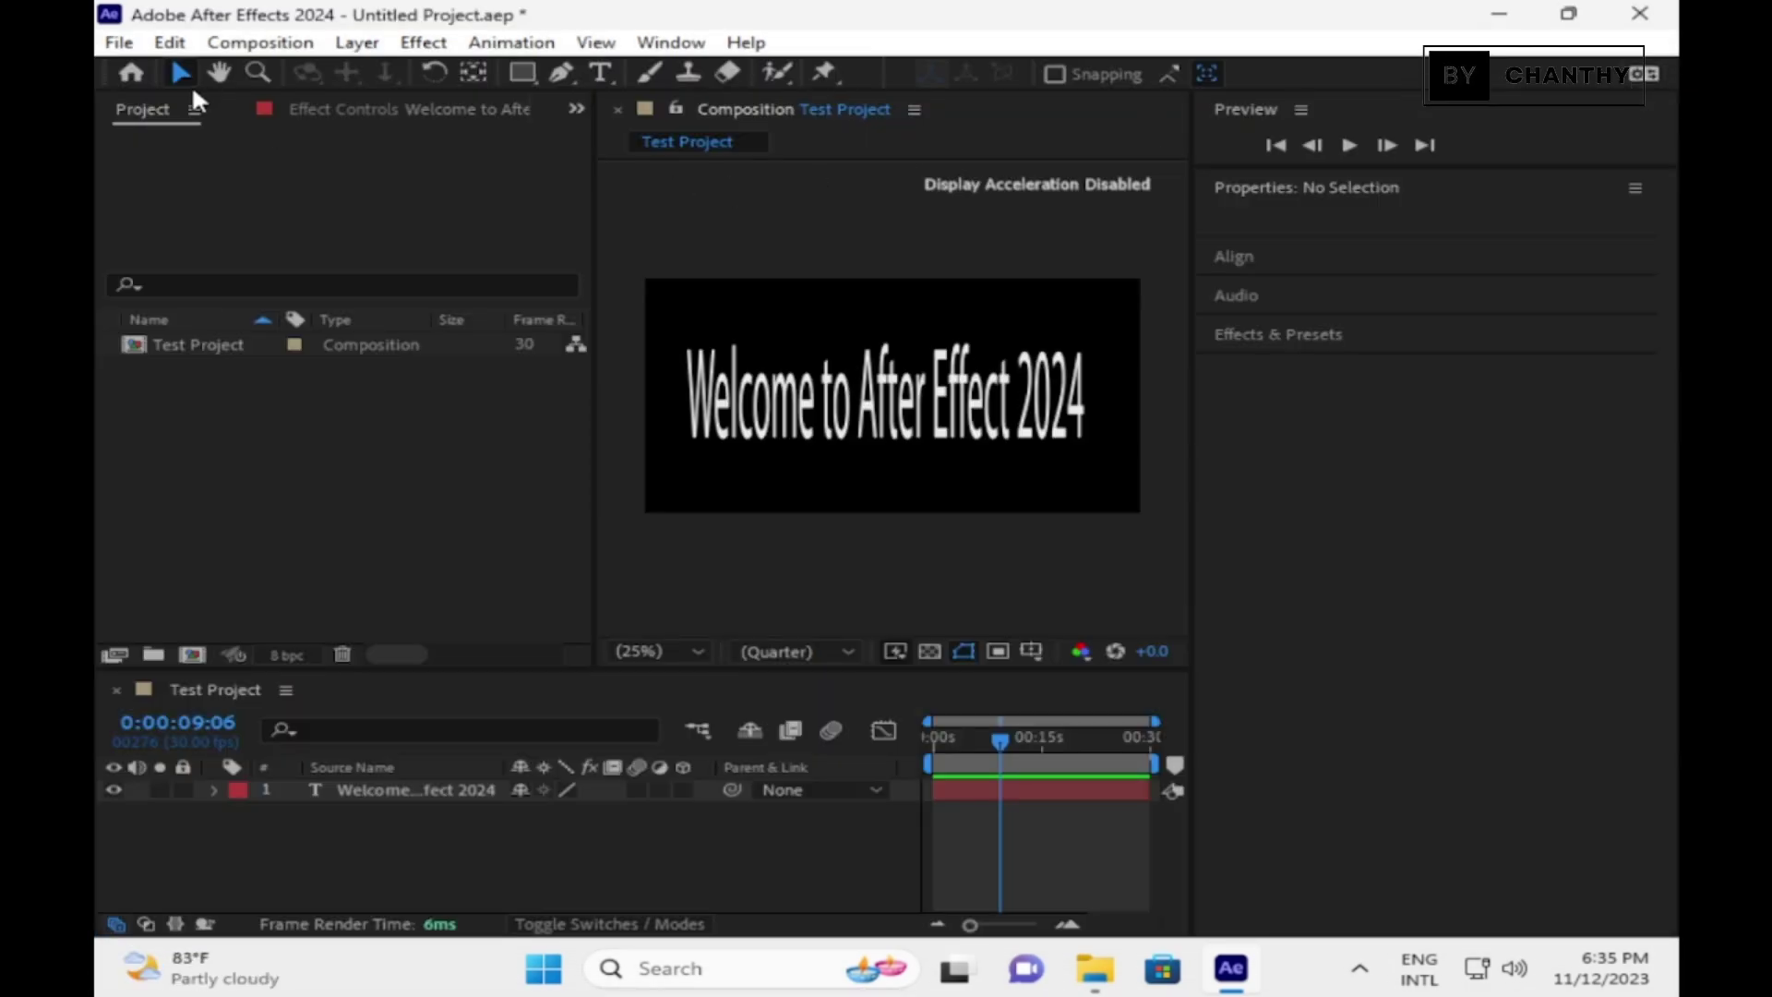
# Try panning the composition view, then zooming in on the text to 50% and back out to 25%
pyautogui.click(1329, 268)
pyautogui.moveTo(975, 403); pyautogui.dragTo(956, 406)
pyautogui.click(258, 71)
pyautogui.click(887, 412)
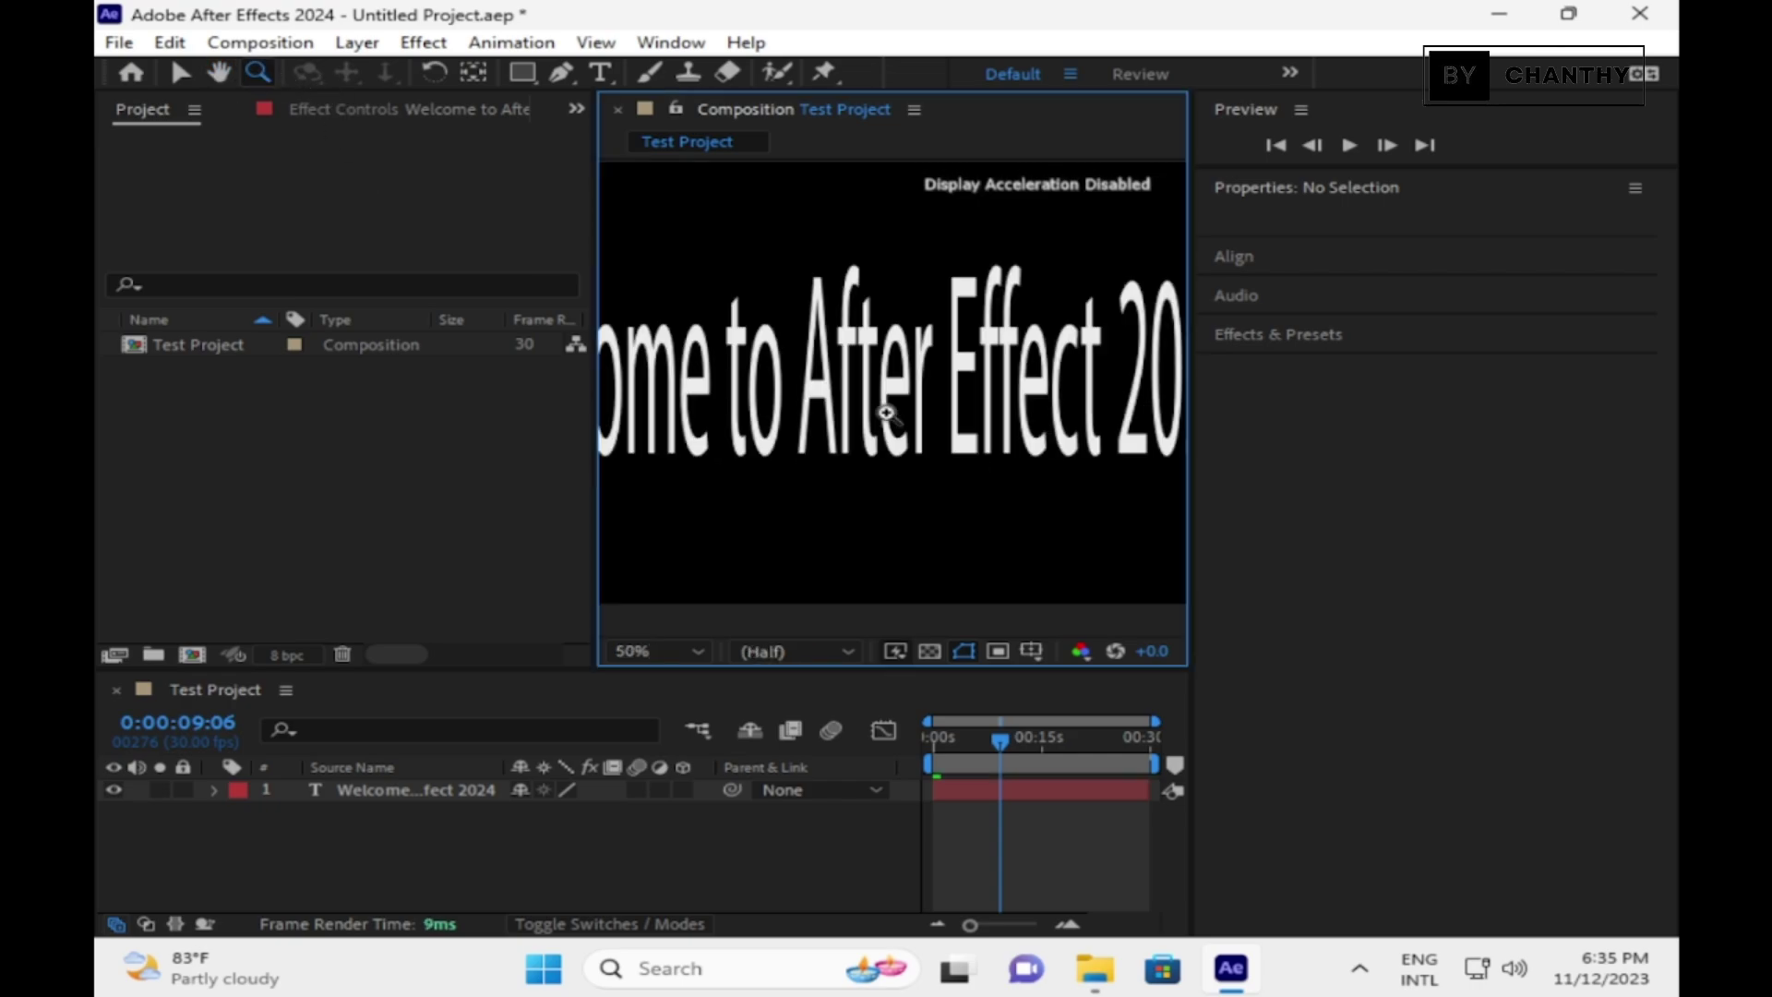
pyautogui.keyDown('alt'); pyautogui.click(887, 413); pyautogui.keyUp('alt')
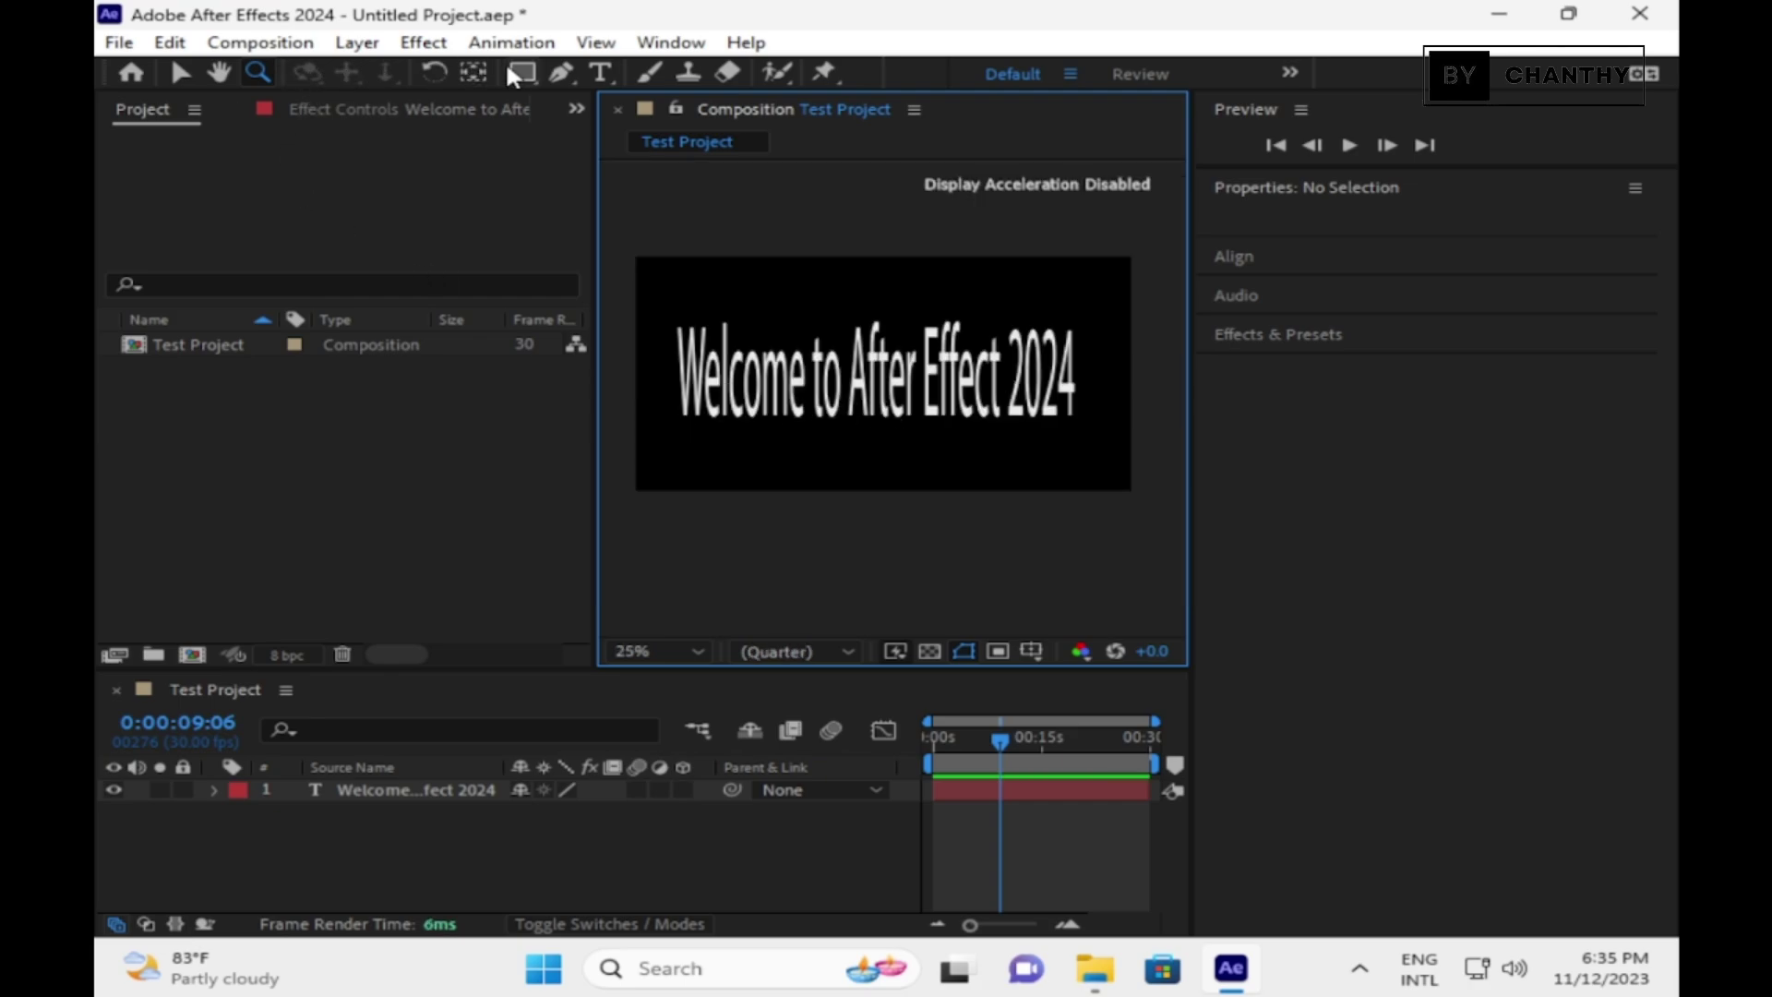
# Try the Rotation, Pan Behind and Type tools, and examine the available shape and pen tool variants
pyautogui.click(453, 84)
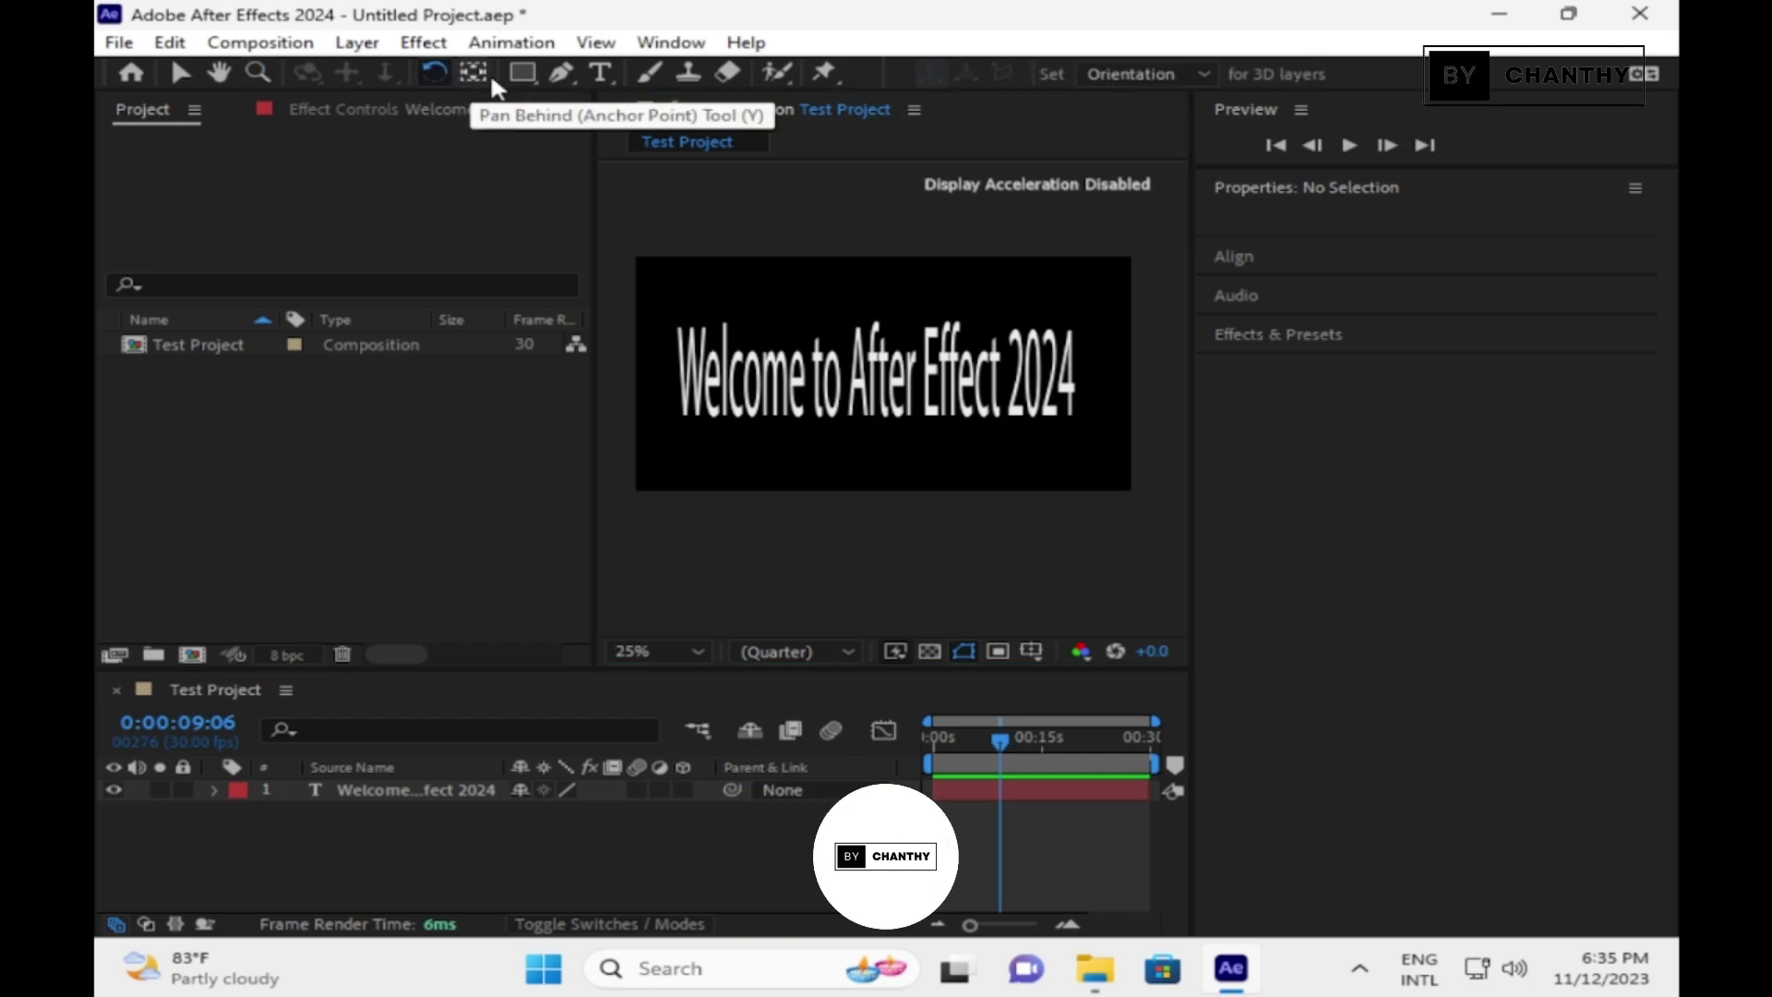
pyautogui.click(491, 83)
pyautogui.click(534, 77)
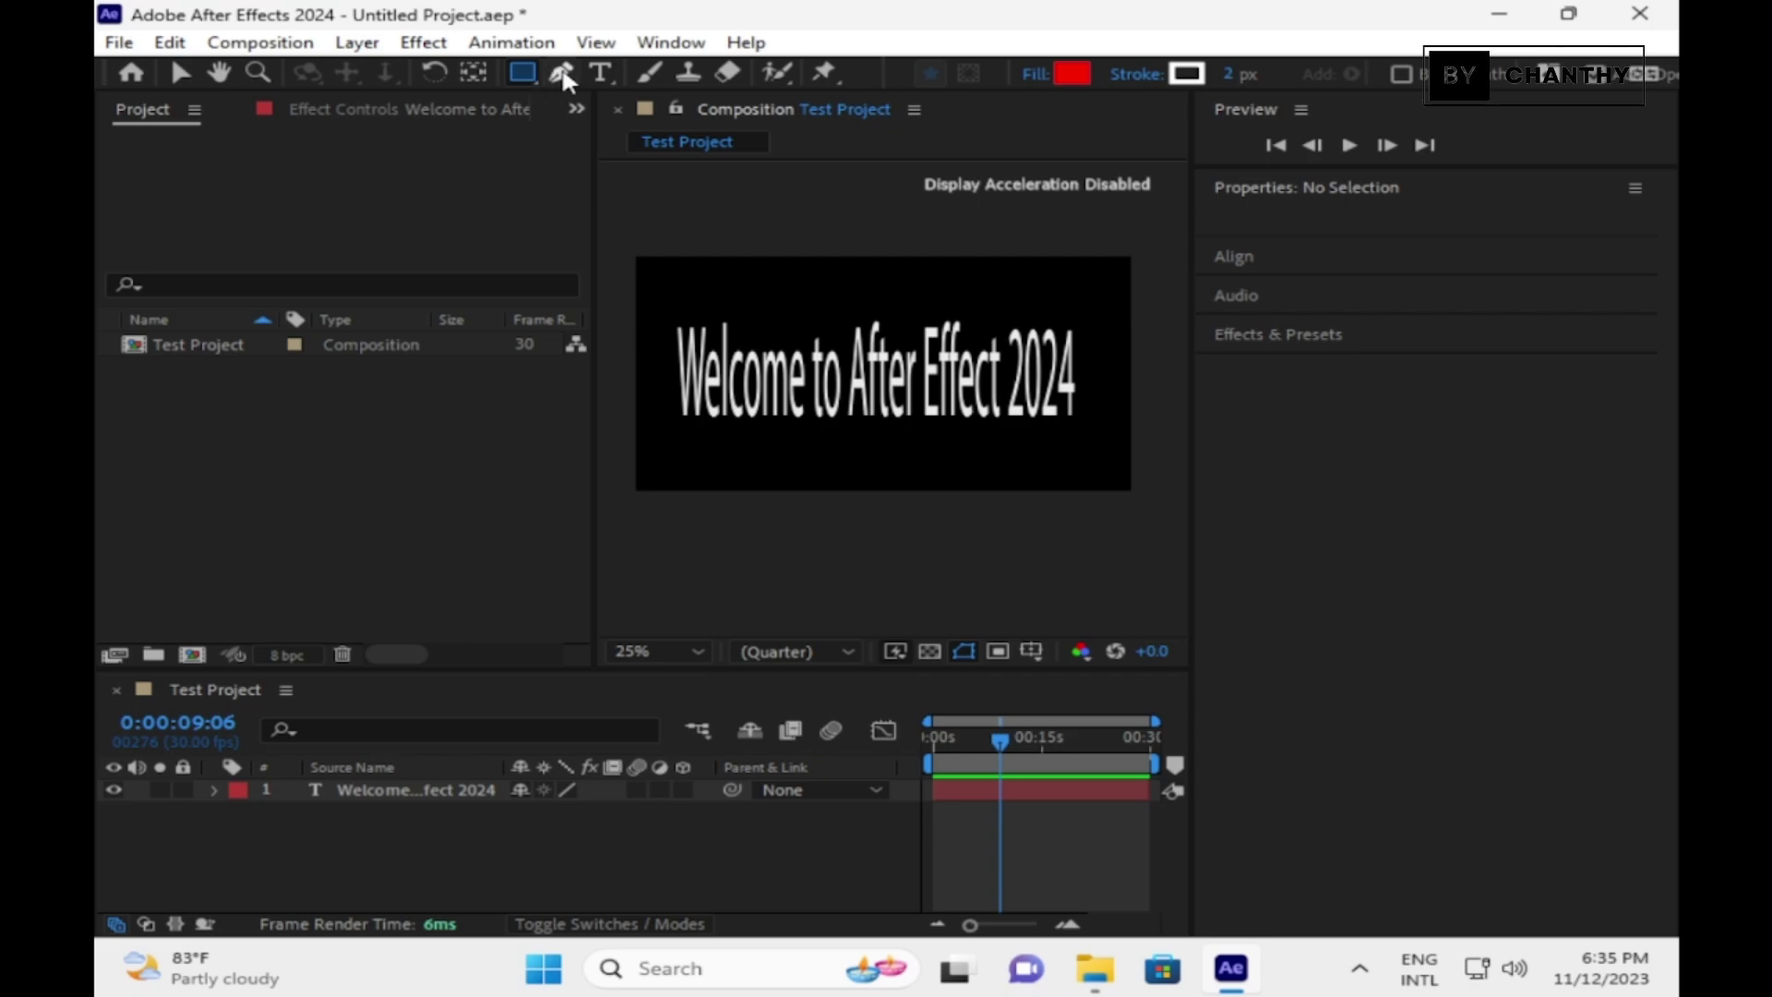
pyautogui.click(529, 74)
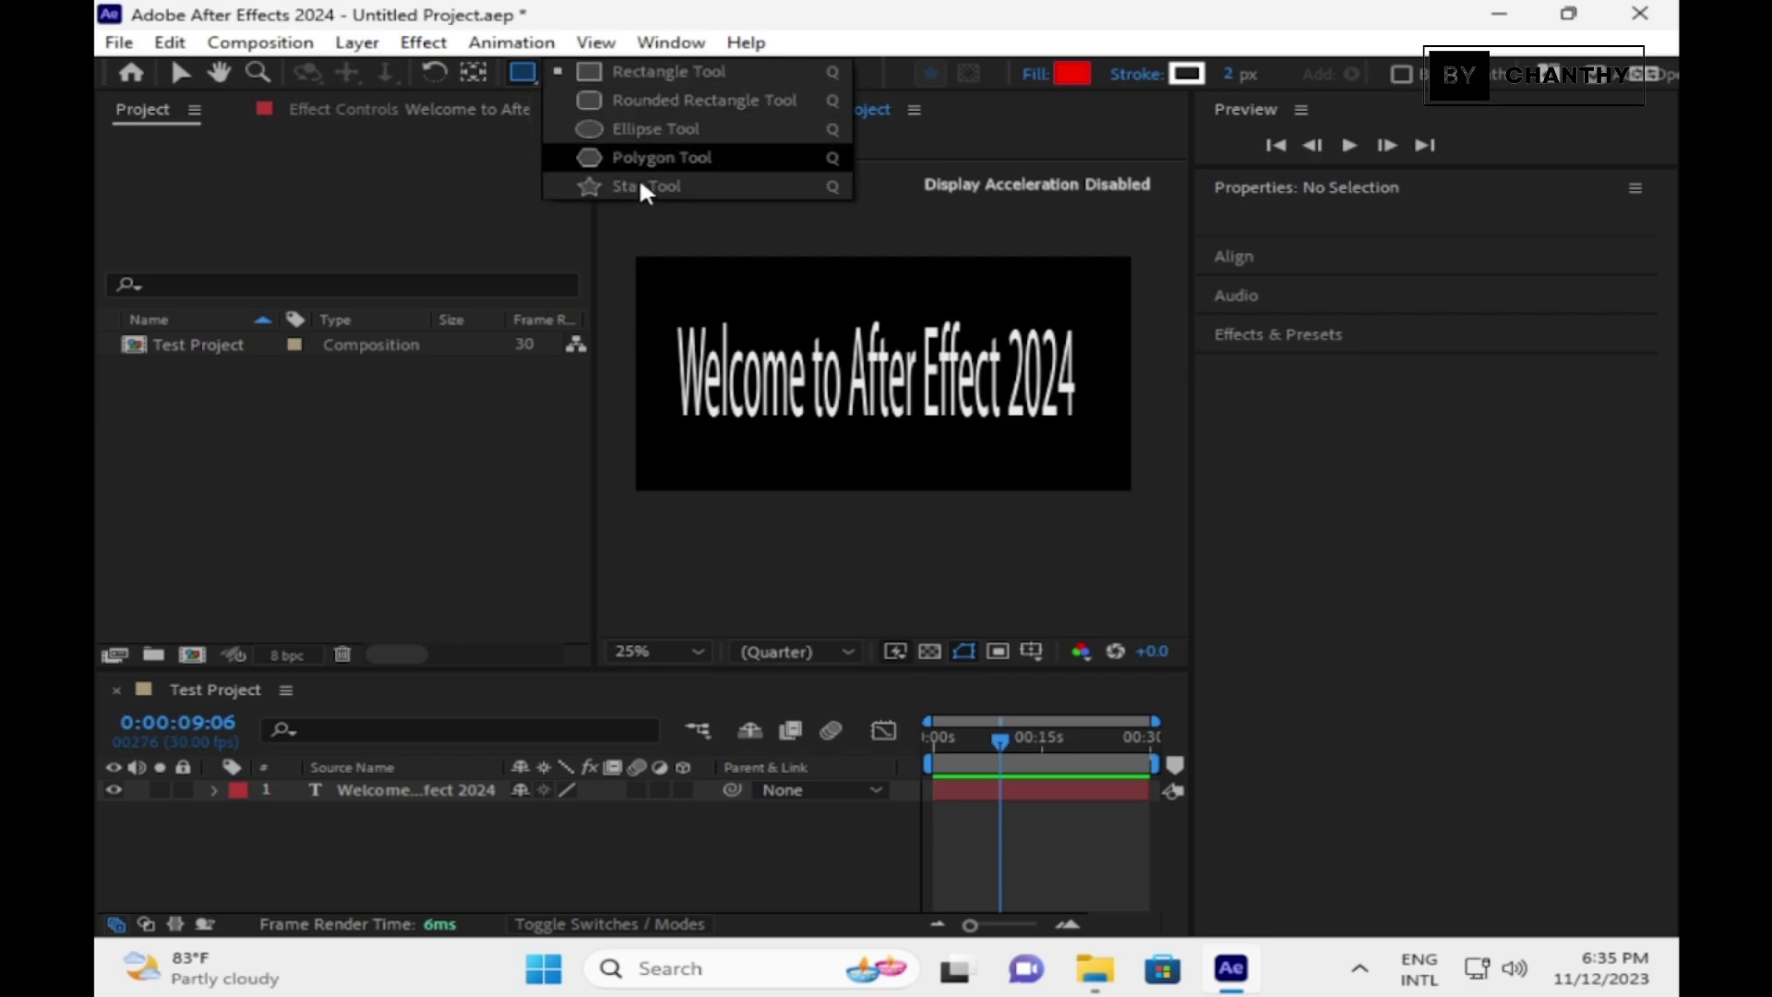
pyautogui.click(568, 75)
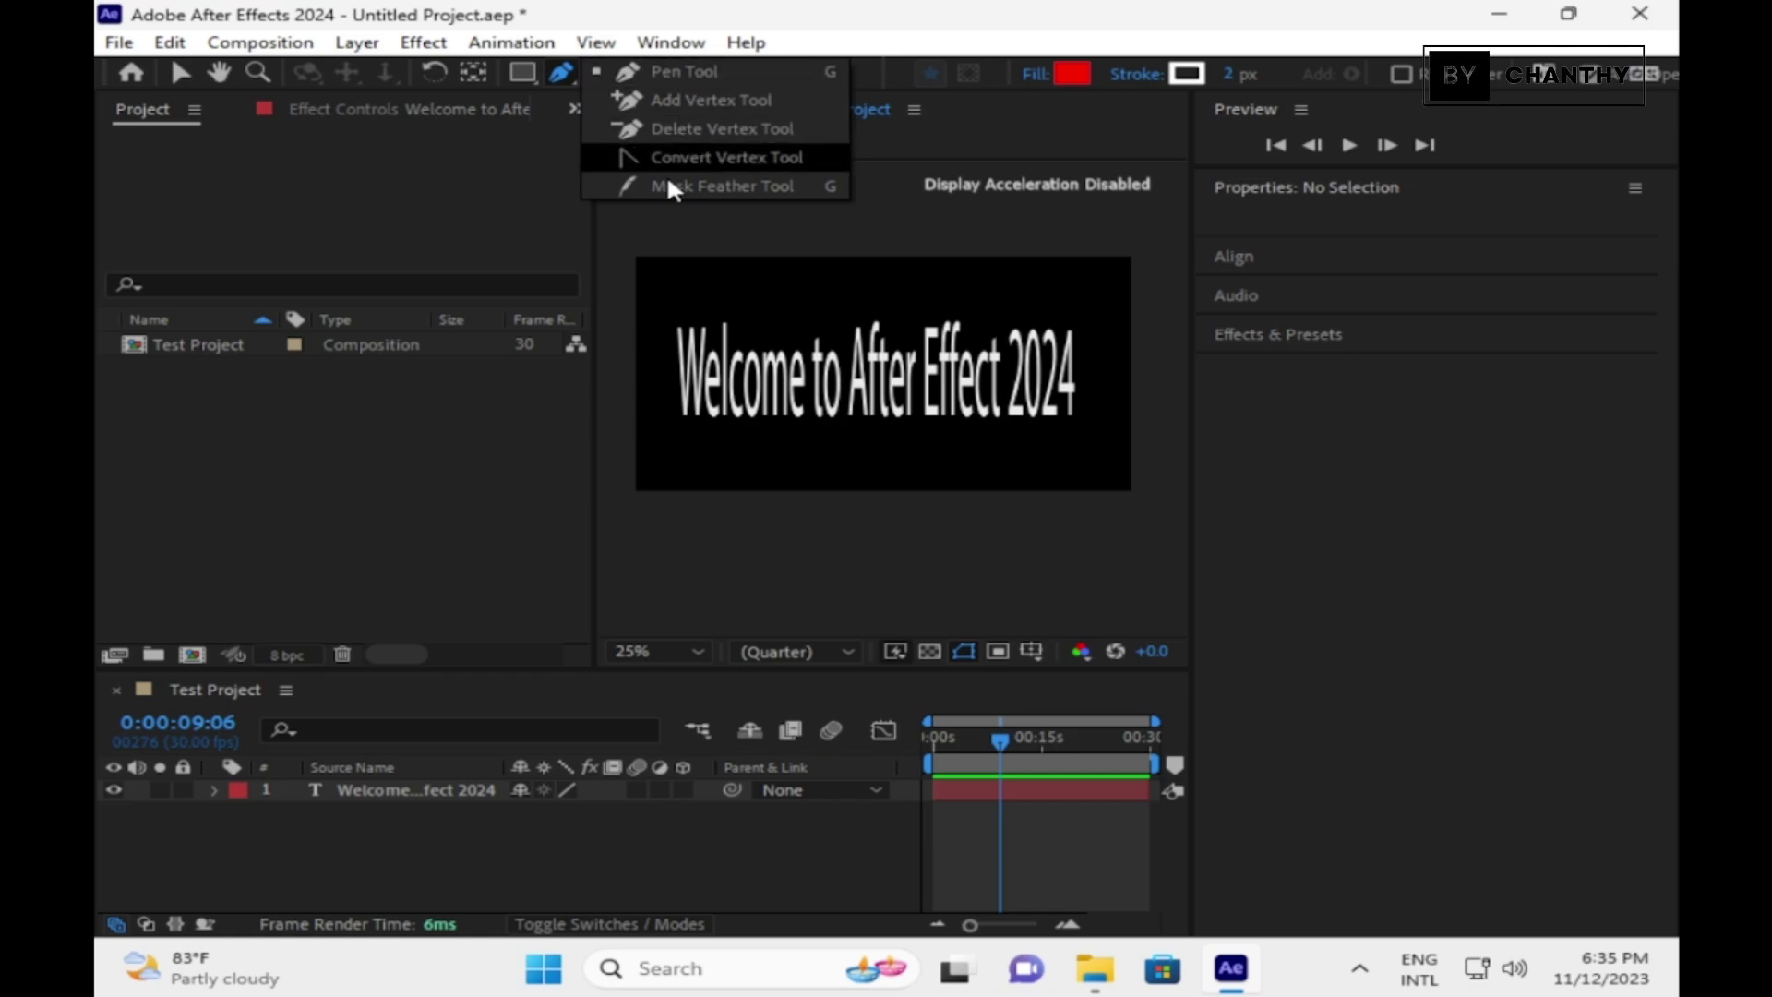
pyautogui.click(600, 73)
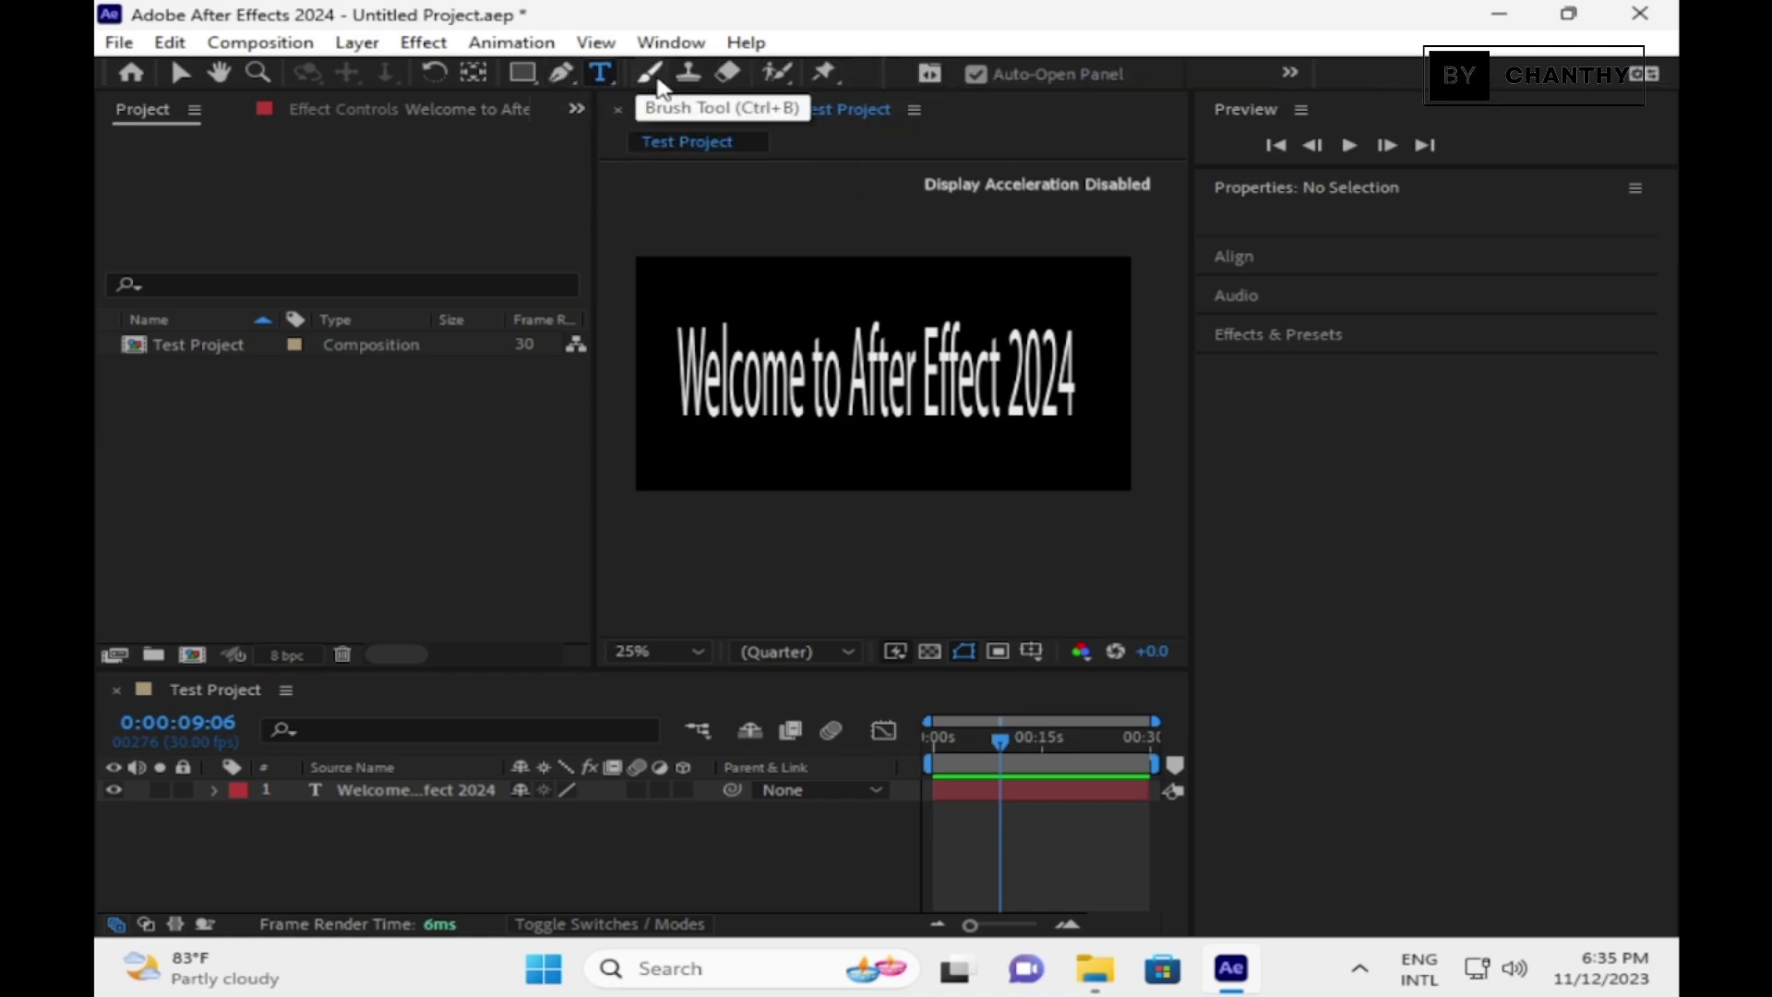
# Try the Brush, Eraser, Roto Brush and Puppet Pin tools, and return to the Selection tool
pyautogui.click(650, 73)
pyautogui.click(727, 72)
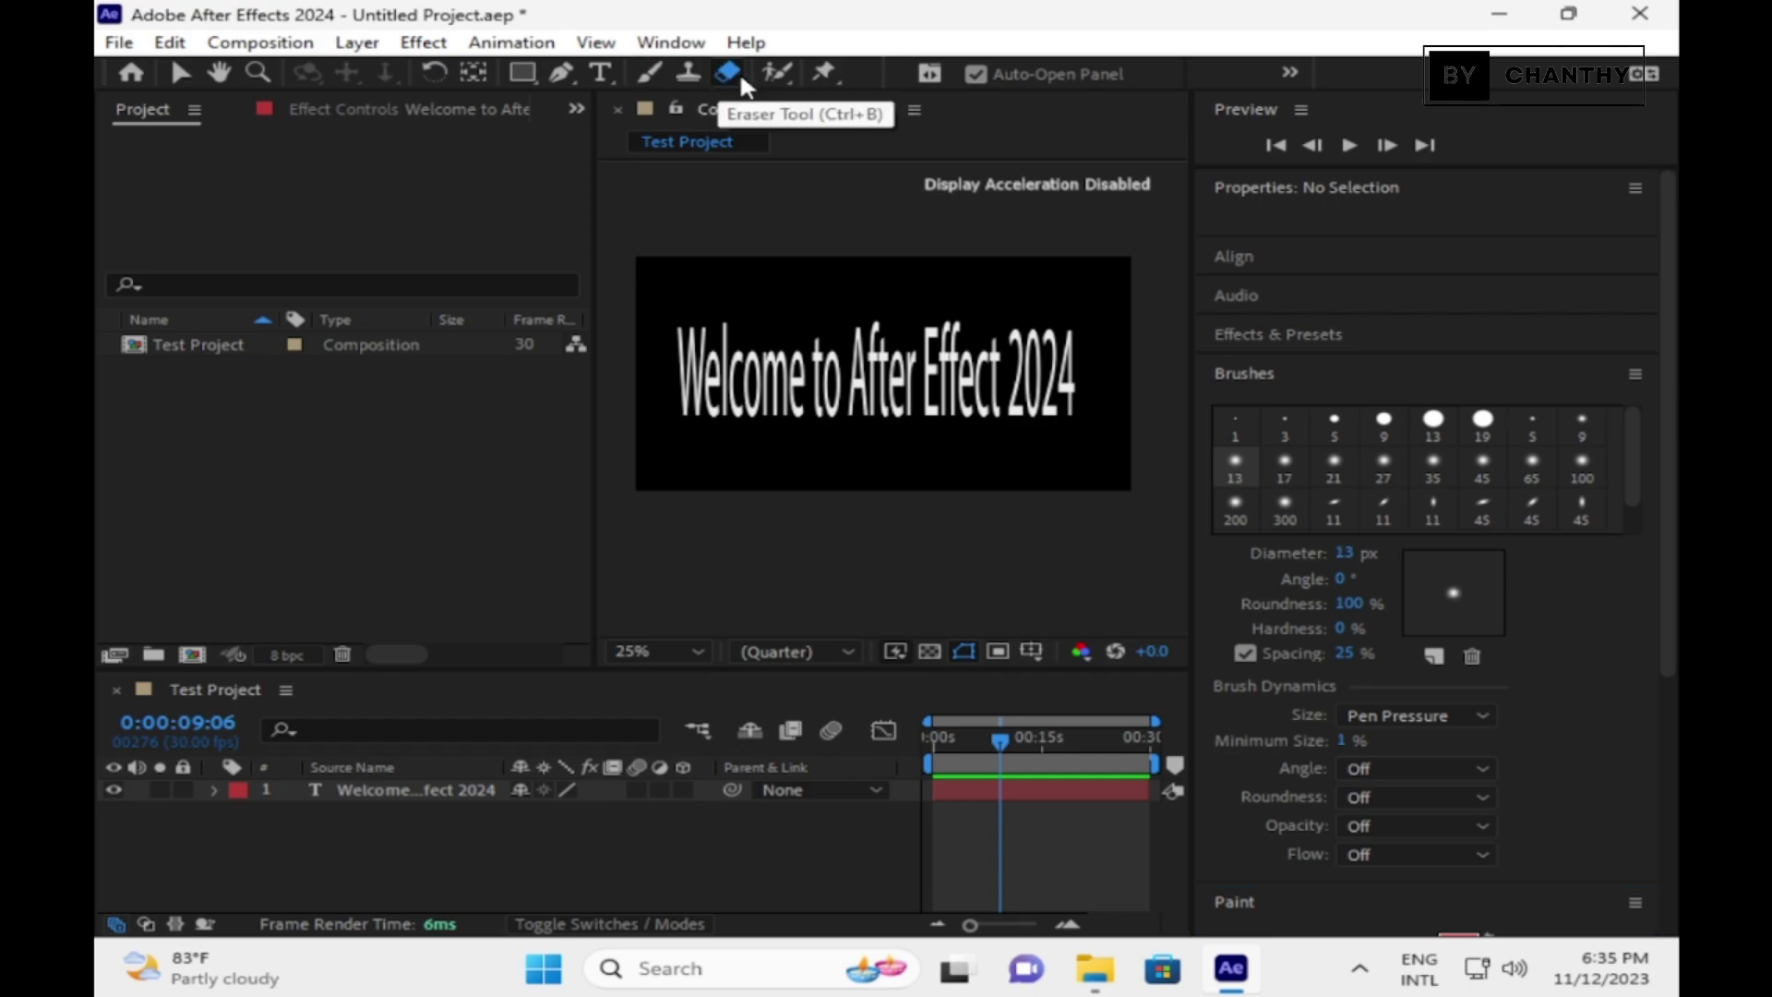
pyautogui.click(782, 78)
pyautogui.moveTo(784, 77); pyautogui.dragTo(834, 72)
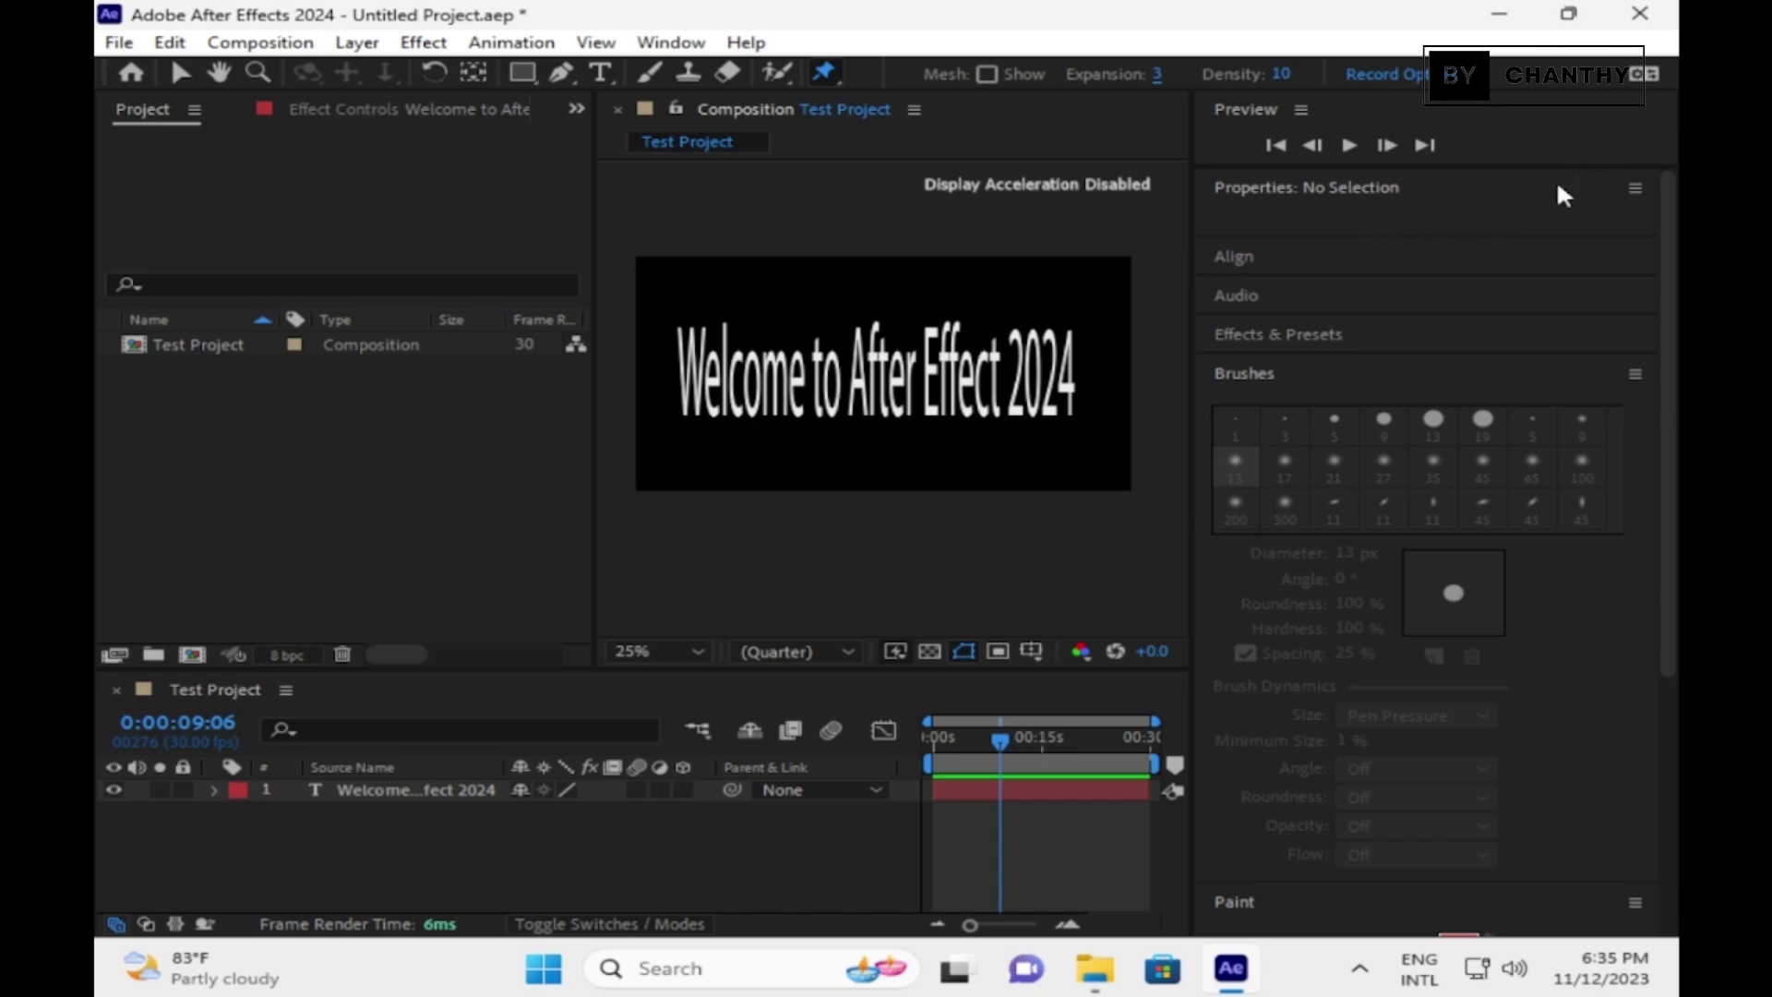
pyautogui.click(1047, 533)
pyautogui.click(175, 71)
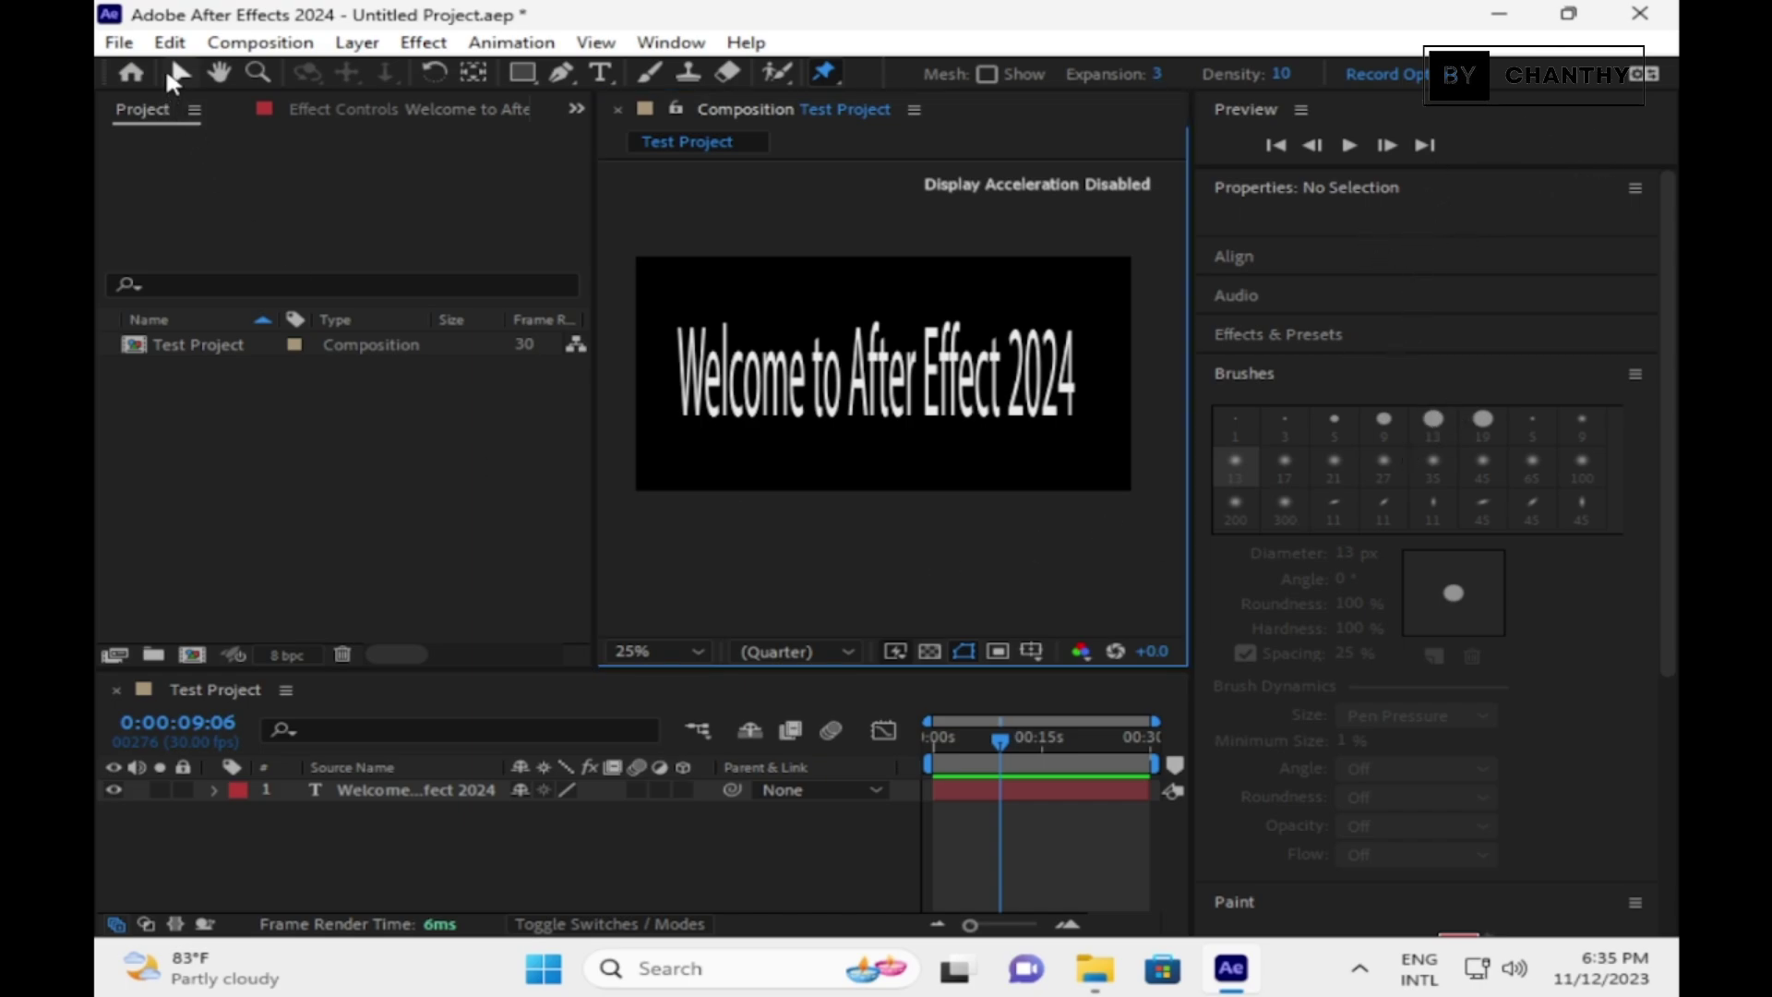
# Examine the options of the Preview panel and dismiss them without changing anything
pyautogui.moveTo(1661, 474)
pyautogui.mouseDown()
pyautogui.moveTo(1654, 749)
pyautogui.moveTo(1609, 380)
pyautogui.mouseUp()
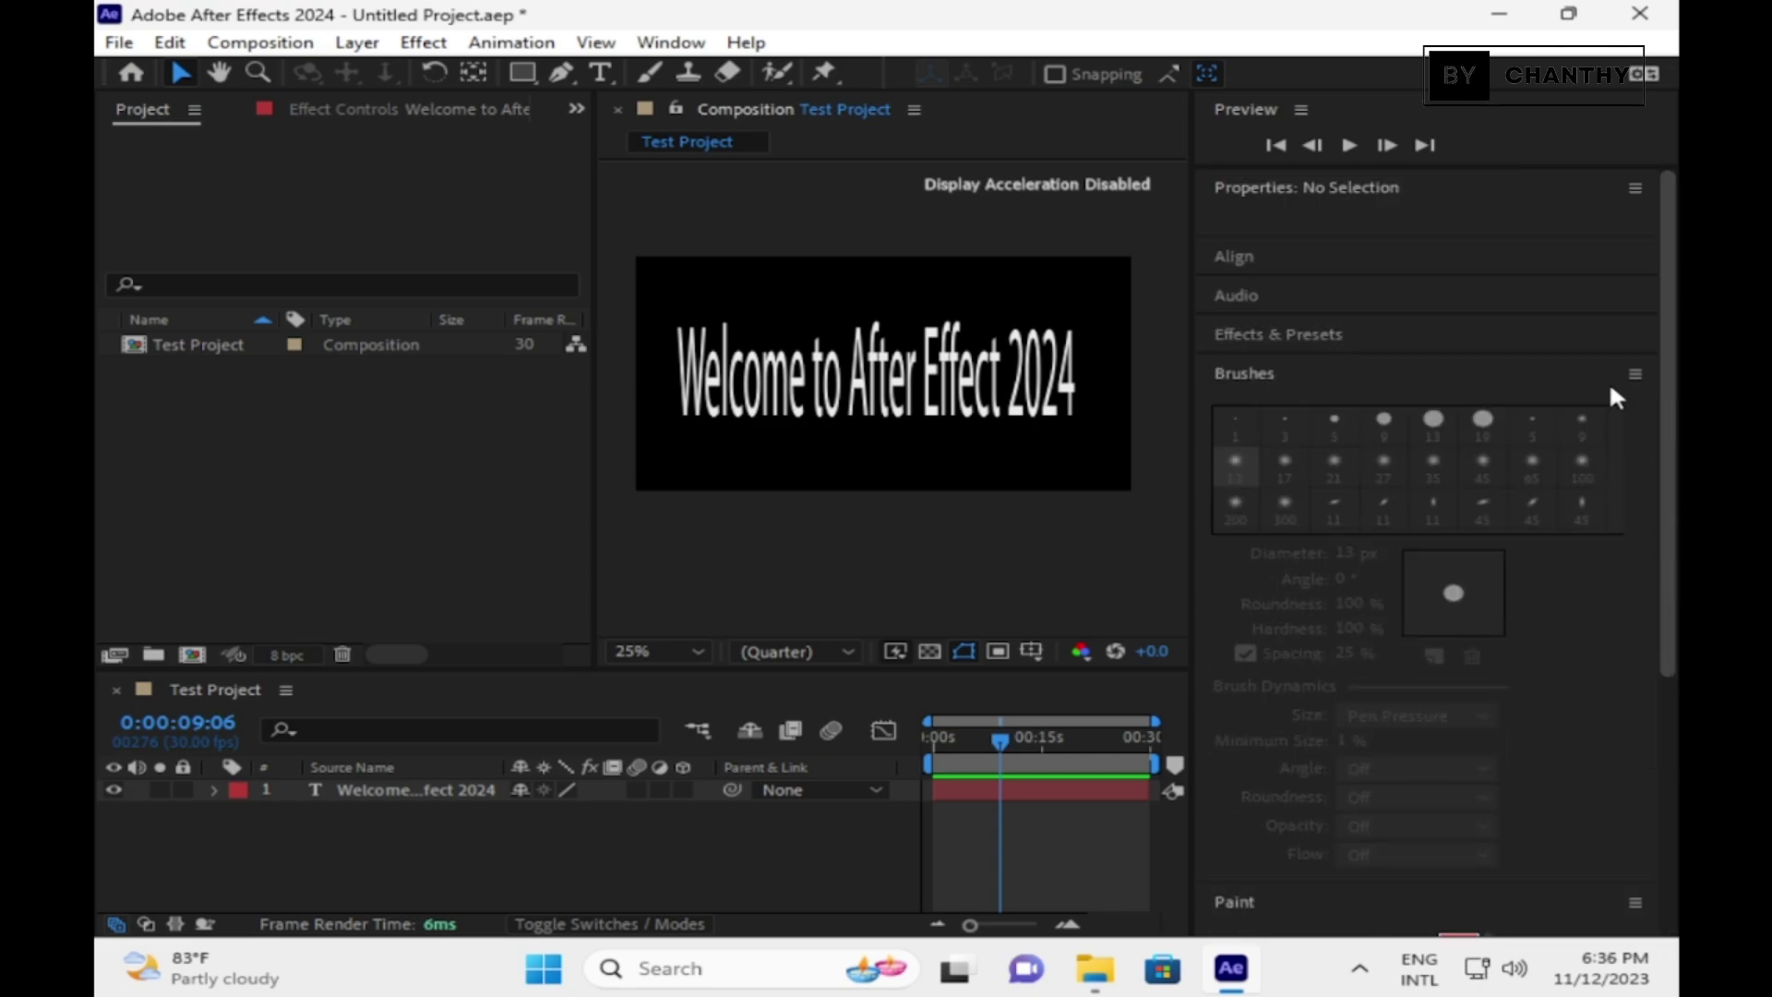
pyautogui.click(1301, 109)
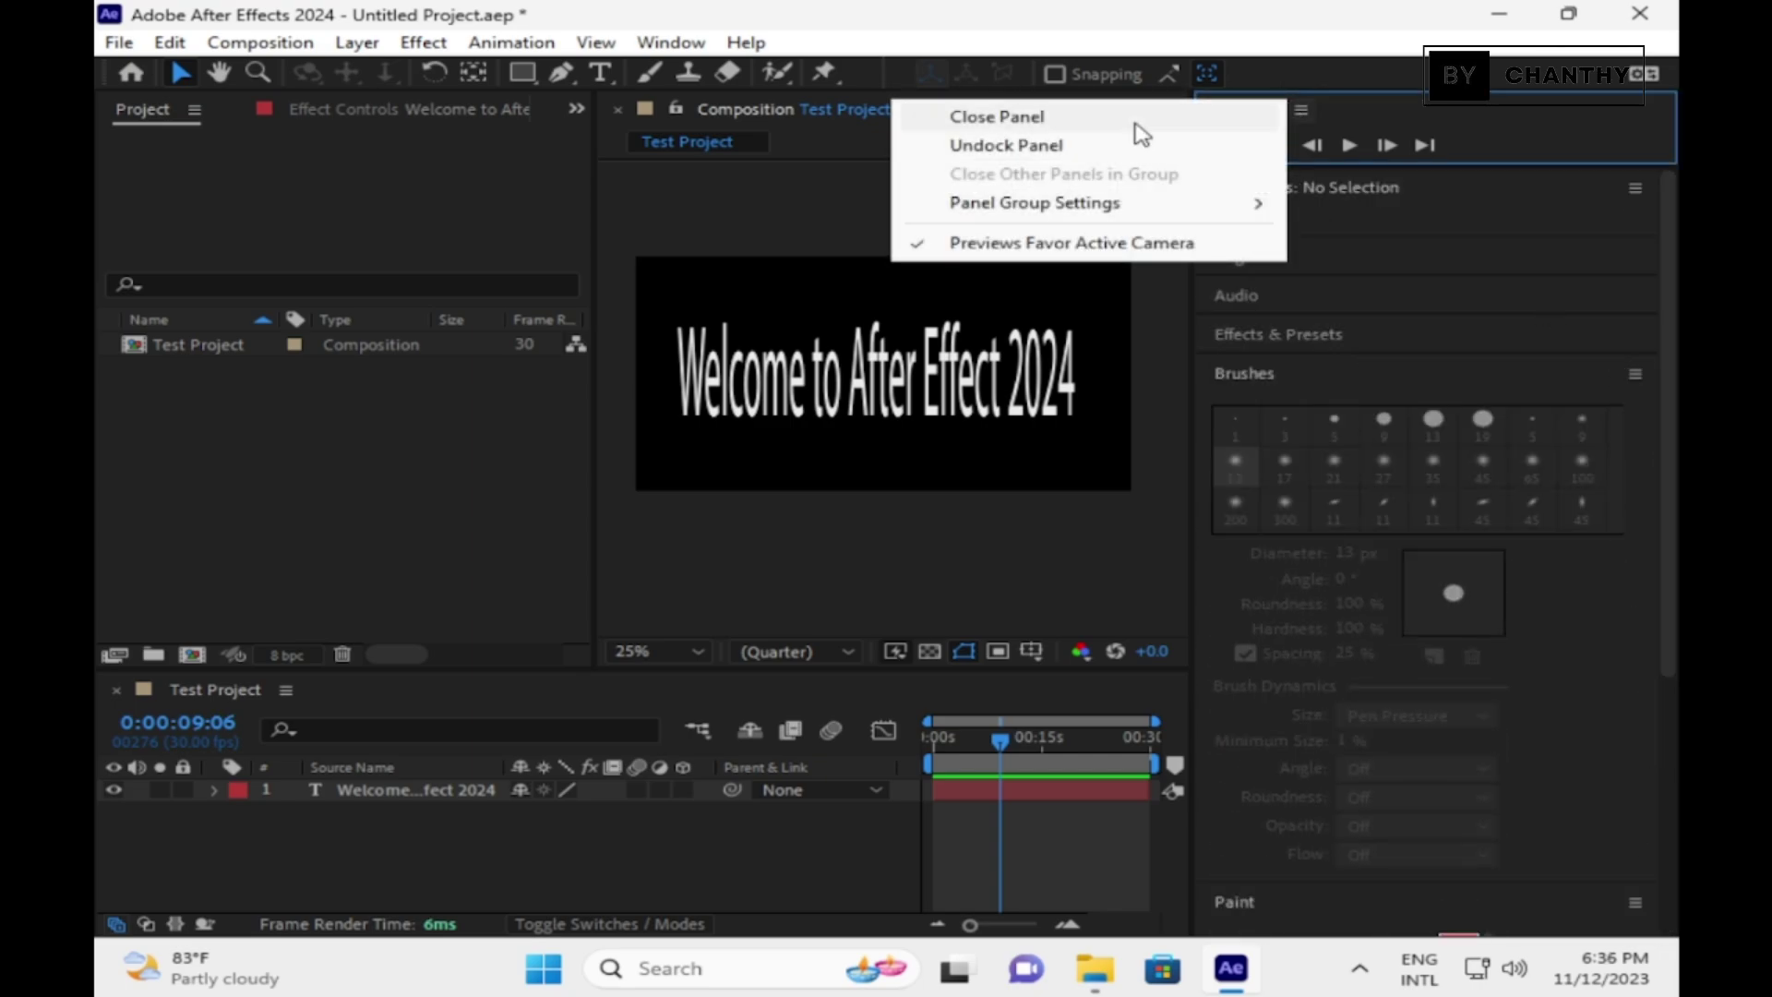
pyautogui.click(1124, 544)
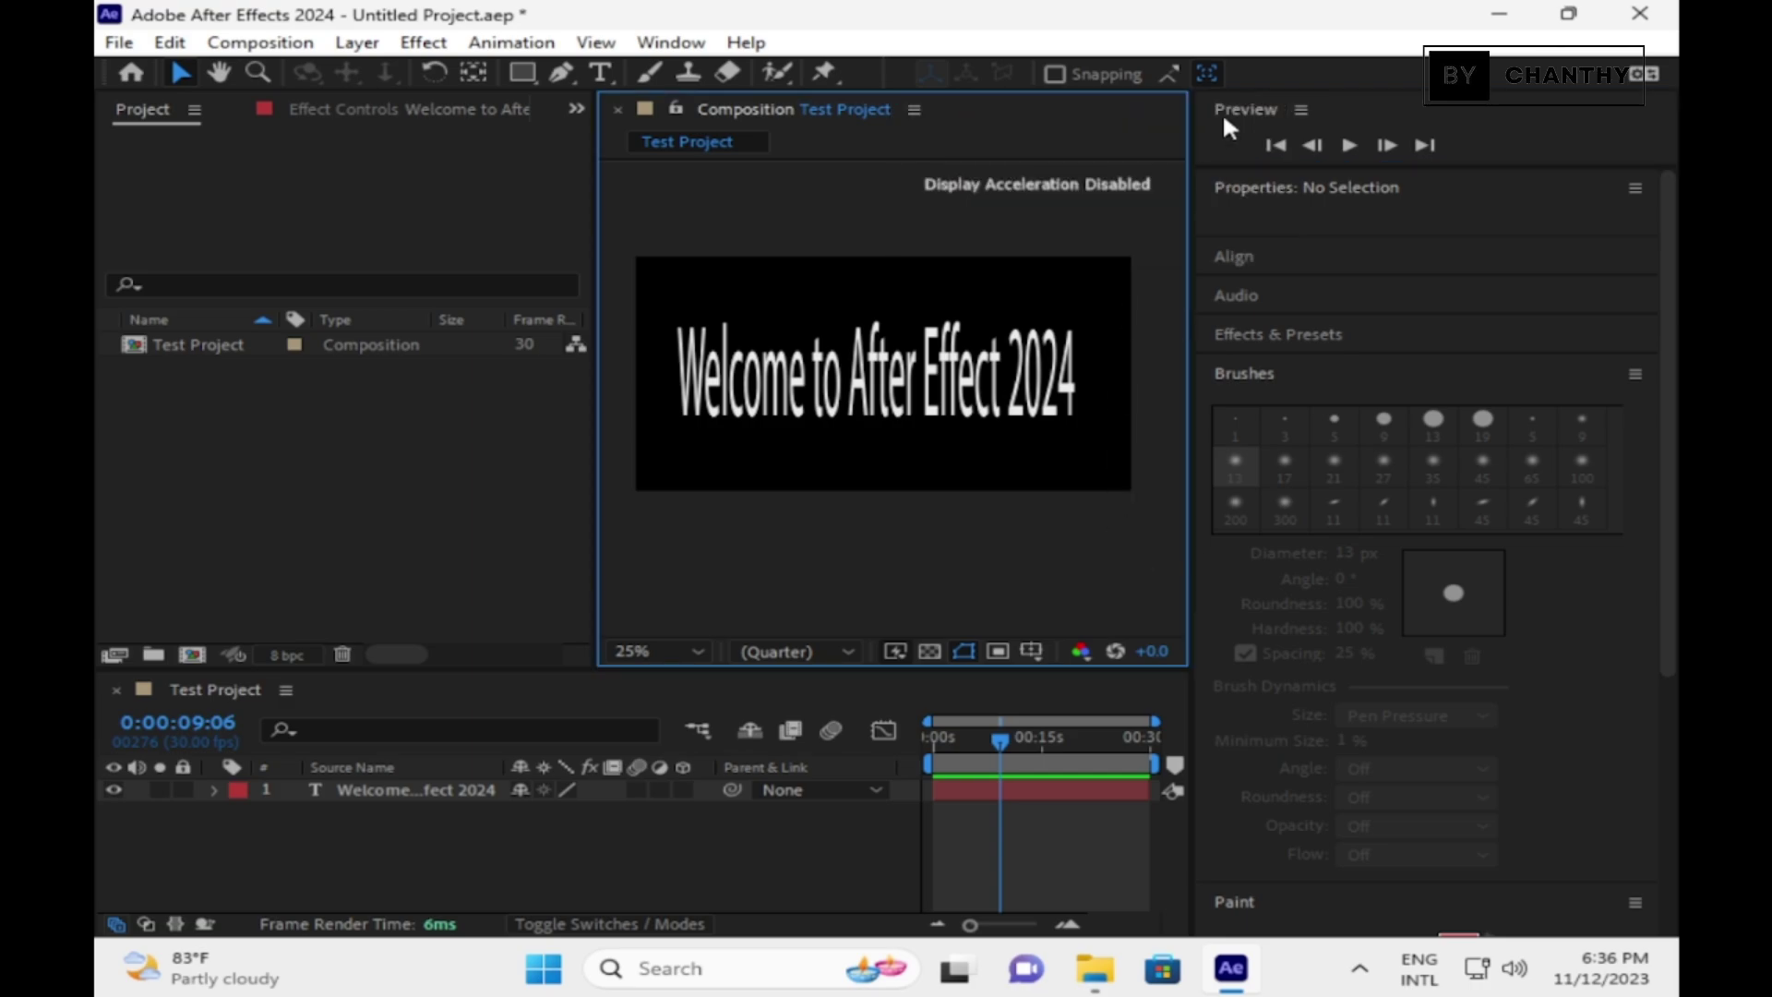